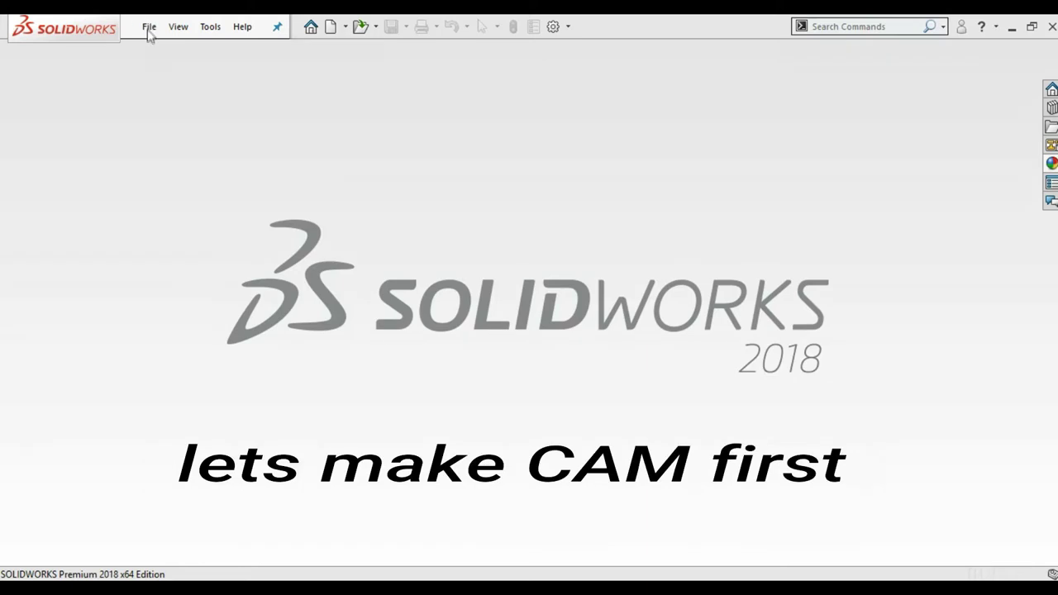
Step: Create a new Part document
left_click(149, 28)
left_click(174, 51)
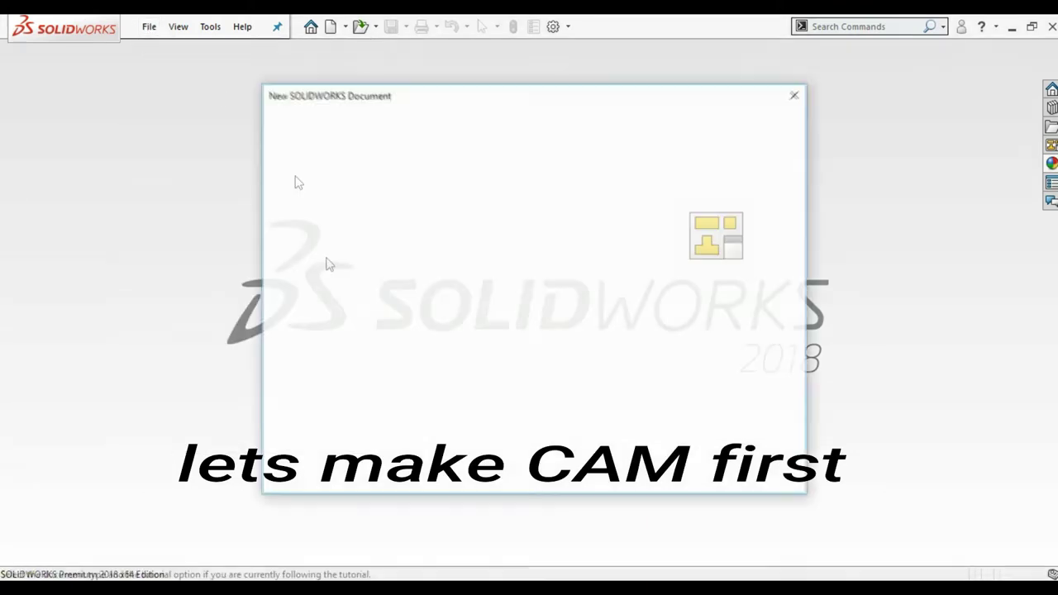
left_click(393, 256)
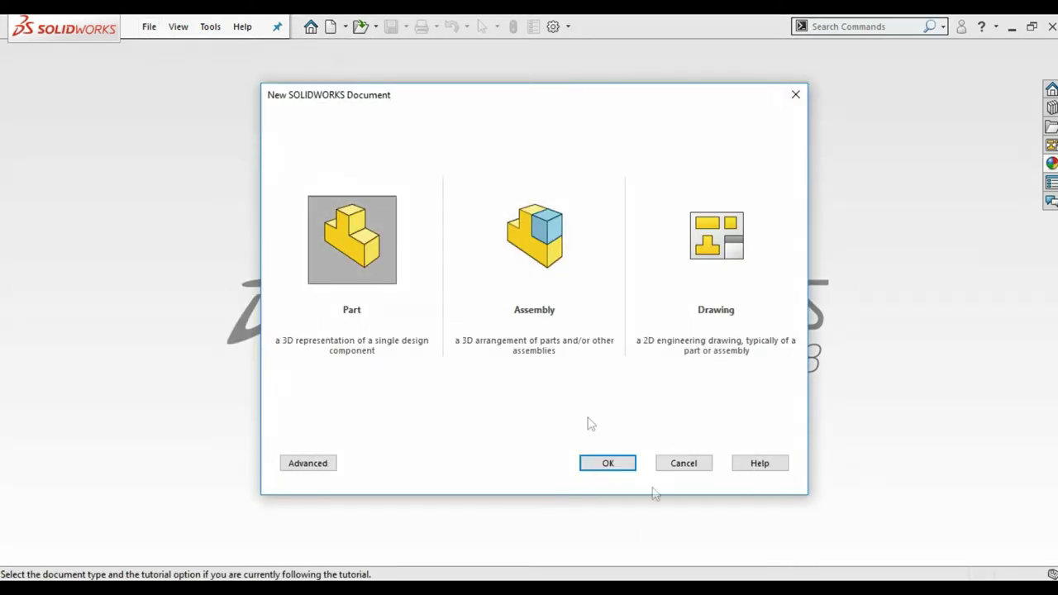
left_click(608, 465)
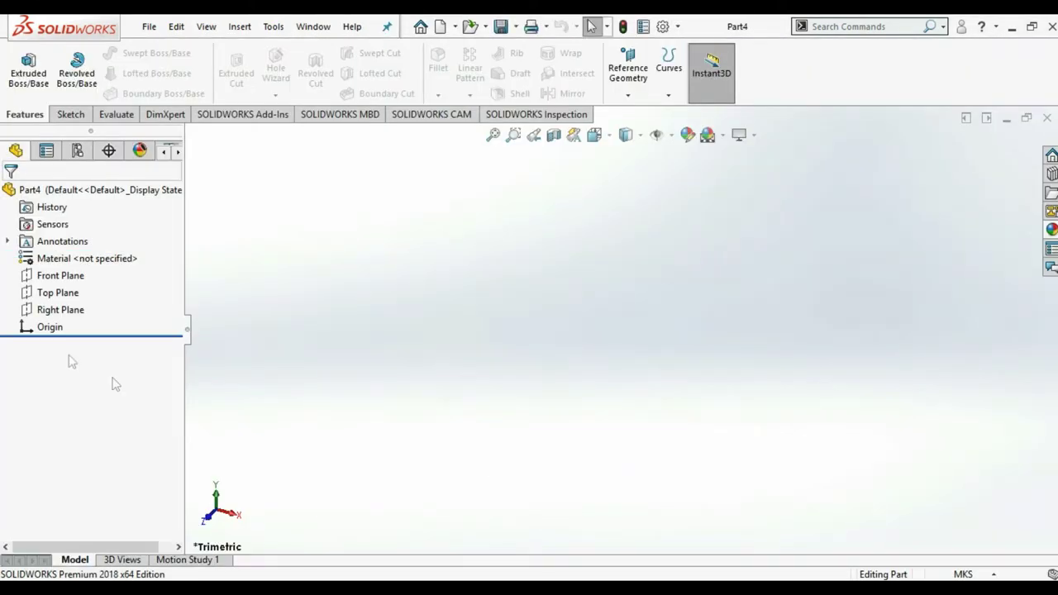
Step: Switch the document units to MMGS and view the Front Plane Normal To
left_click(71, 279)
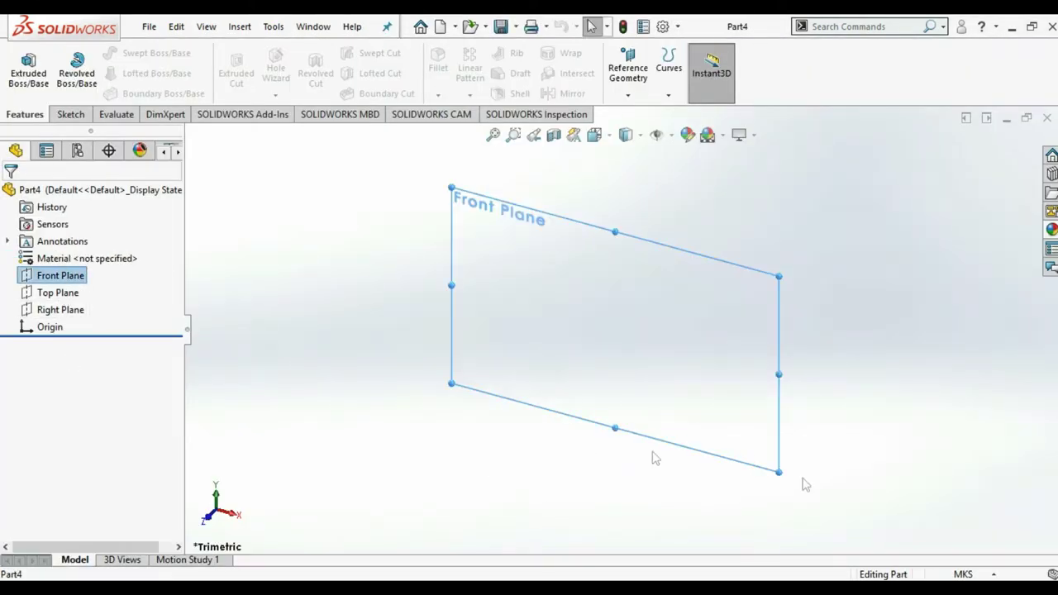
left_click(984, 576)
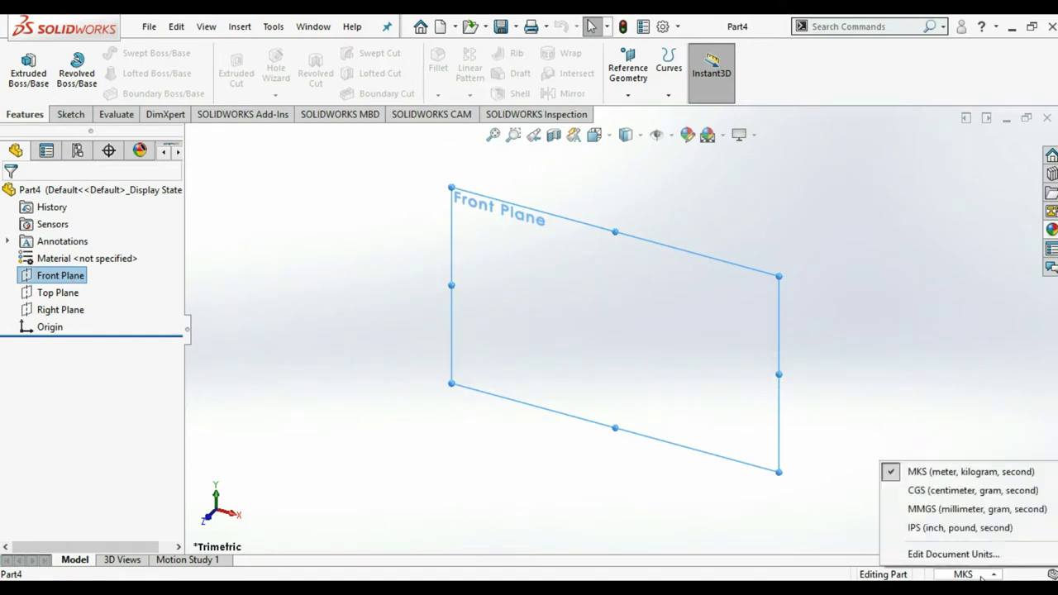
left_click(964, 510)
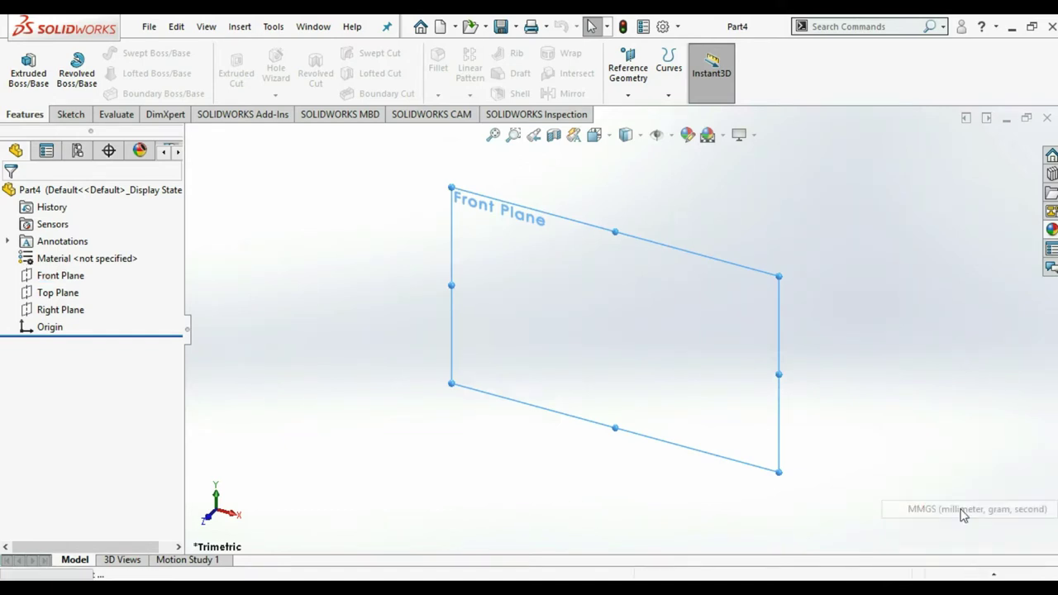
left_click(69, 282)
left_click(152, 256)
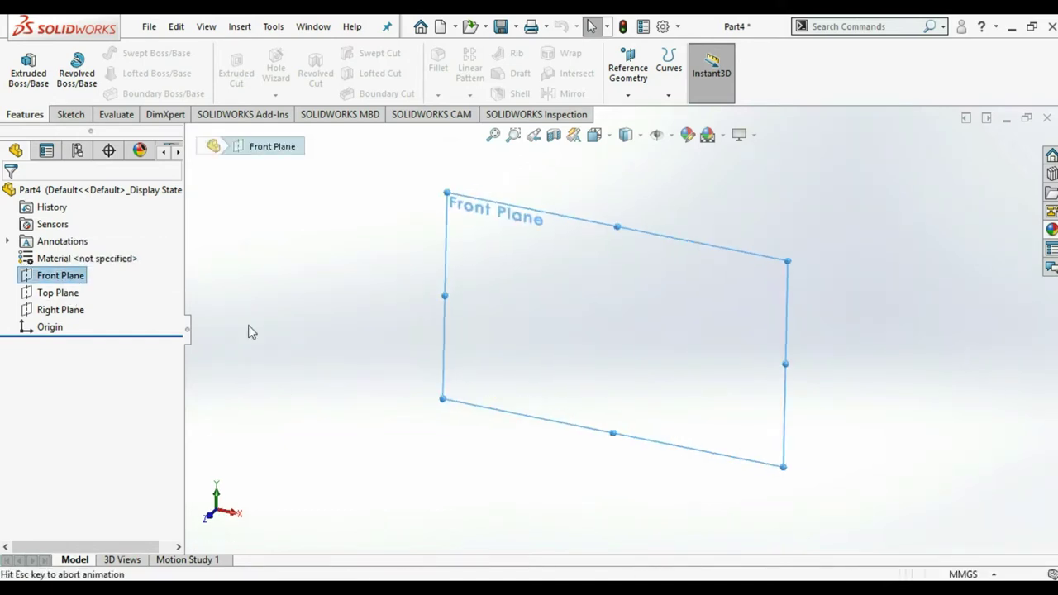
left_click(73, 115)
Step: Draw a vertical centreline through the origin
left_click(117, 52)
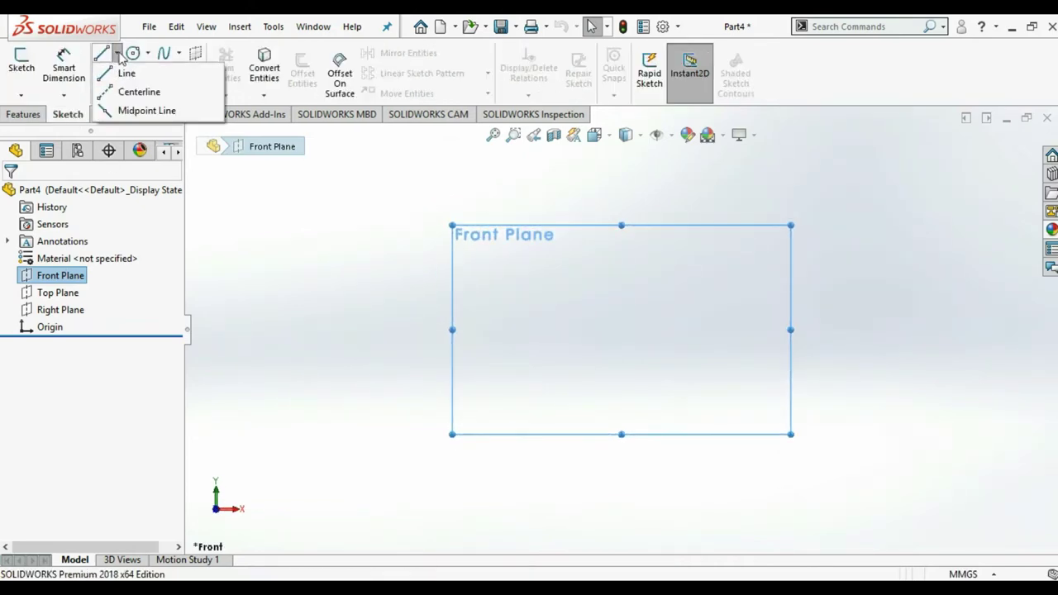
left_click(132, 89)
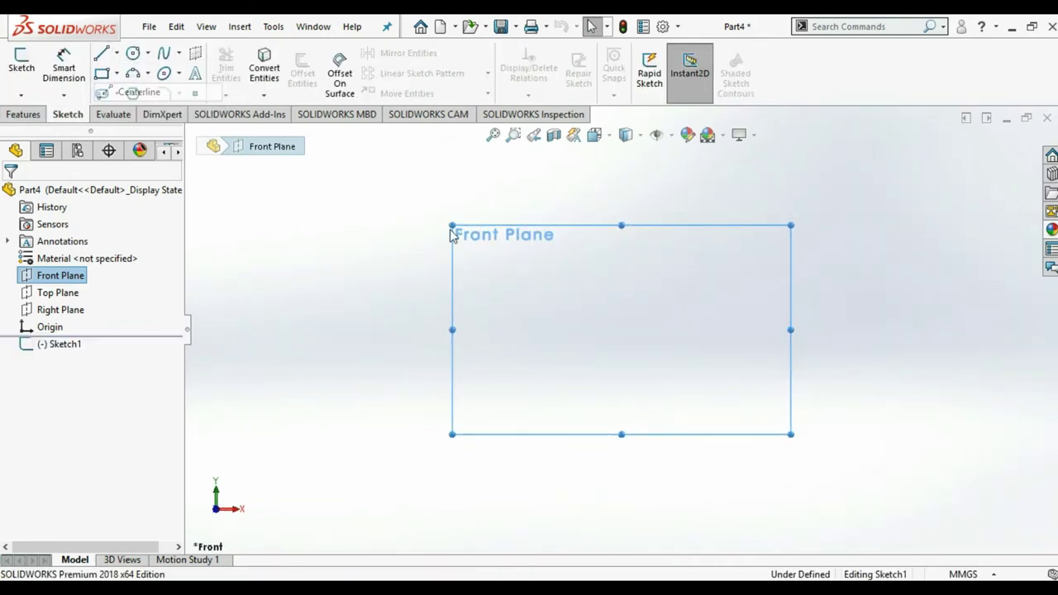
left_click(622, 166)
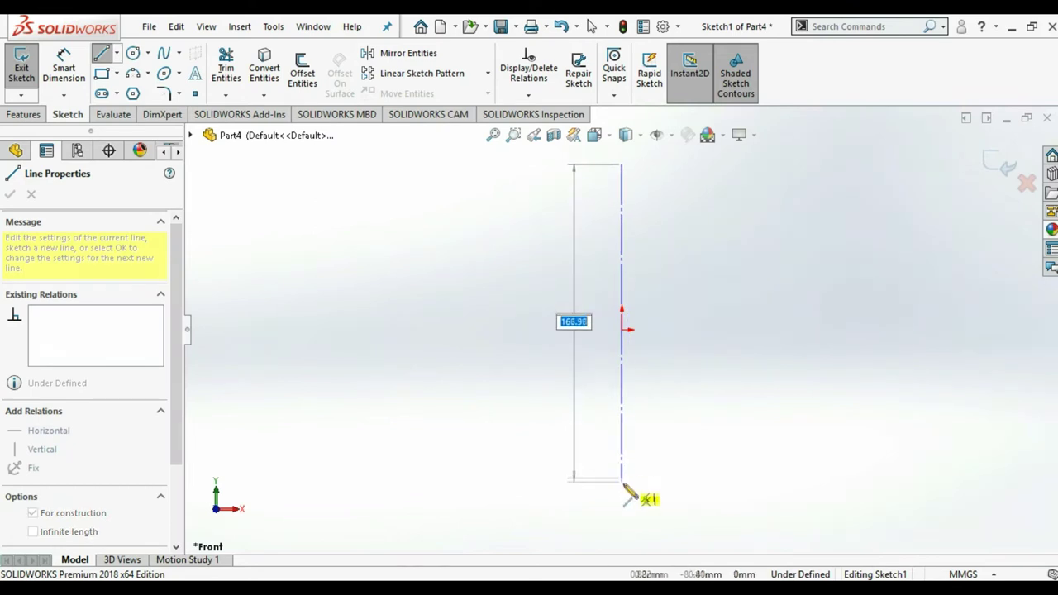
left_click(622, 491)
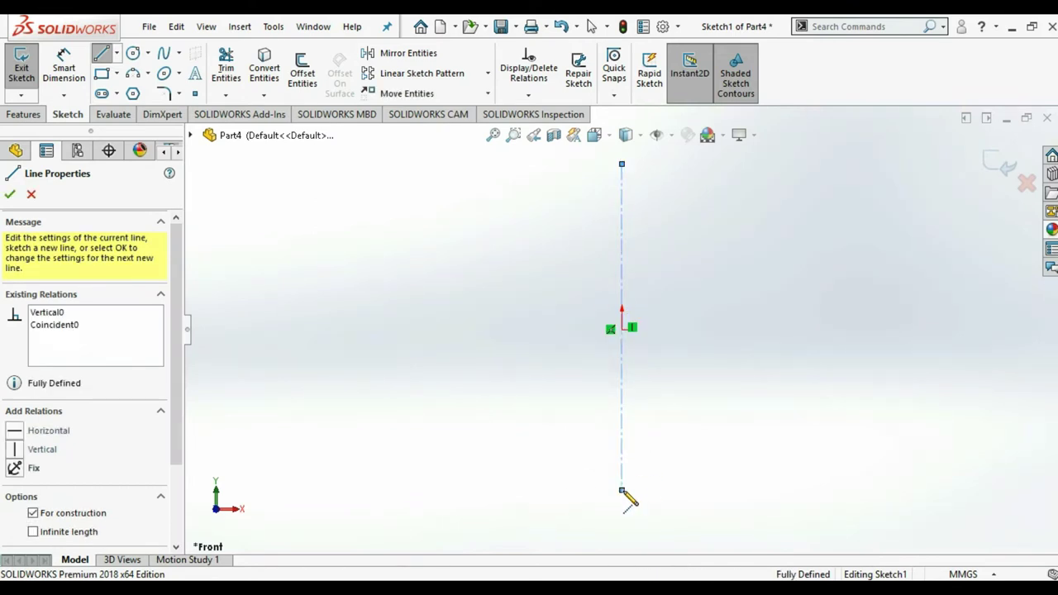
key("Escape")
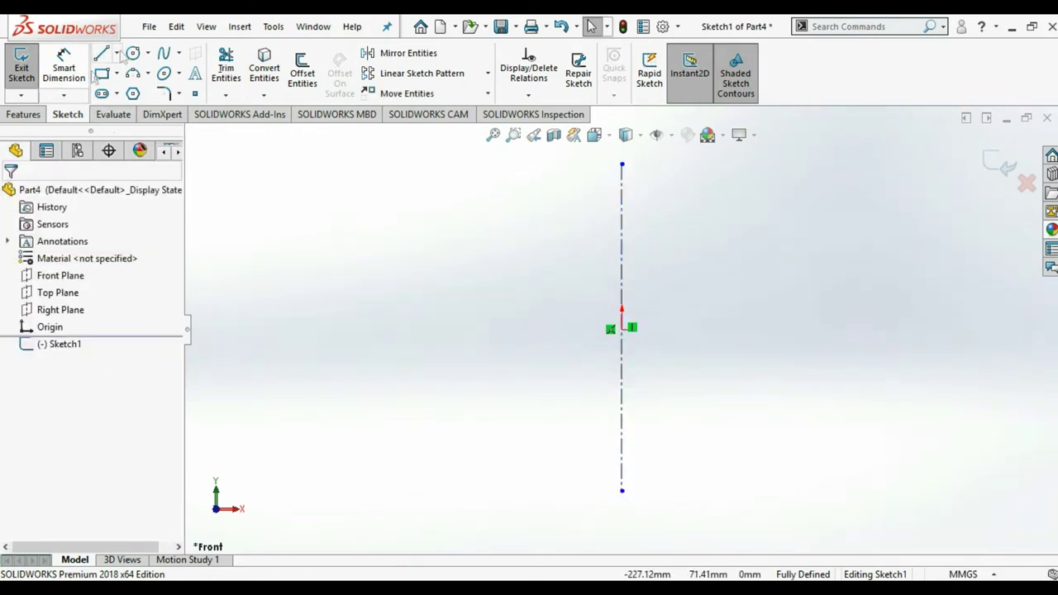
Step: Draw a Ø60 circle with a Ø50 circle below it, both centred on the centreline
left_click(132, 55)
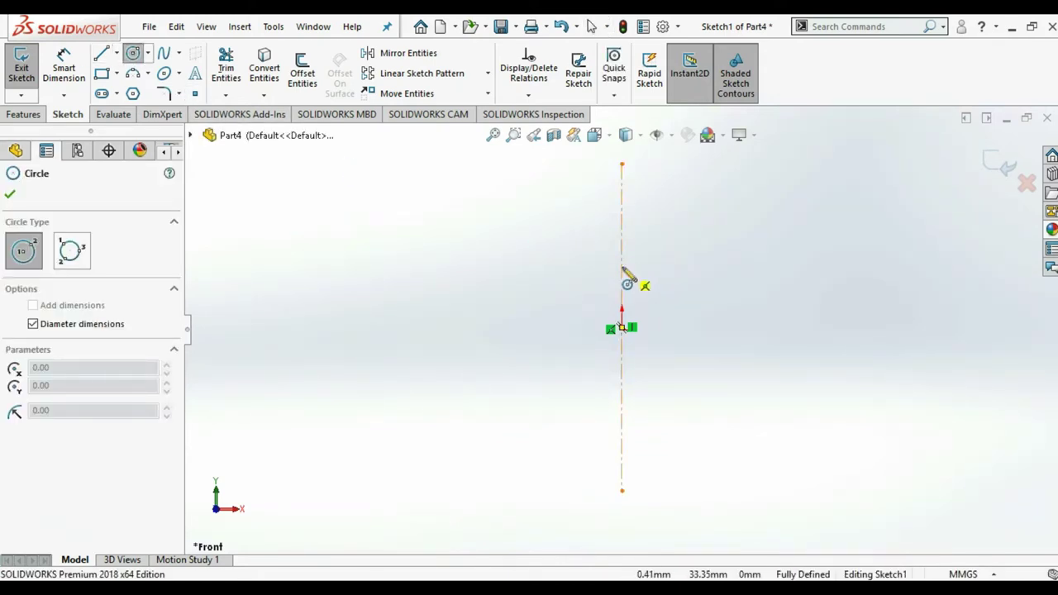
left_click(622, 267)
type("60")
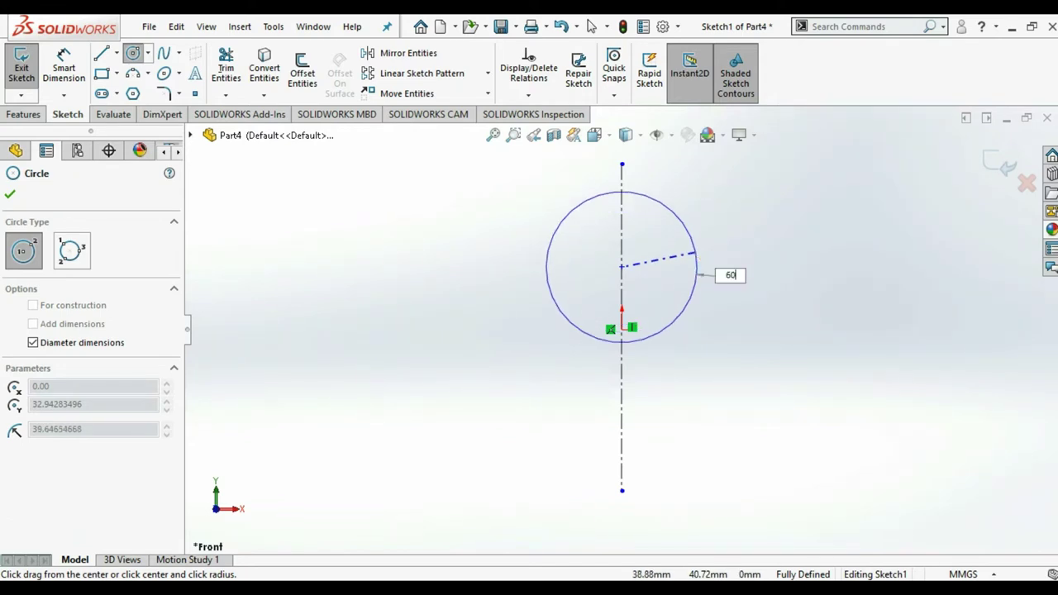
key("Return")
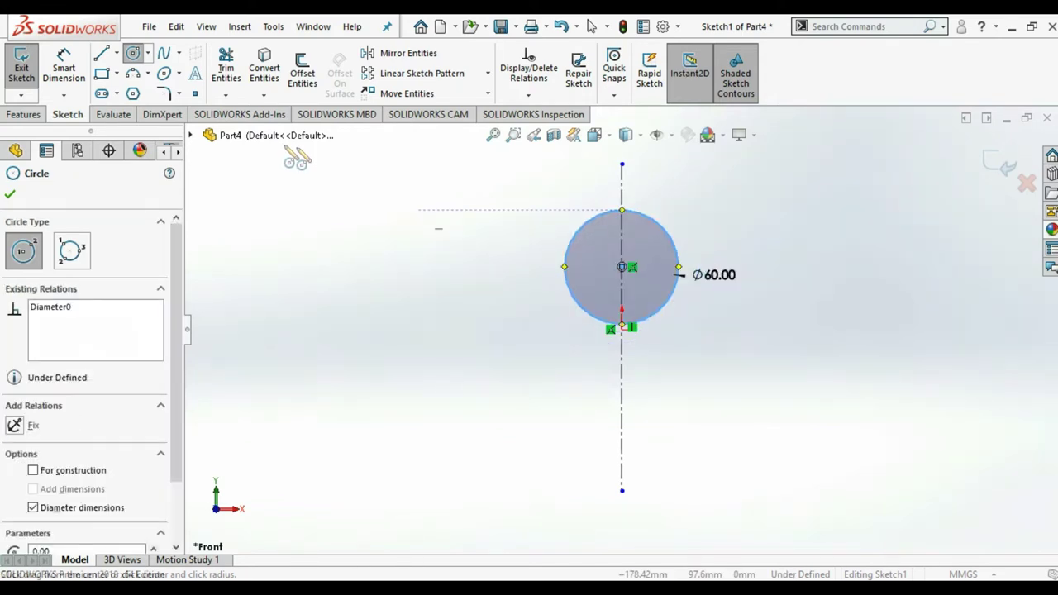
left_click(622, 381)
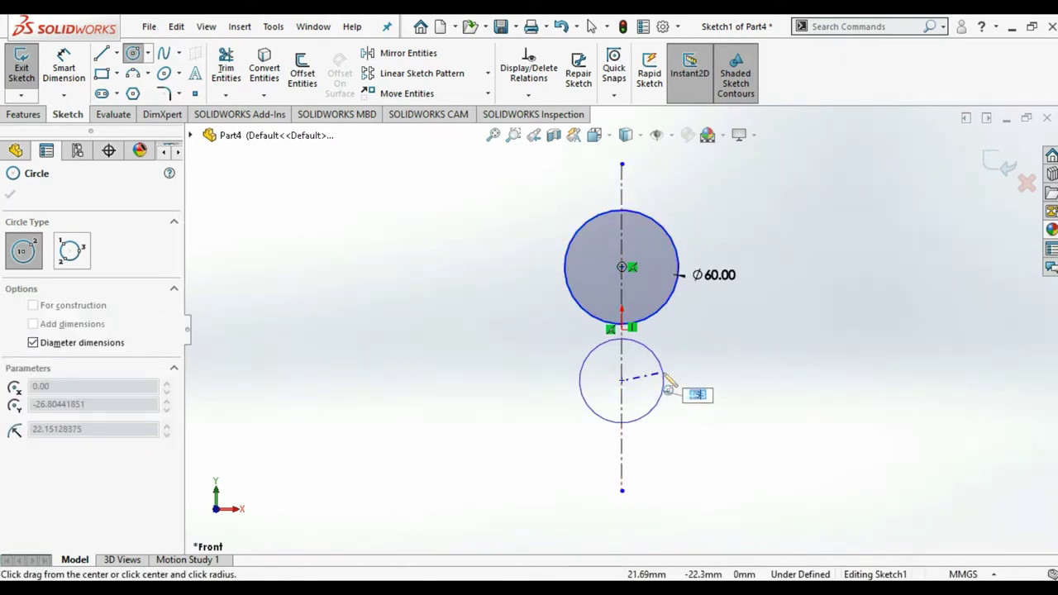
key("Return")
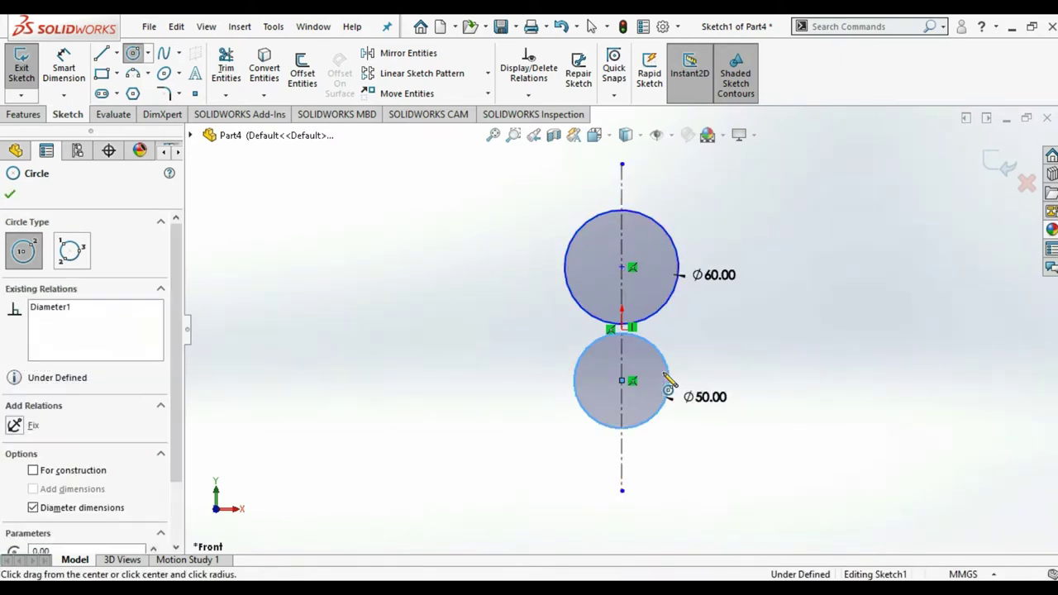
key("Escape")
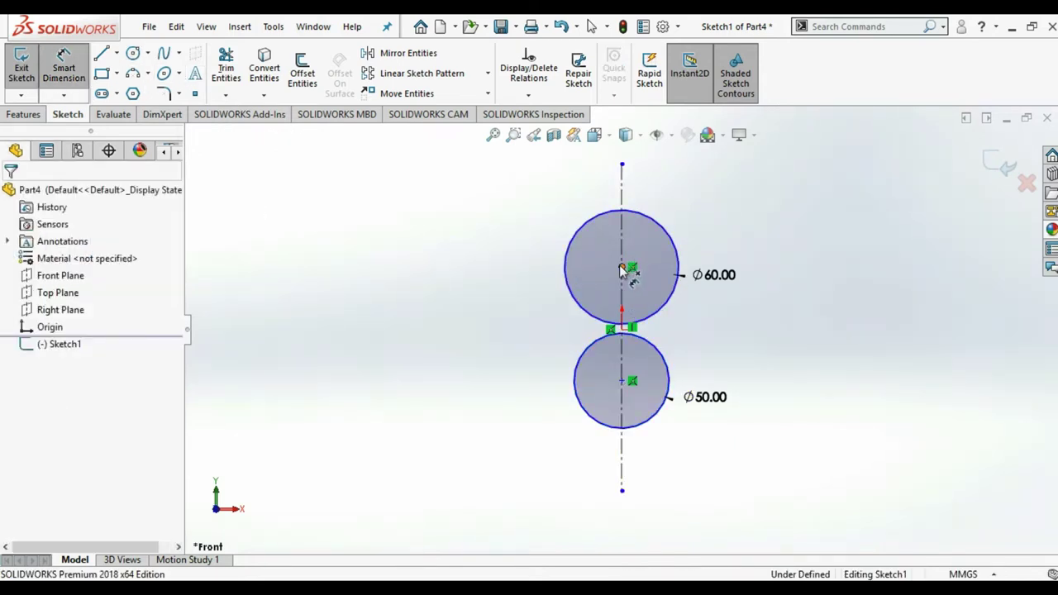
Step: Dimension the two circle centres 30 mm apart vertically
left_click(622, 267)
left_click(622, 381)
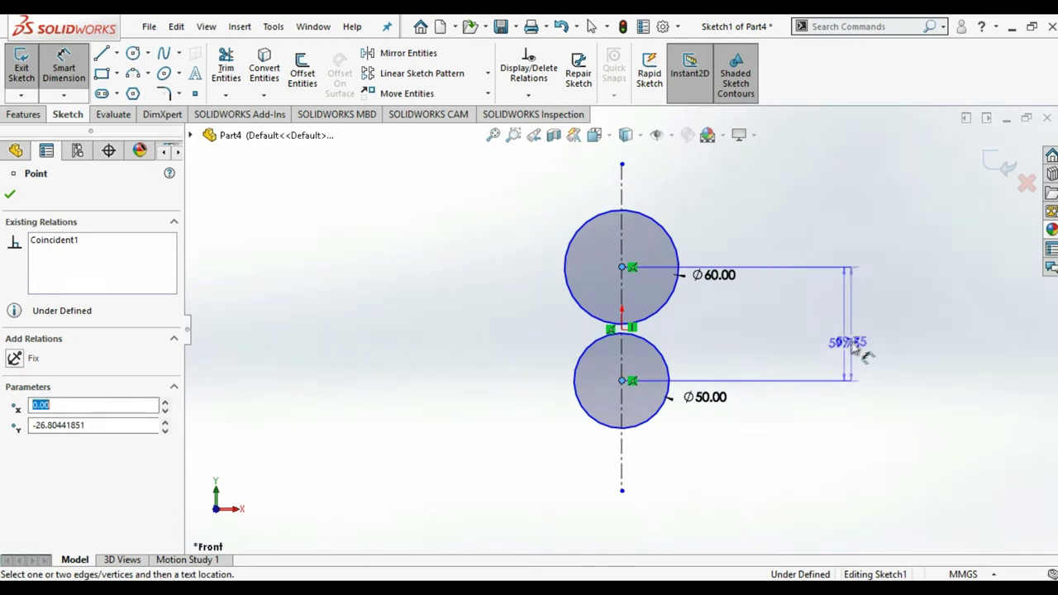
left_click(858, 351)
type("30")
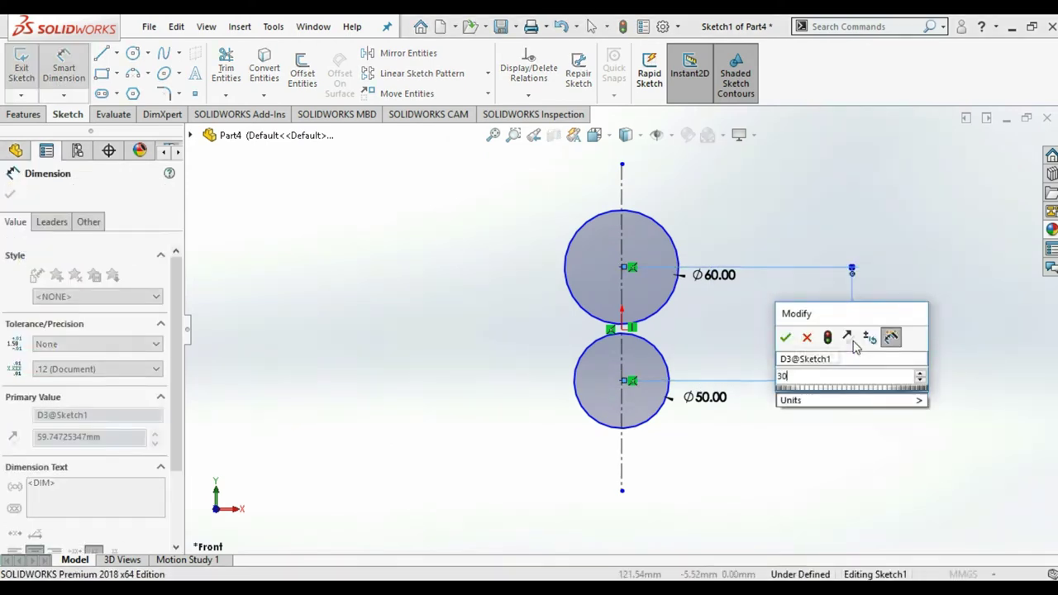
key("Return")
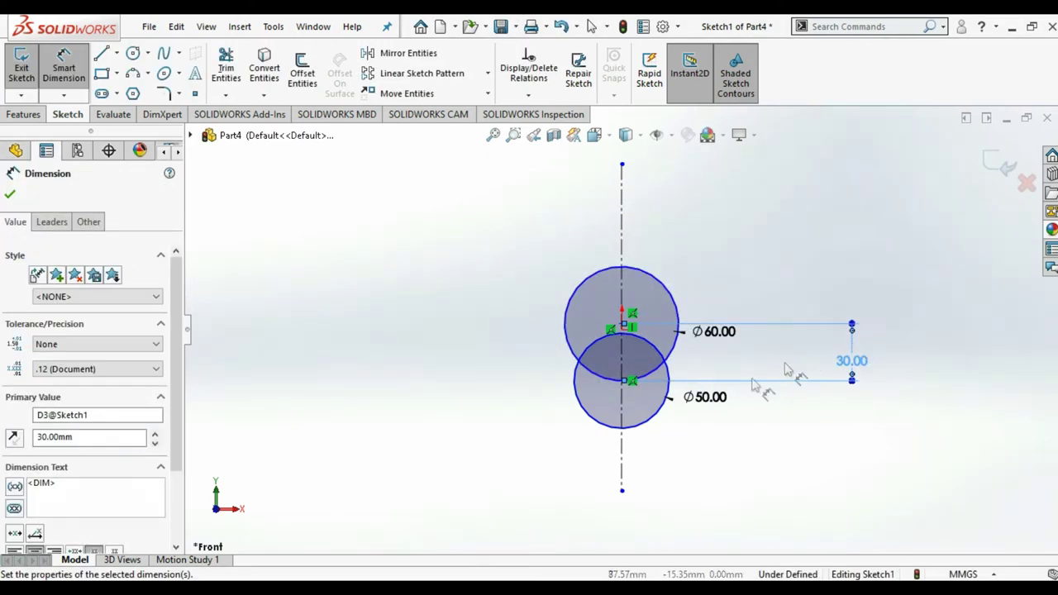
Step: Draw a line tangent to both circles on the right side
left_click(101, 54)
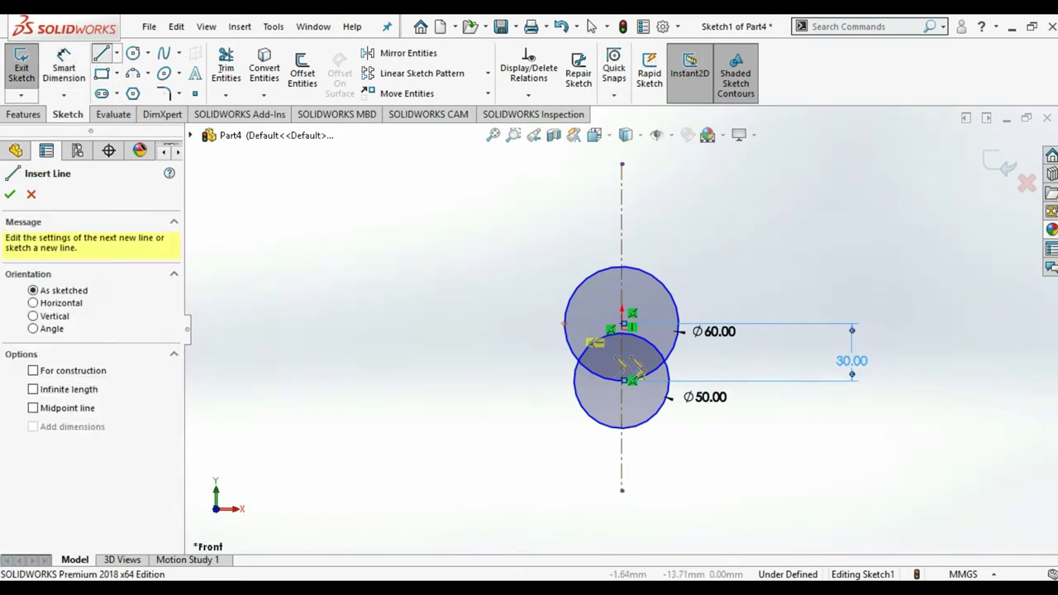
scroll(686, 365, "down", 2)
scroll(685, 361, "down", 1)
scroll(673, 356, "down", 2)
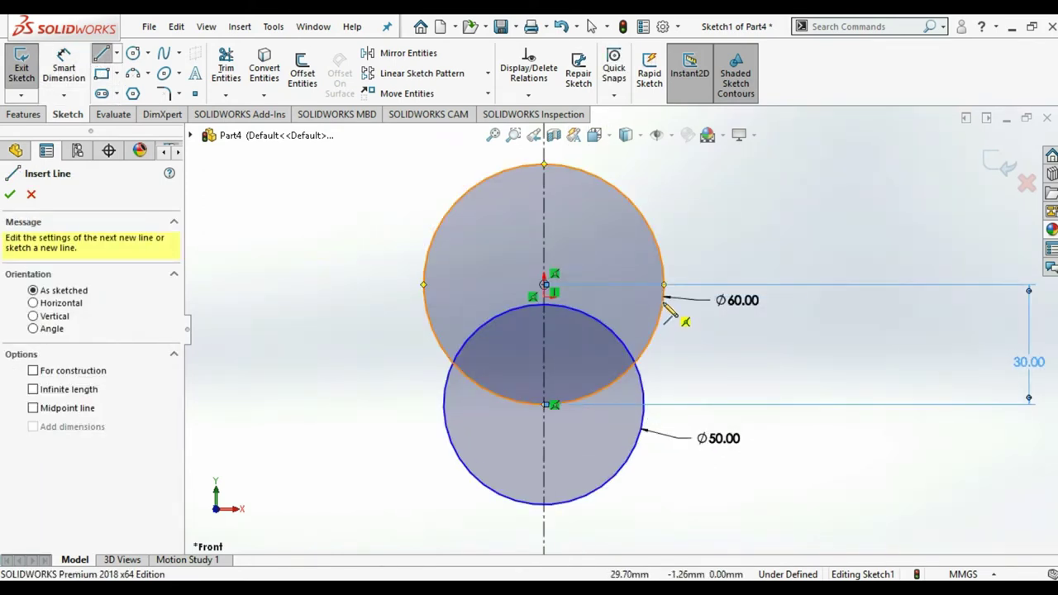
left_click(664, 302)
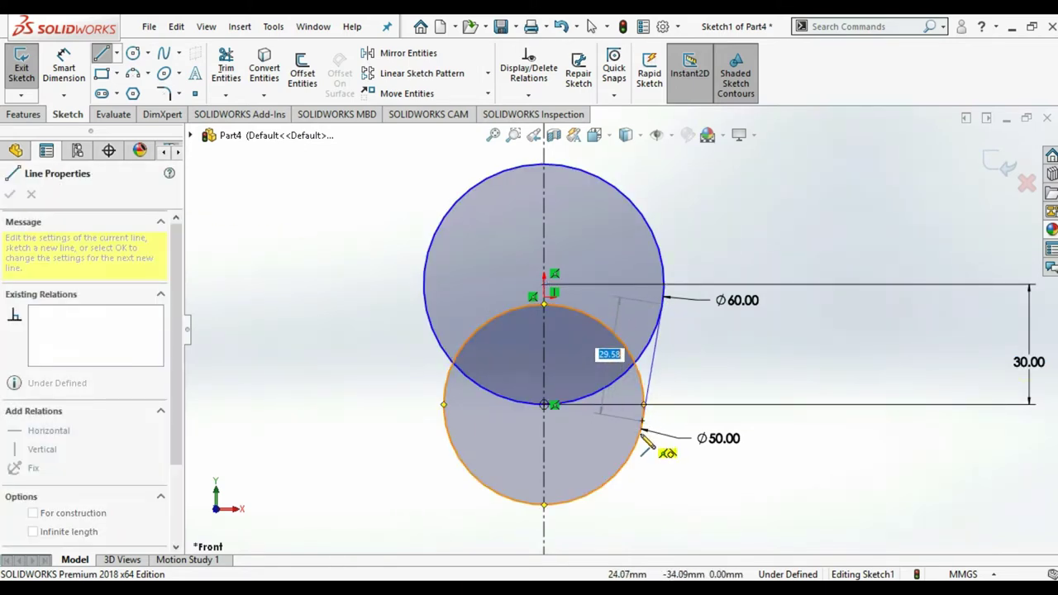
left_click(641, 428)
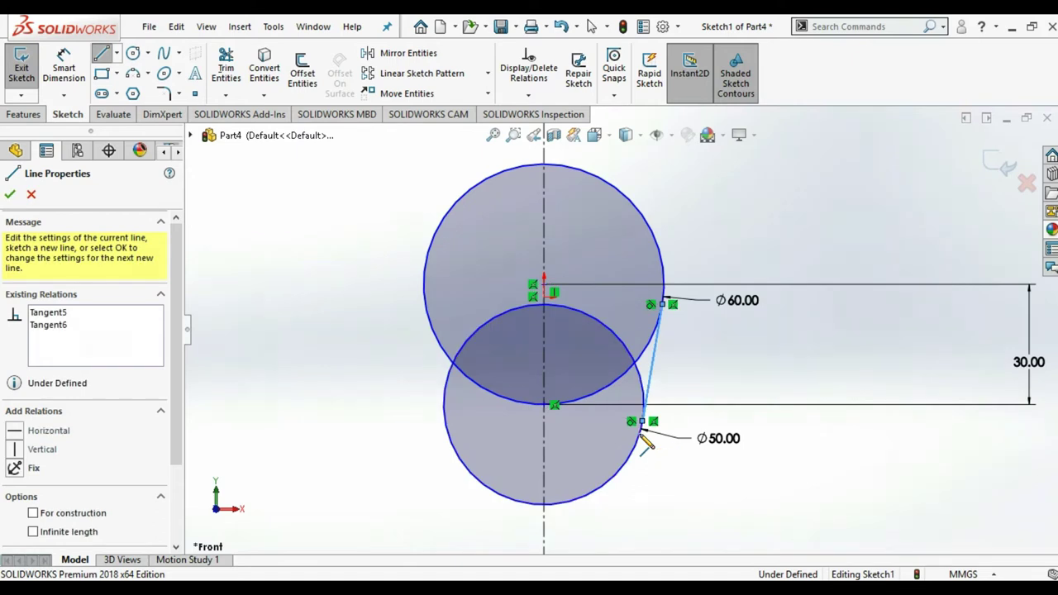
key("Escape")
key("Escape")
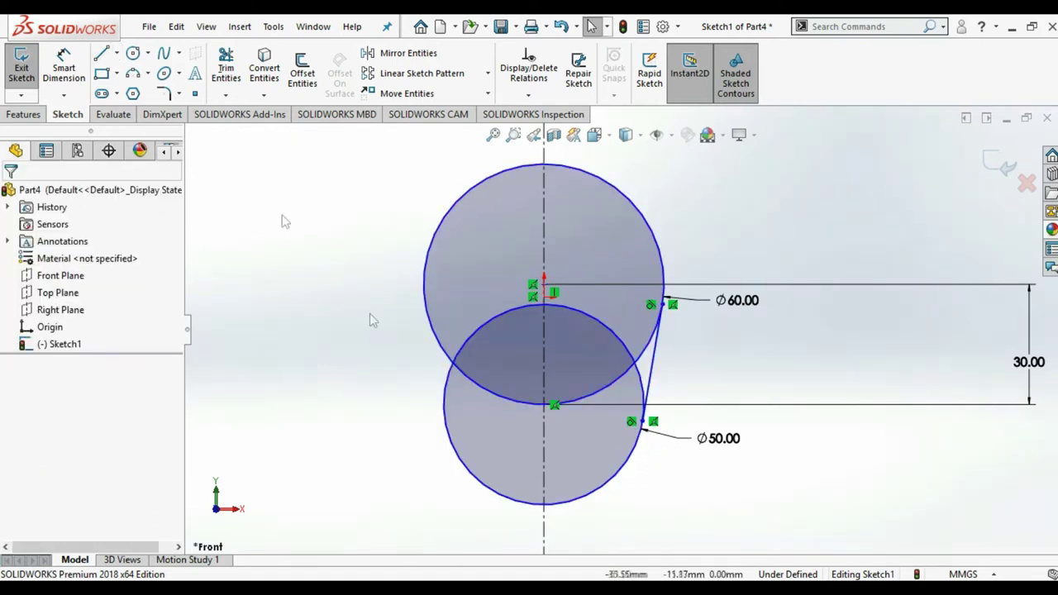
left_click(403, 53)
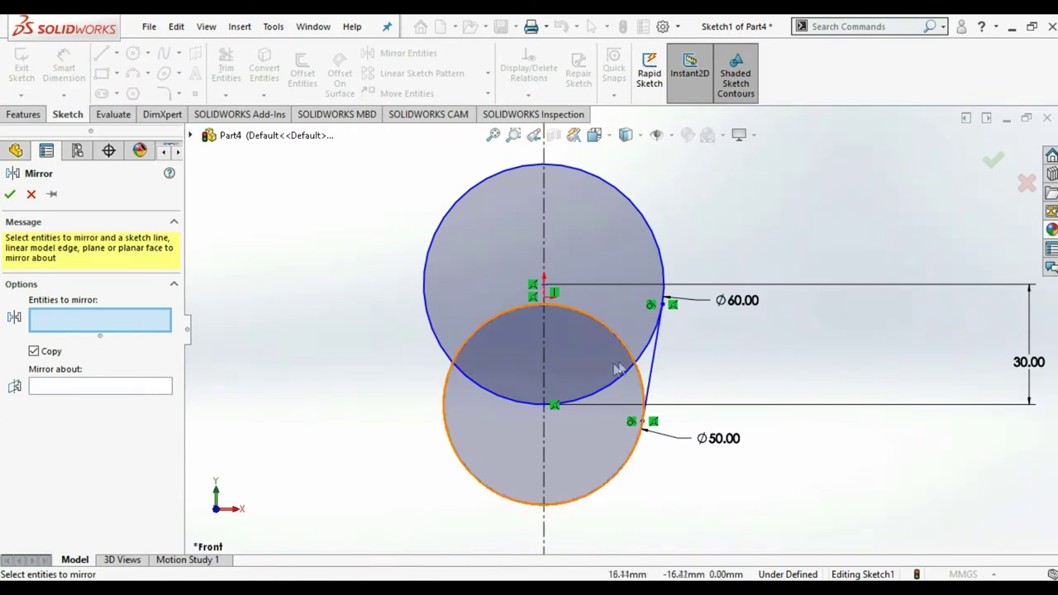
Step: Mirror the right tangent line about the vertical centreline
left_click(658, 366)
left_click(76, 385)
left_click(543, 248)
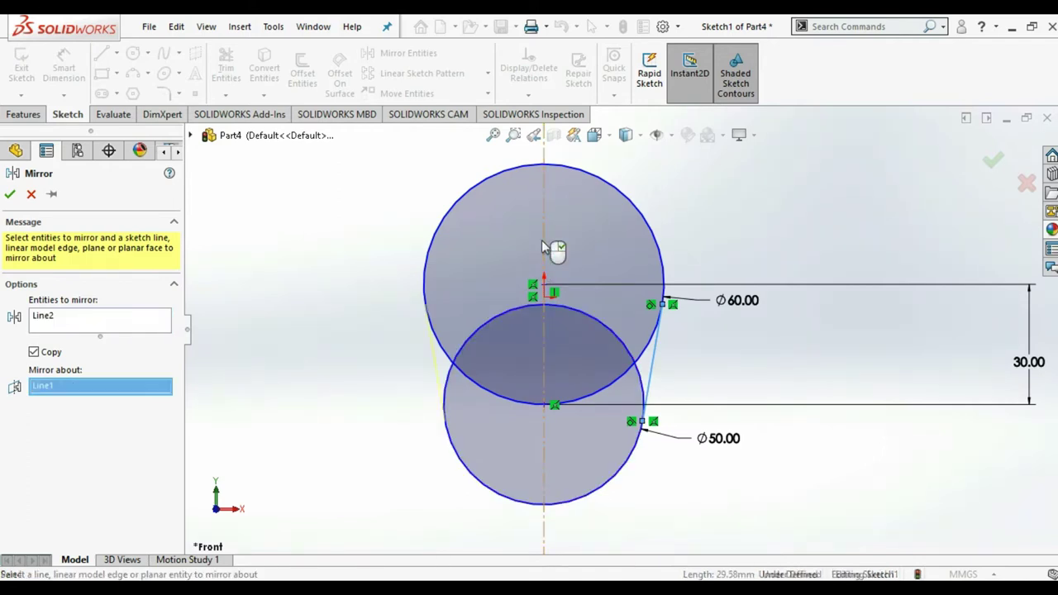
left_click(992, 163)
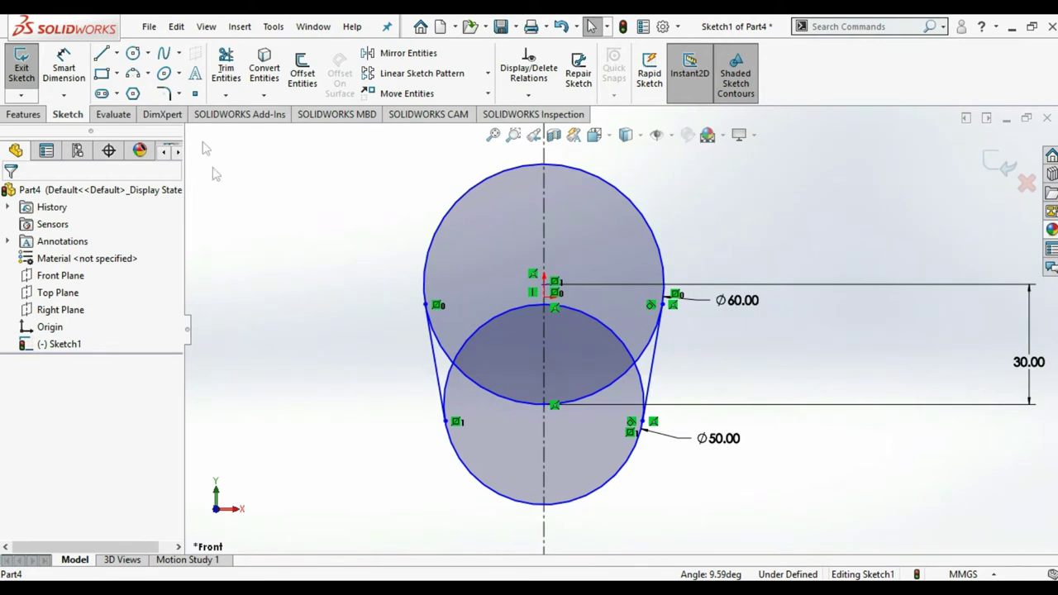
Step: Power-trim the inner arcs and leftover notch into one cam outline, then exit the sketch
left_click(227, 67)
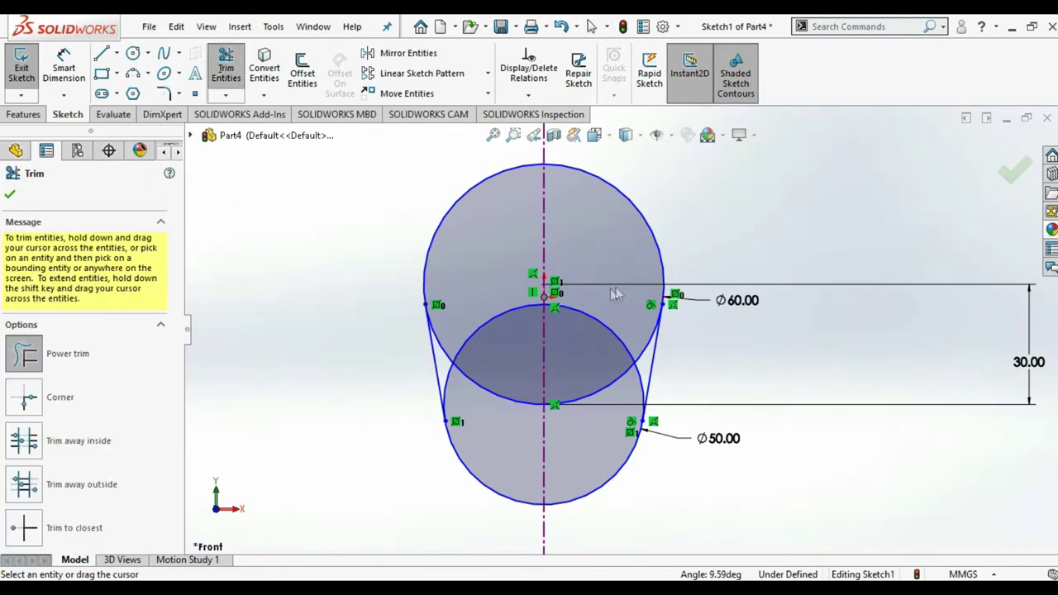
mouse_move(636, 349)
left_mouse_down()
mouse_move(493, 402)
mouse_move(462, 396)
mouse_move(503, 359)
left_mouse_up()
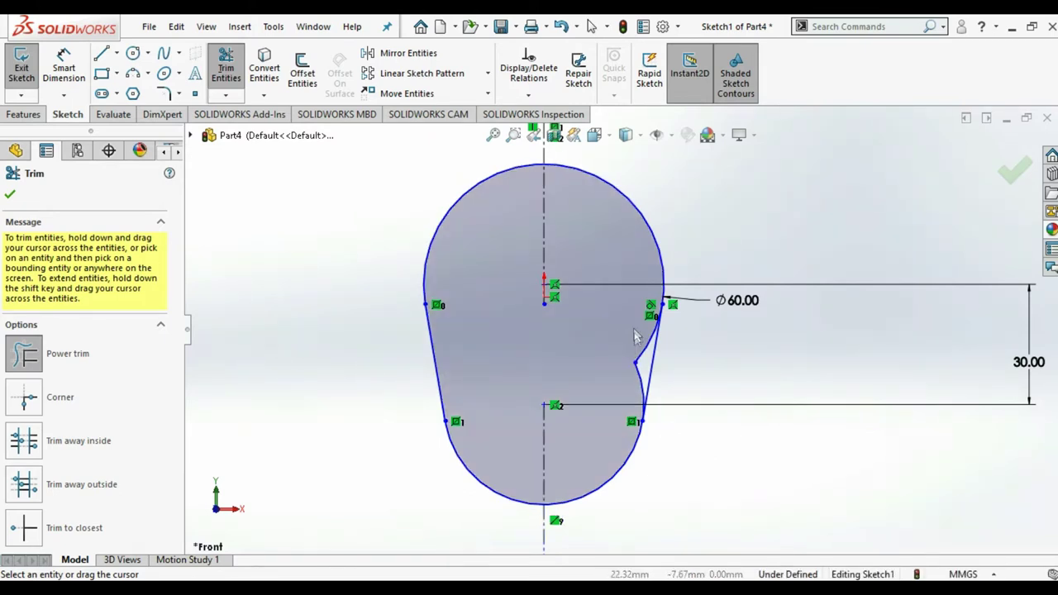
left_click_drag(644, 365, 638, 379)
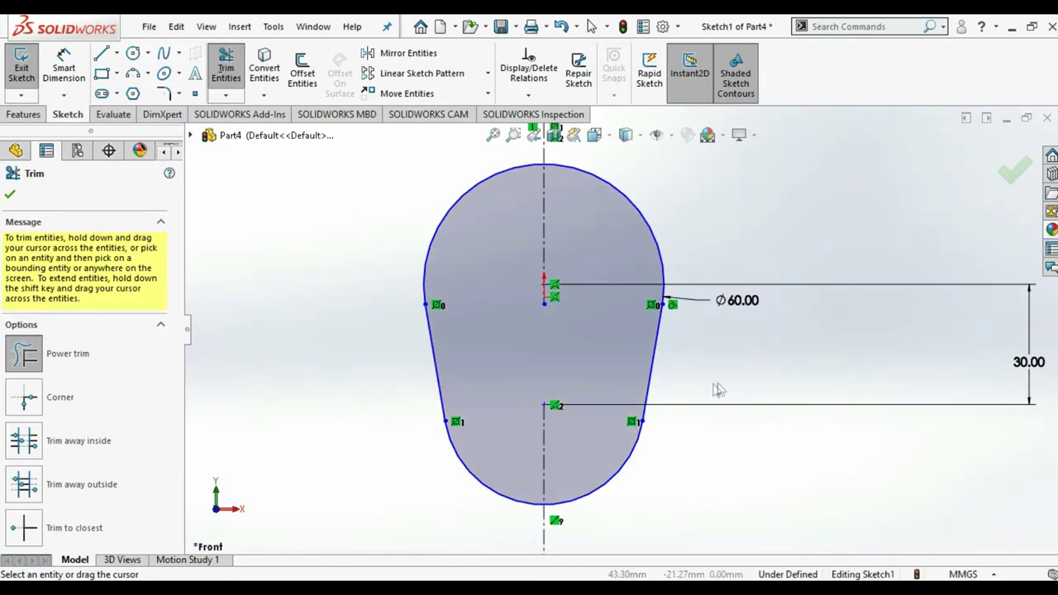
left_click(1017, 170)
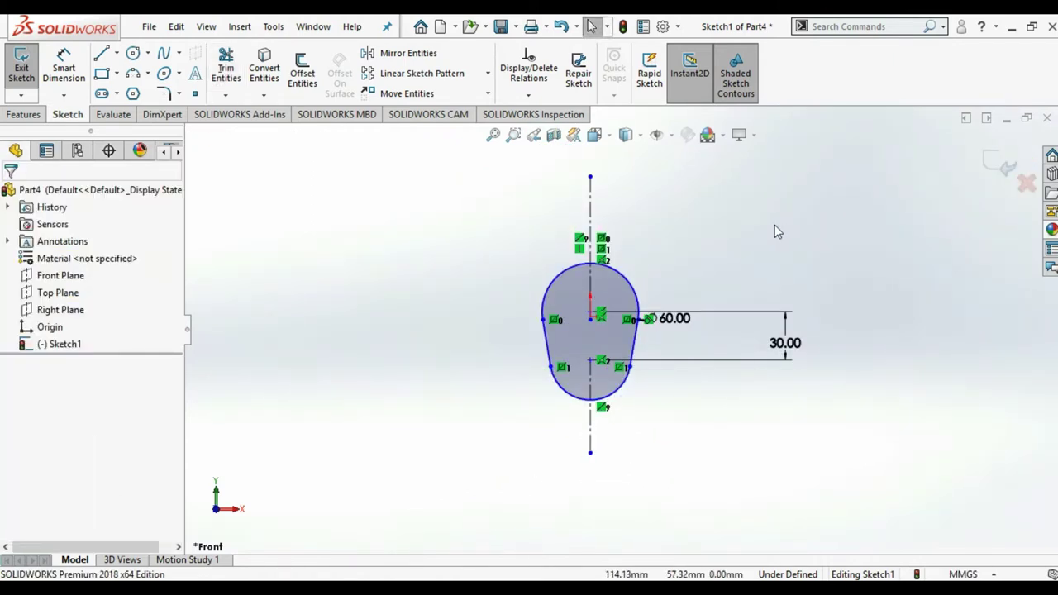
middle_click_drag(773, 228, 758, 248)
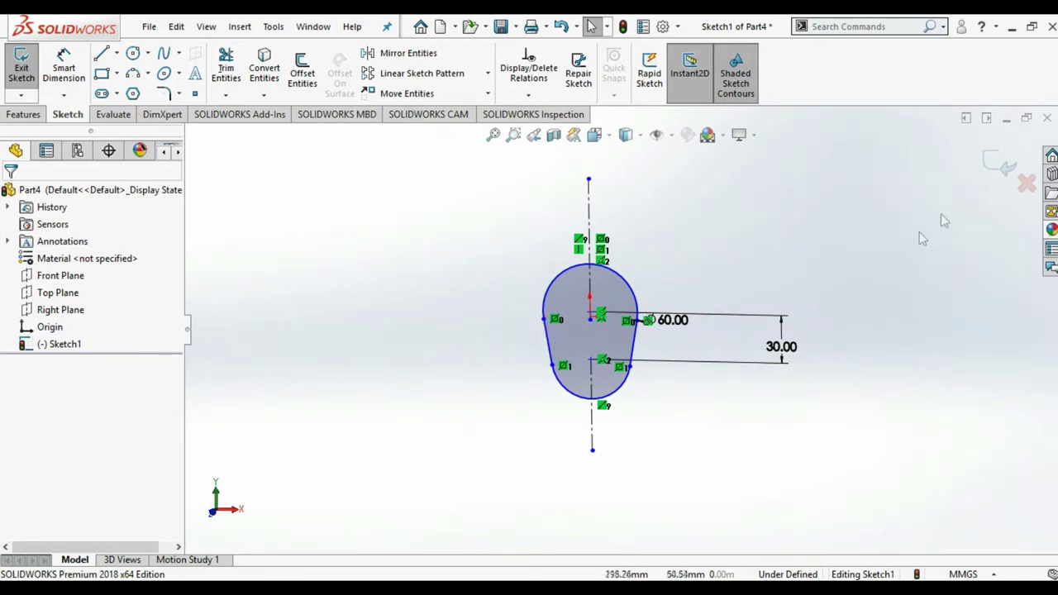
left_click(1003, 177)
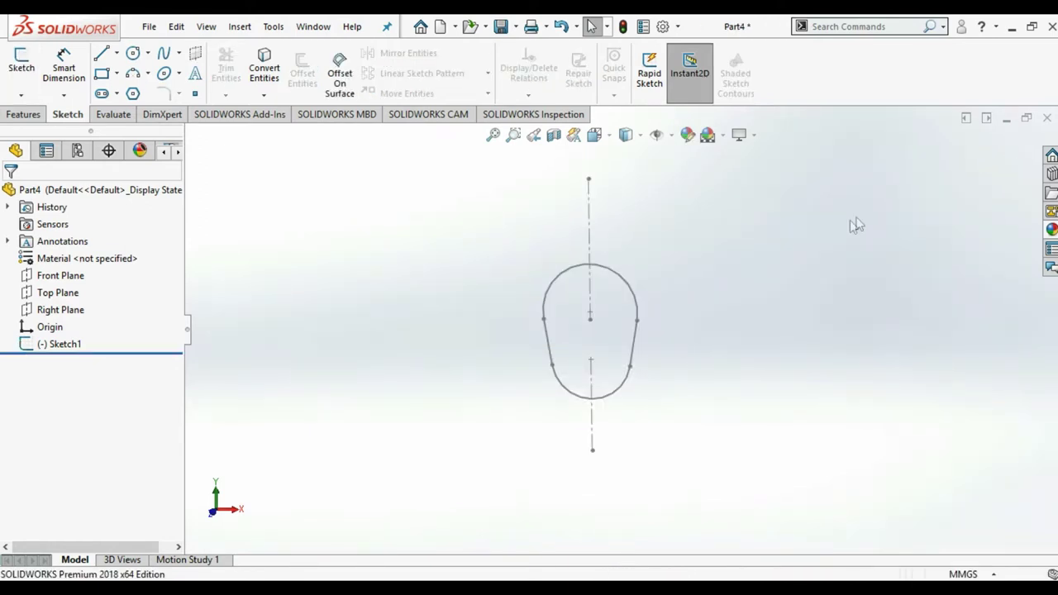
Step: Extrude the cam profile 30 mm with a Mid Plane end condition
left_click(58, 346)
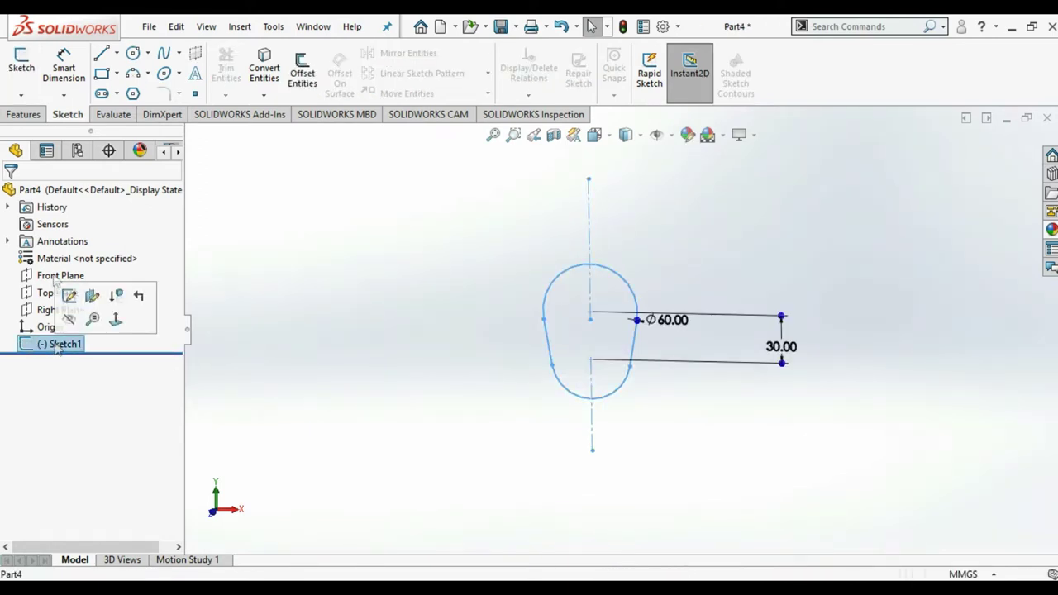
left_click(25, 119)
left_click(31, 85)
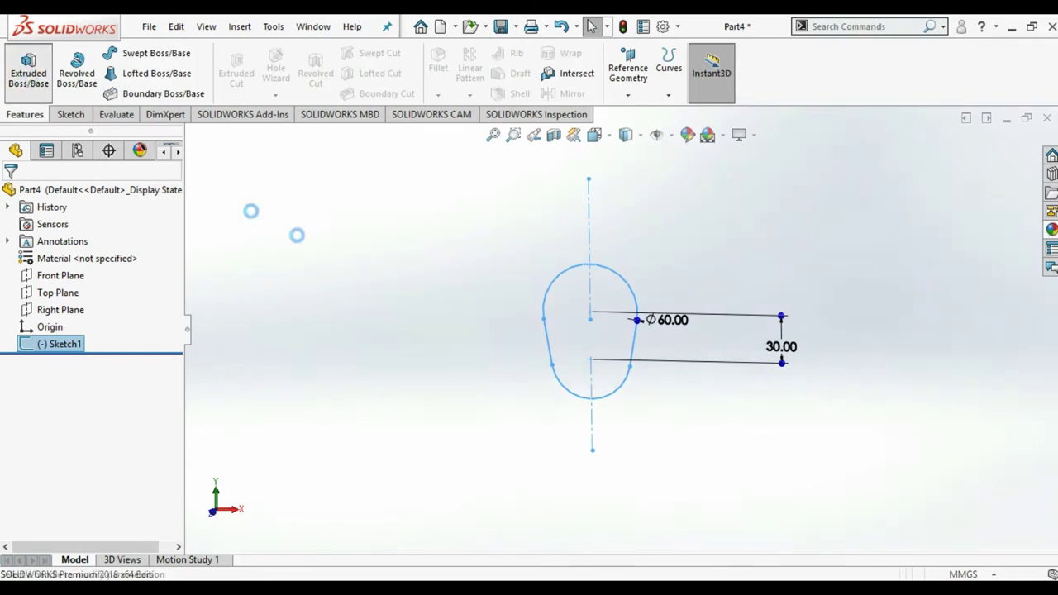
left_click(103, 290)
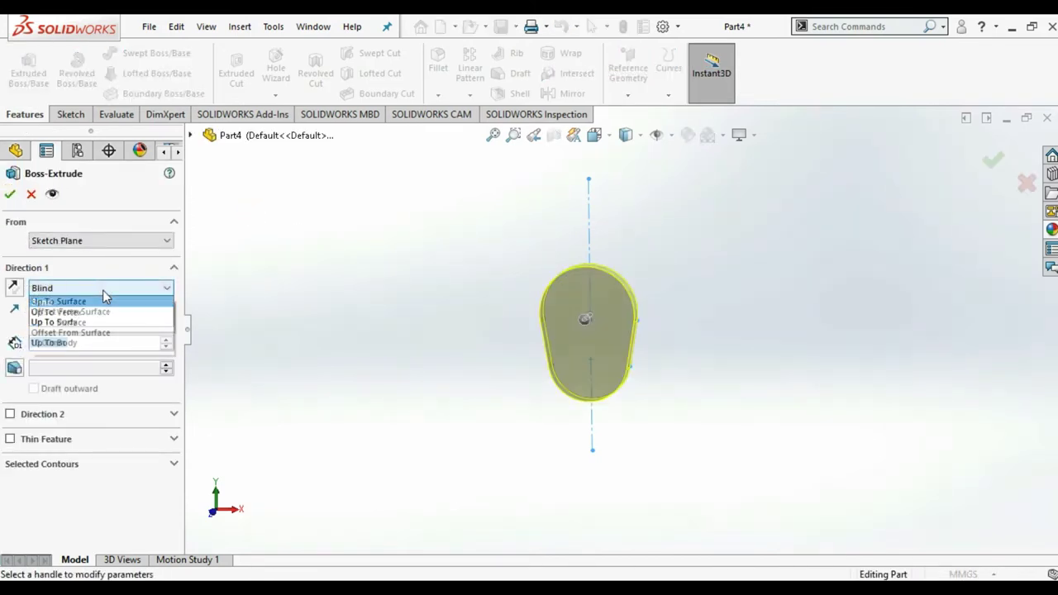
left_click(77, 353)
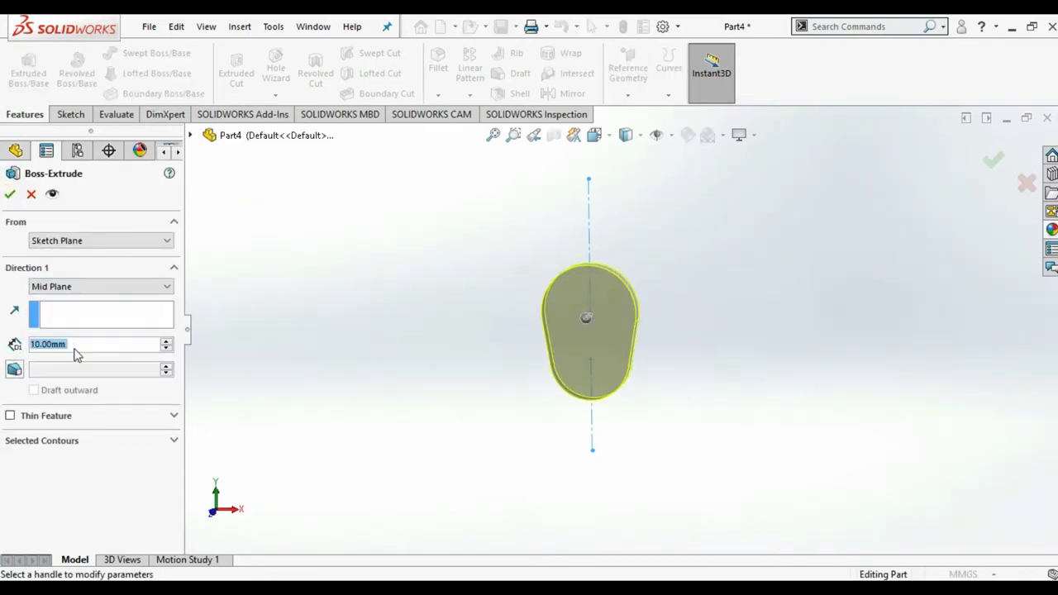
type("30")
key("Return")
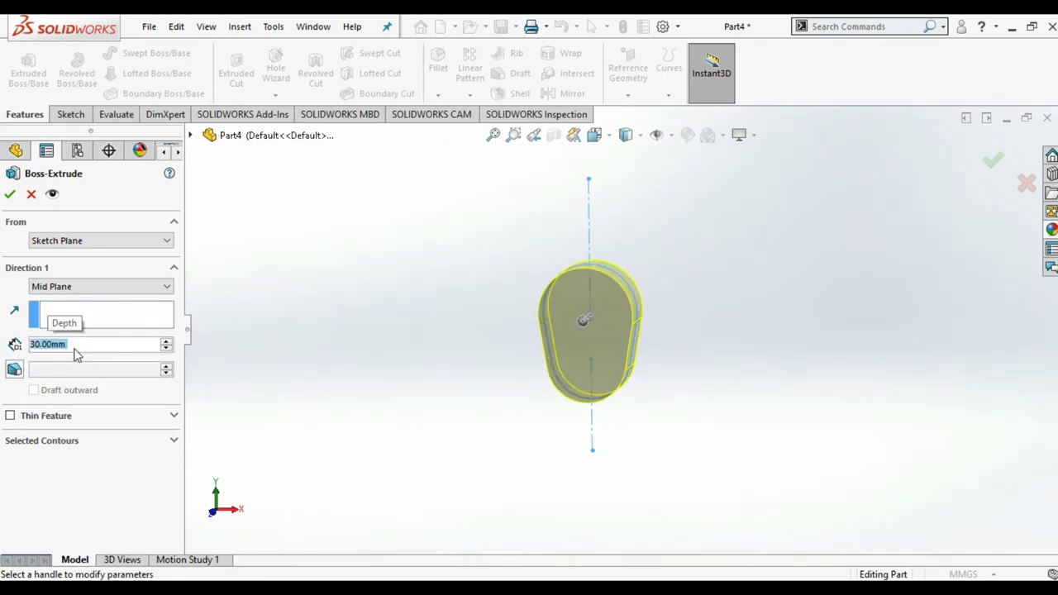
left_click(6, 194)
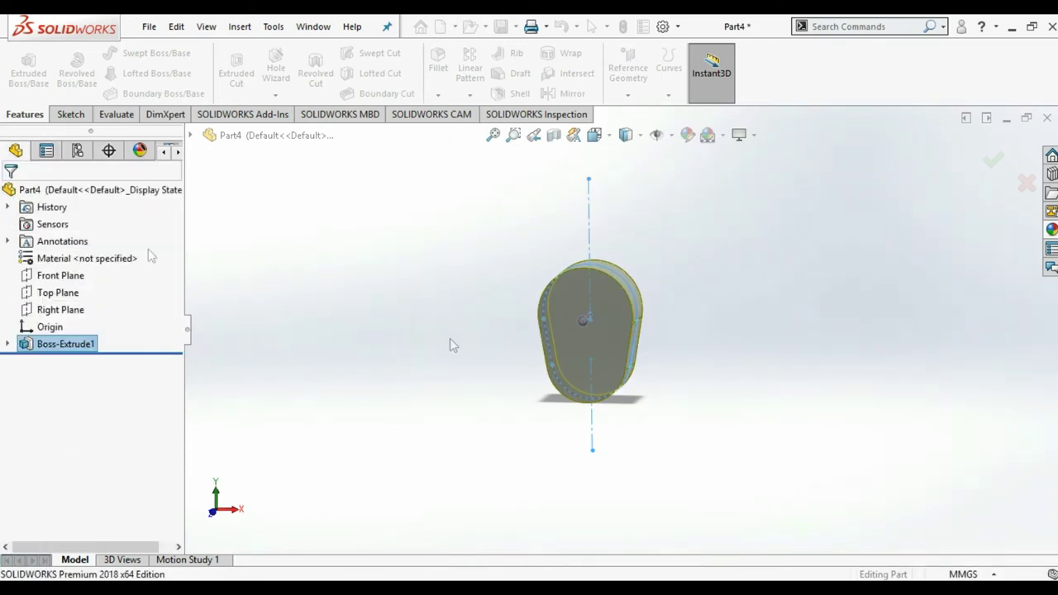
left_click(609, 324)
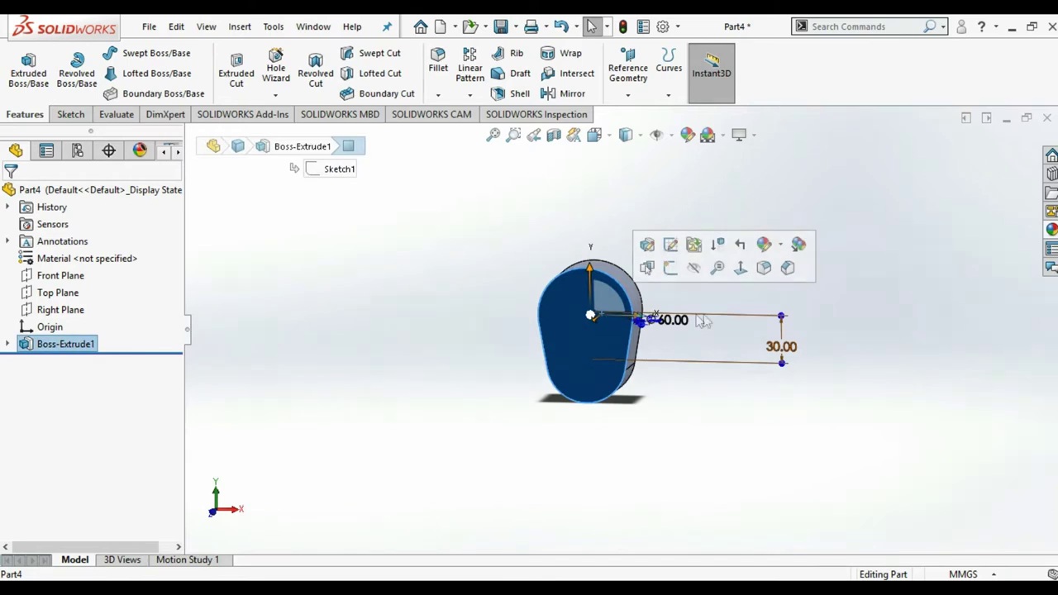
Step: Sketch a Ø30 circle at the origin on the cam's front face and exit the sketch
left_click(71, 115)
left_click(132, 55)
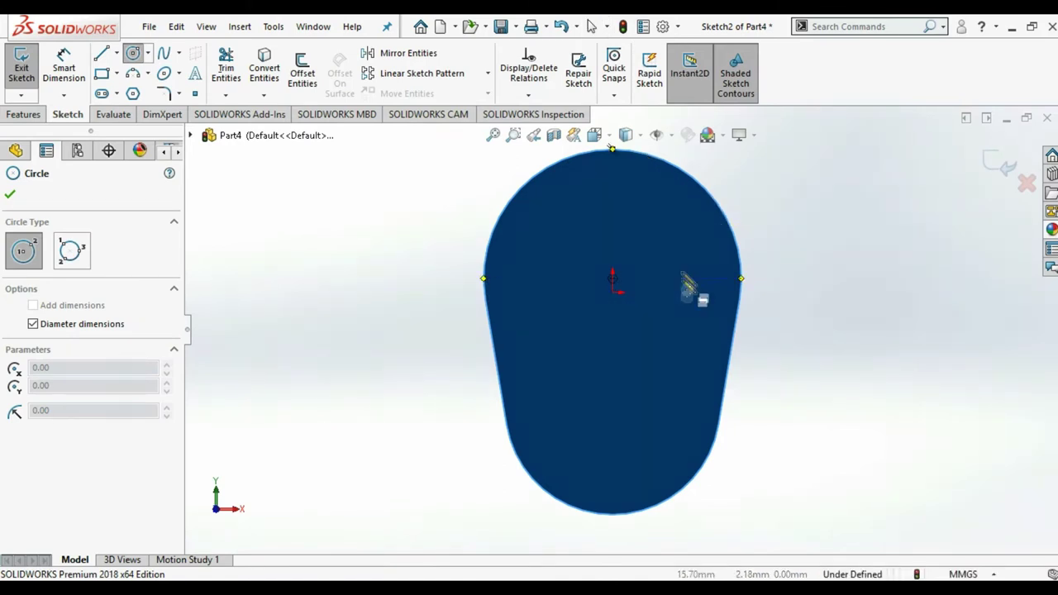
left_click(612, 279)
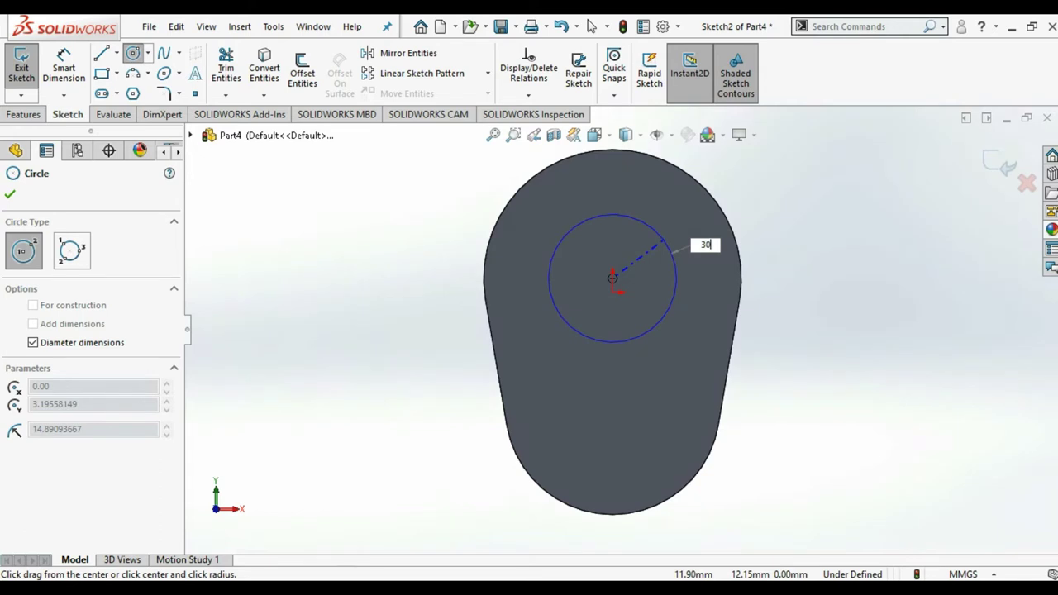
key("Return")
key("ctrl+b")
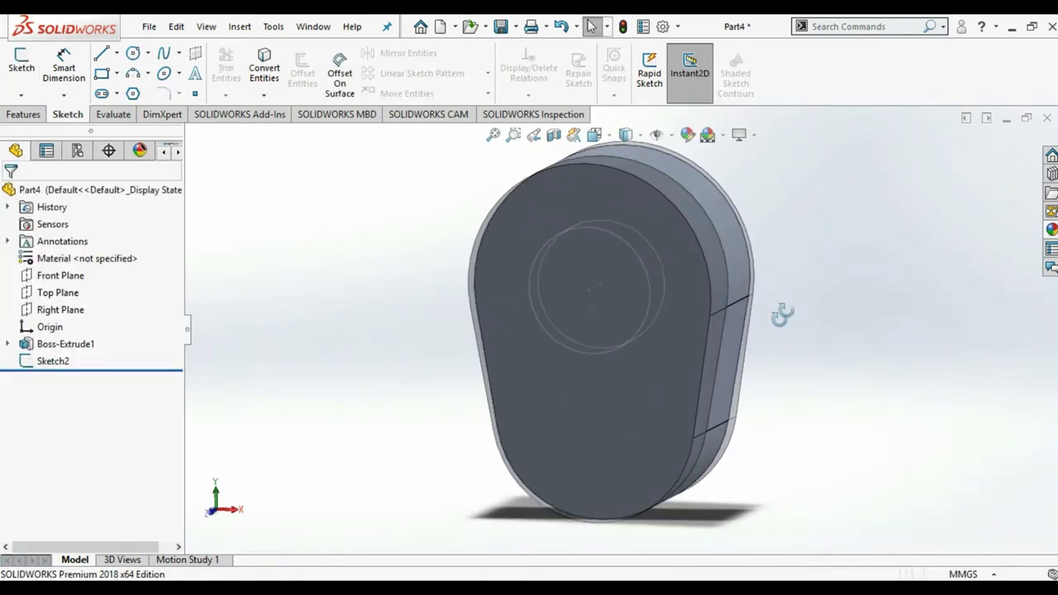
Step: Extrude the Ø30 front-face circle 5 mm as a Blind boss
double_click(43, 364)
left_click(23, 114)
left_click(28, 72)
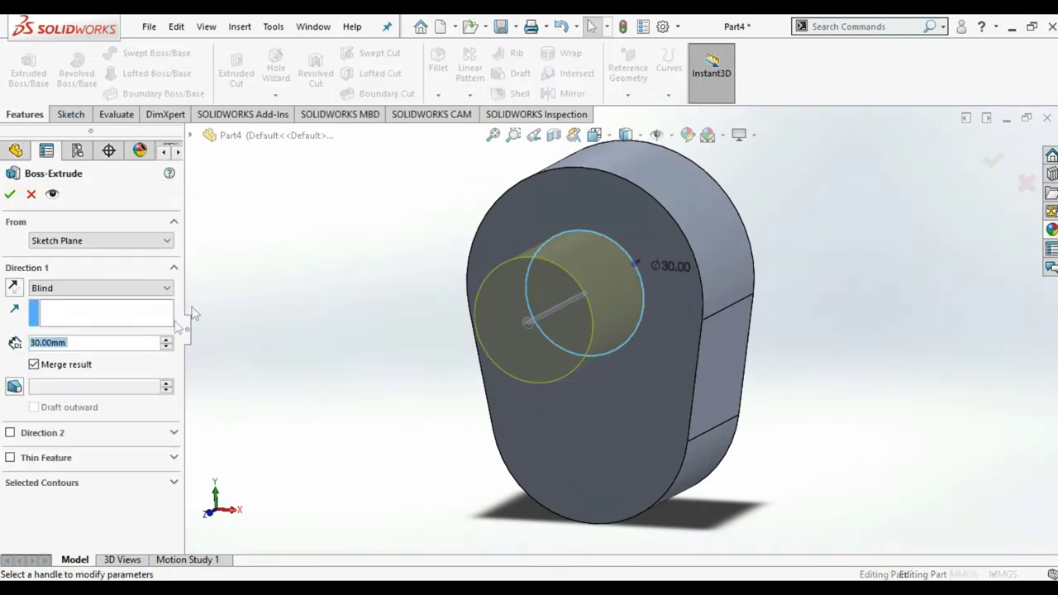
type("5")
key("Return")
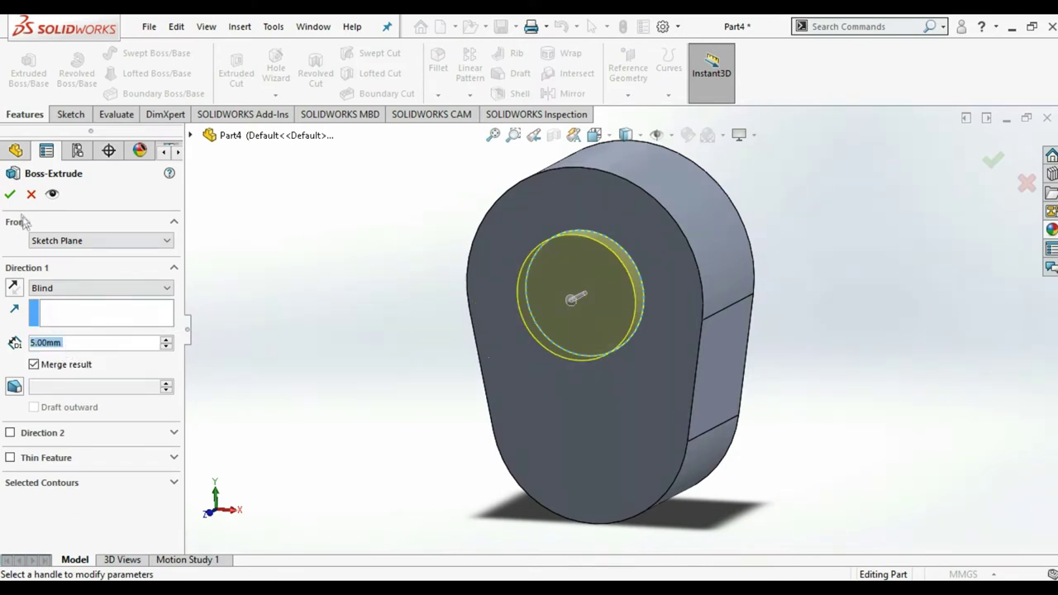
left_click(10, 195)
Step: Orbit to the cam's back face and sketch a Ø30 circle at the origin there
key("f")
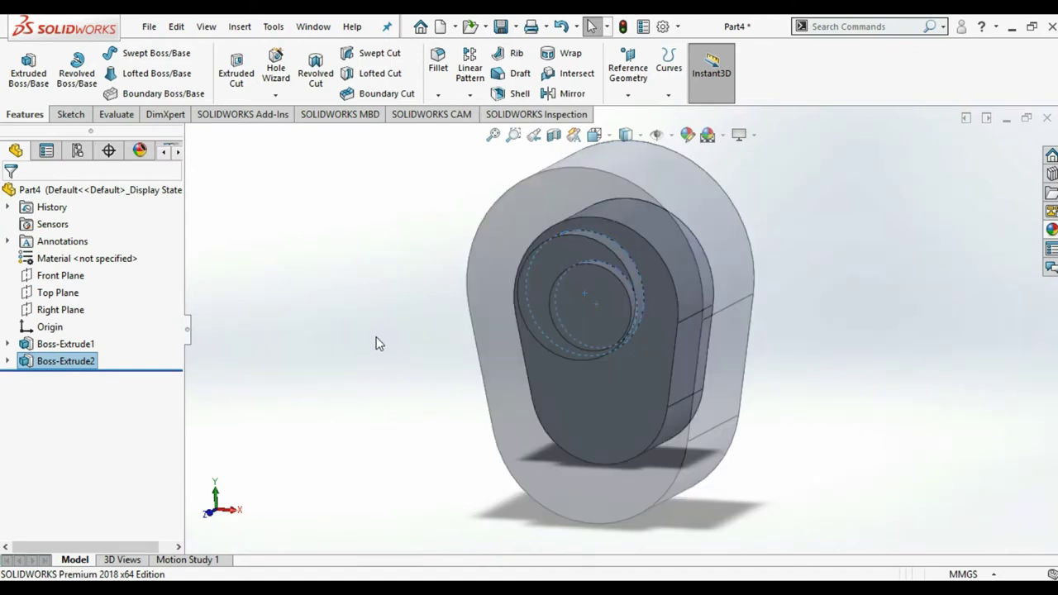
middle_click_drag(764, 367, 656, 454)
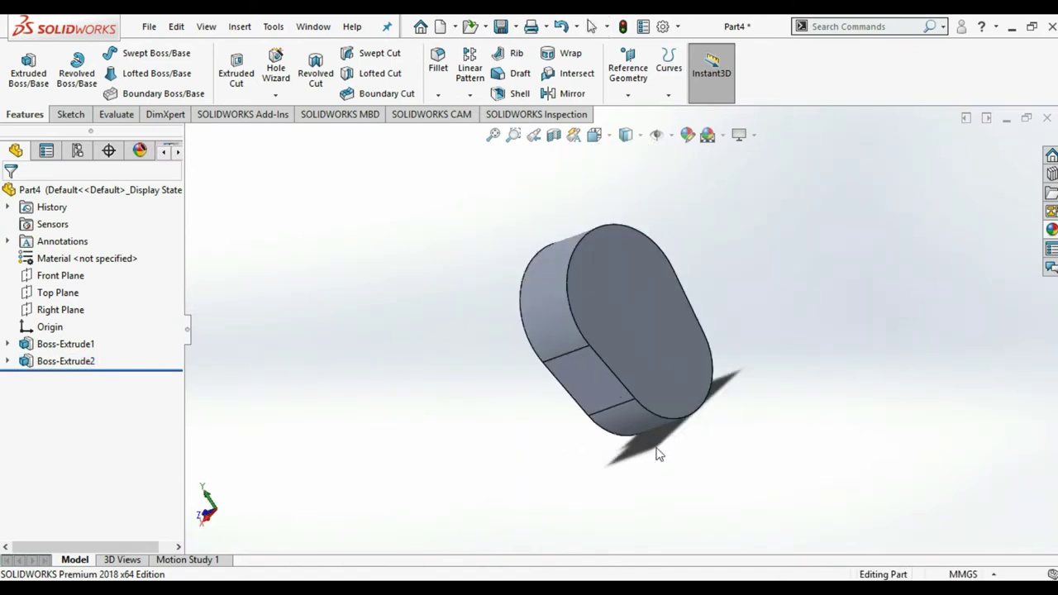
left_click(608, 308)
left_click(70, 114)
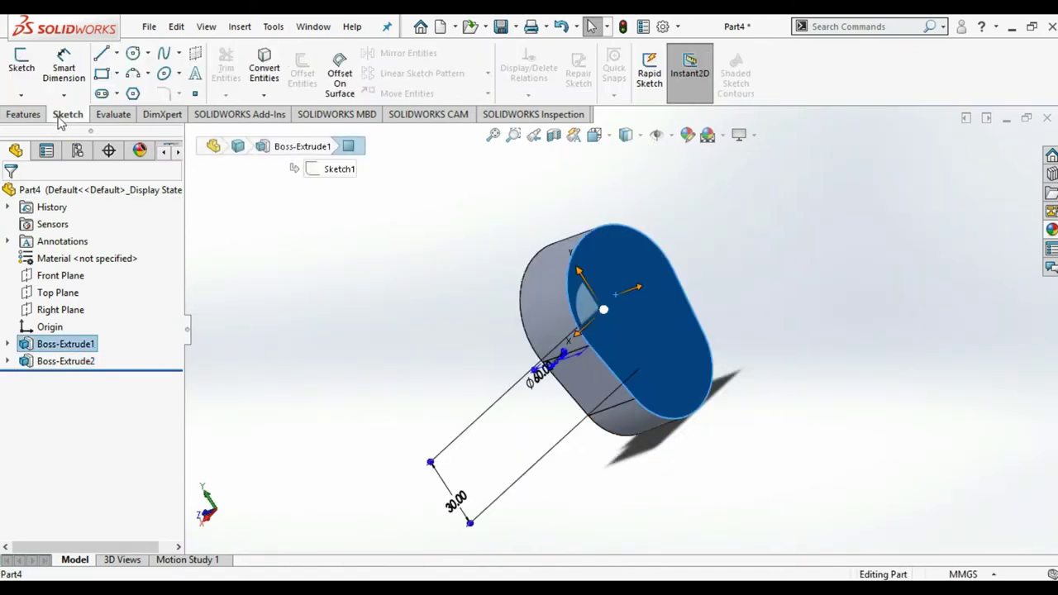
left_click(132, 53)
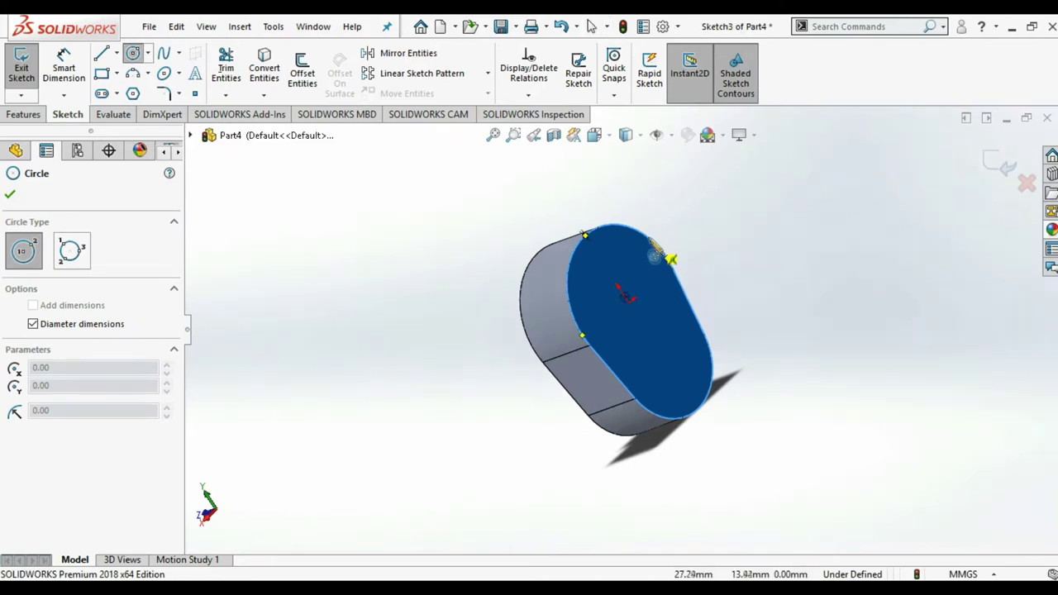
left_click(626, 296)
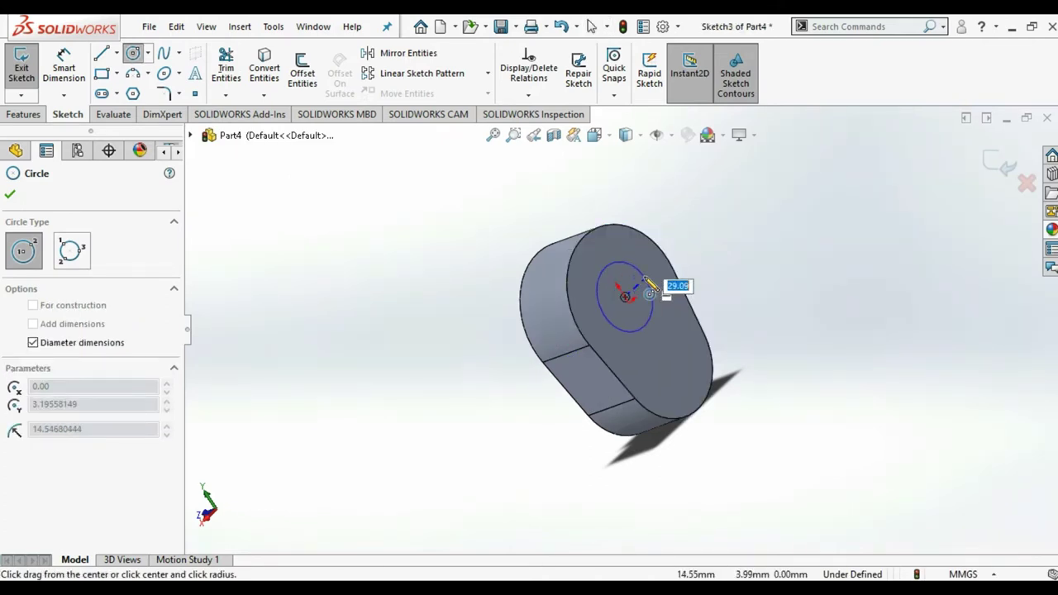
type("Ø30.00")
key("Return")
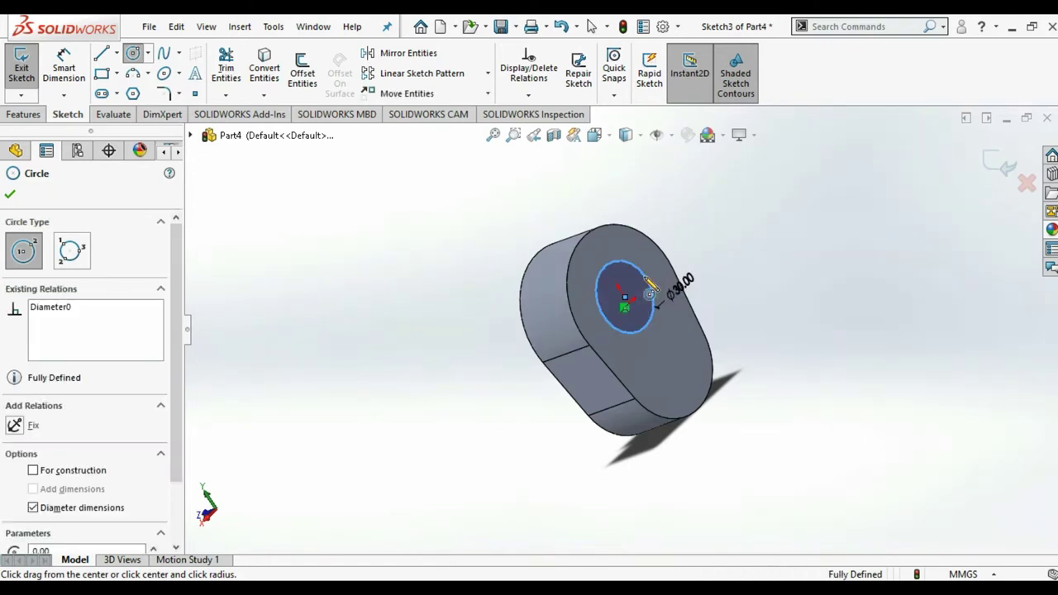
left_click(1002, 170)
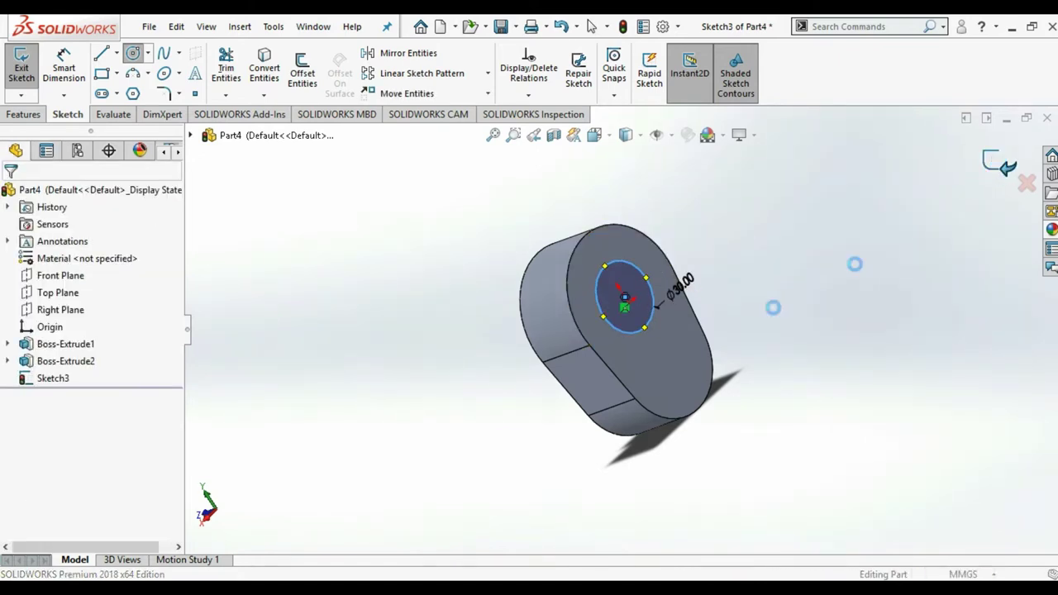
Step: Extrude the back-face Ø30 circle 30 mm into a hub shaft
left_click(65, 378)
left_click(24, 114)
left_click(29, 67)
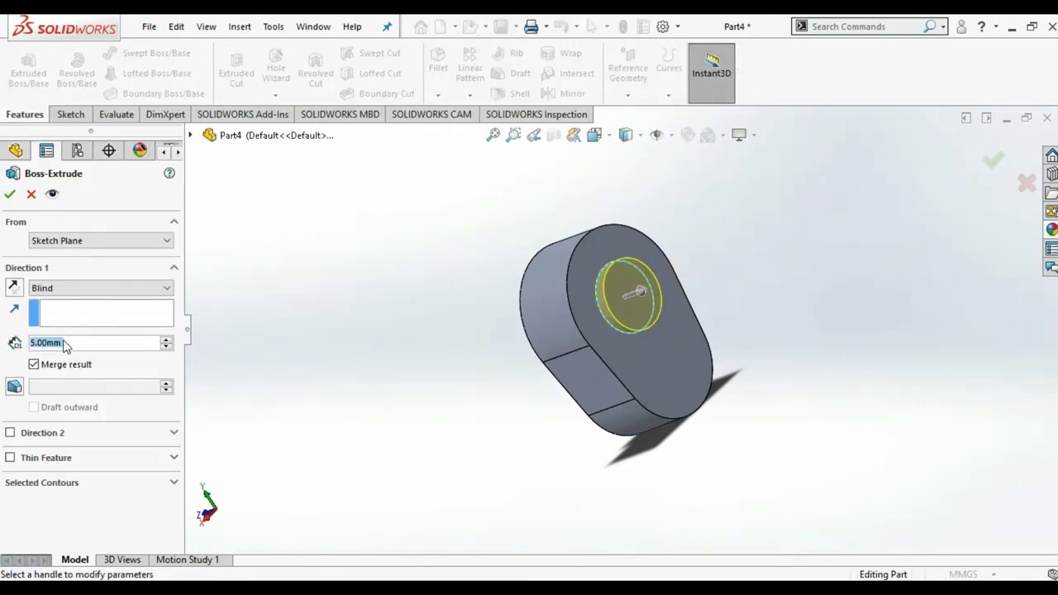
type("30")
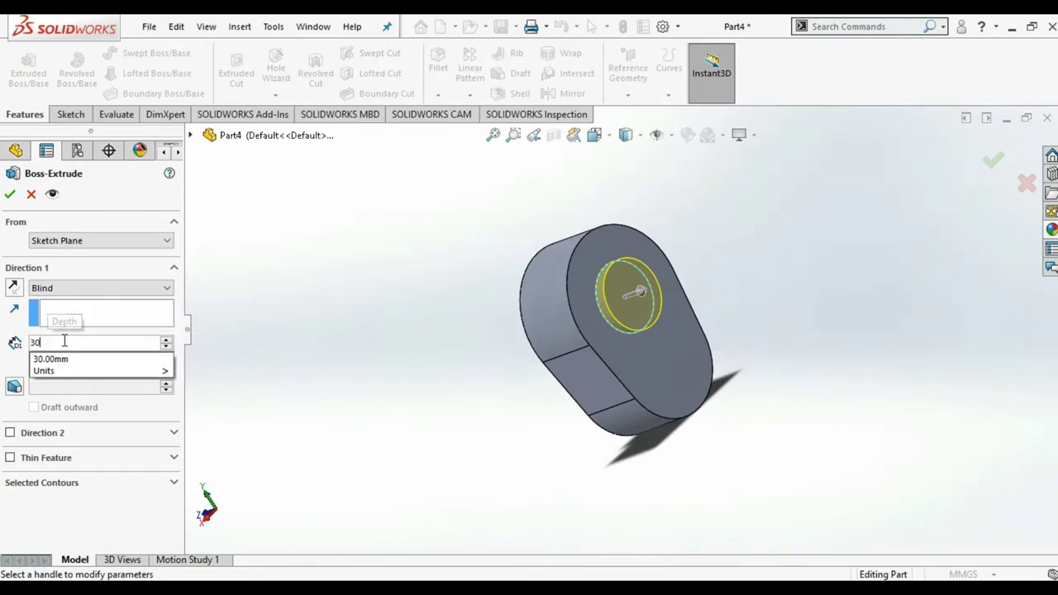
key("Return")
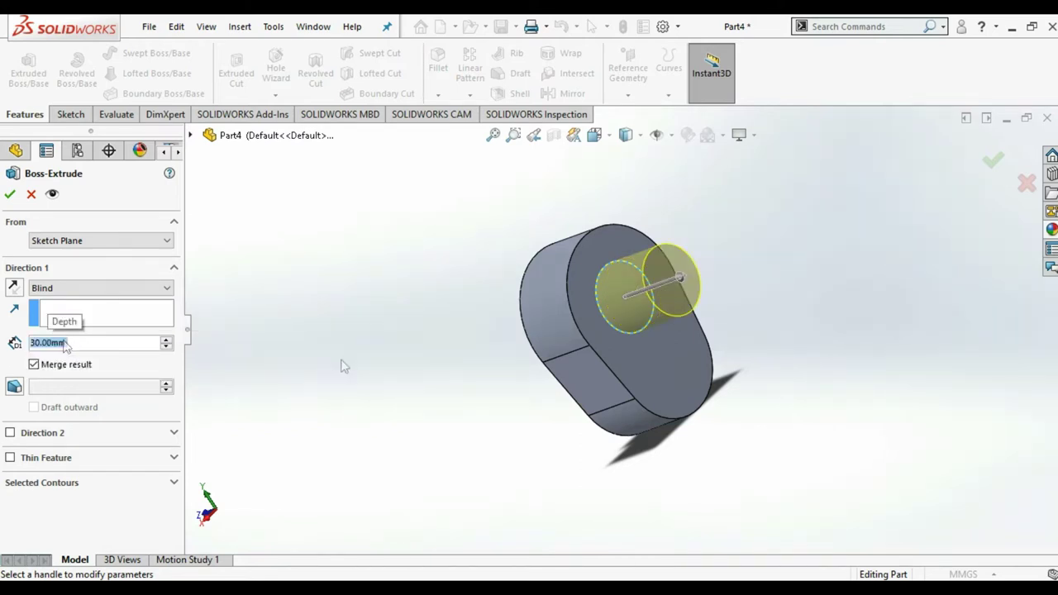
left_click(989, 164)
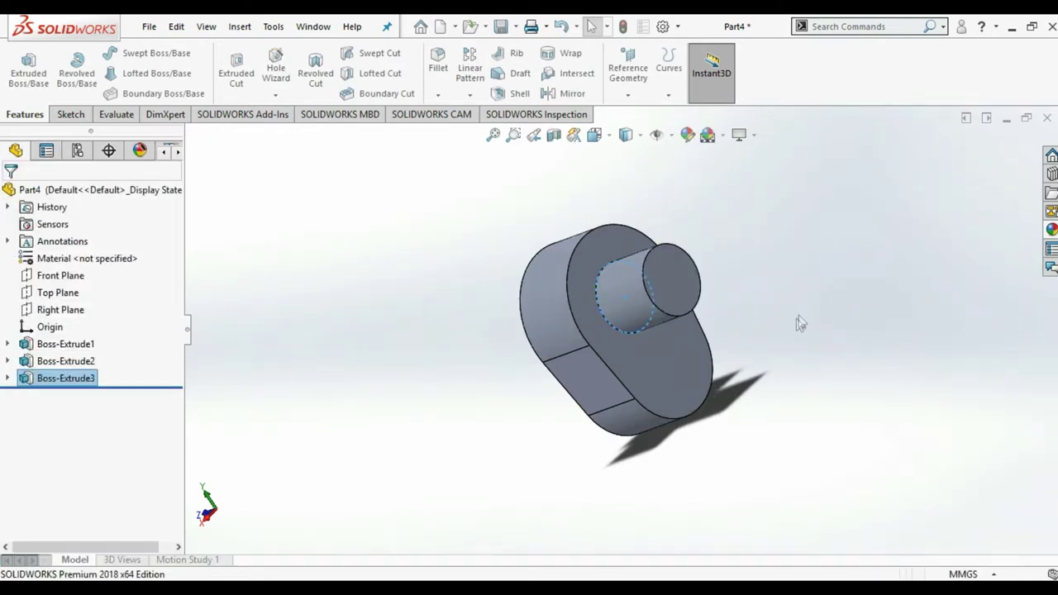
mouse_move(794, 326)
middle_mouse_down()
mouse_move(922, 277)
mouse_move(815, 359)
mouse_move(865, 435)
mouse_move(704, 442)
mouse_move(762, 470)
mouse_move(733, 468)
middle_mouse_up()
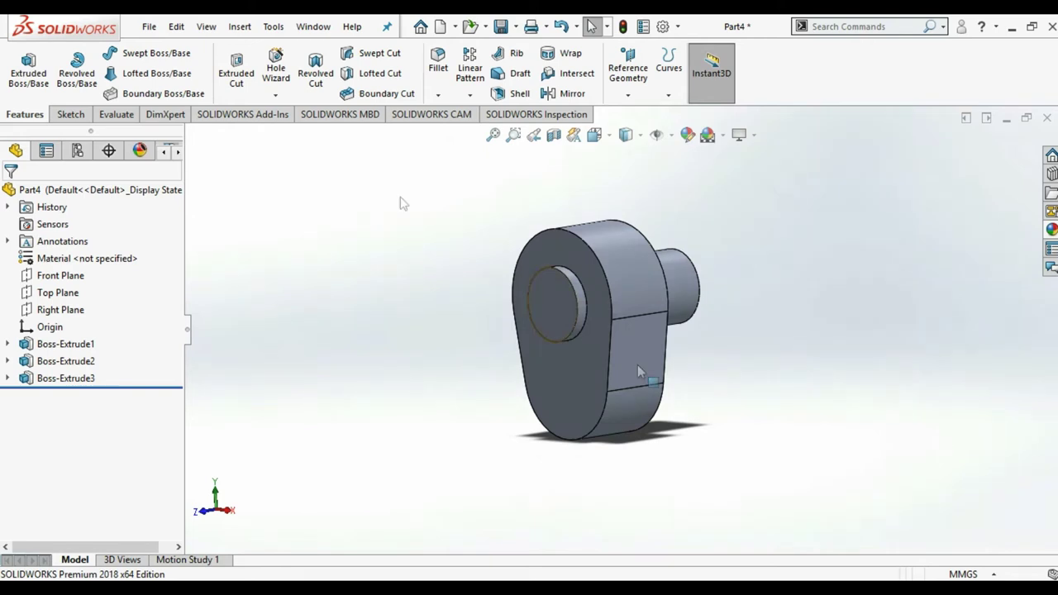
Step: Save the part as CAMM.SLDPRT in the CAM FOLLOWER folder
left_click(148, 27)
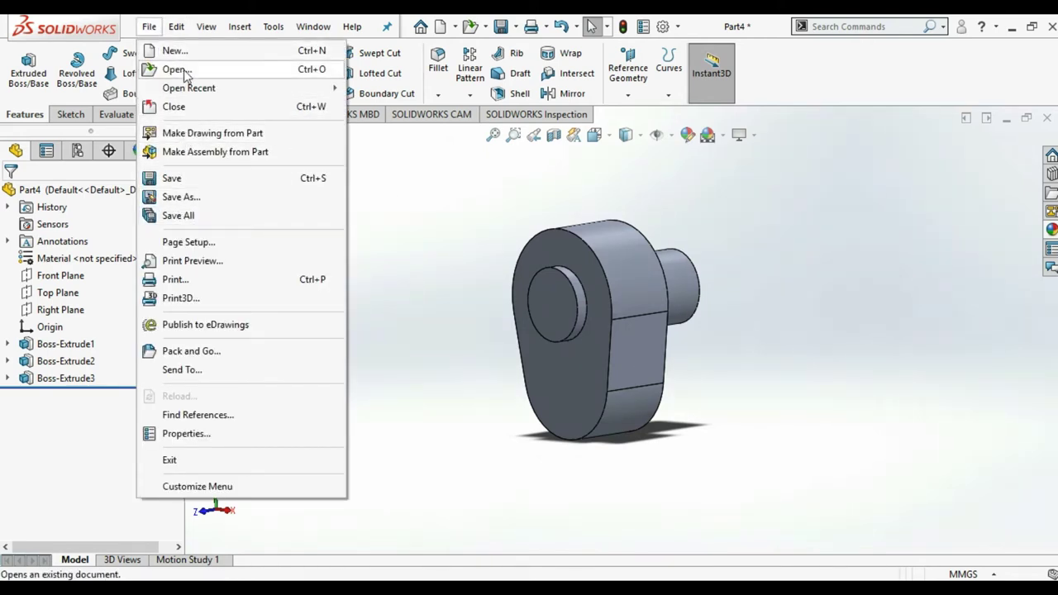
left_click(188, 201)
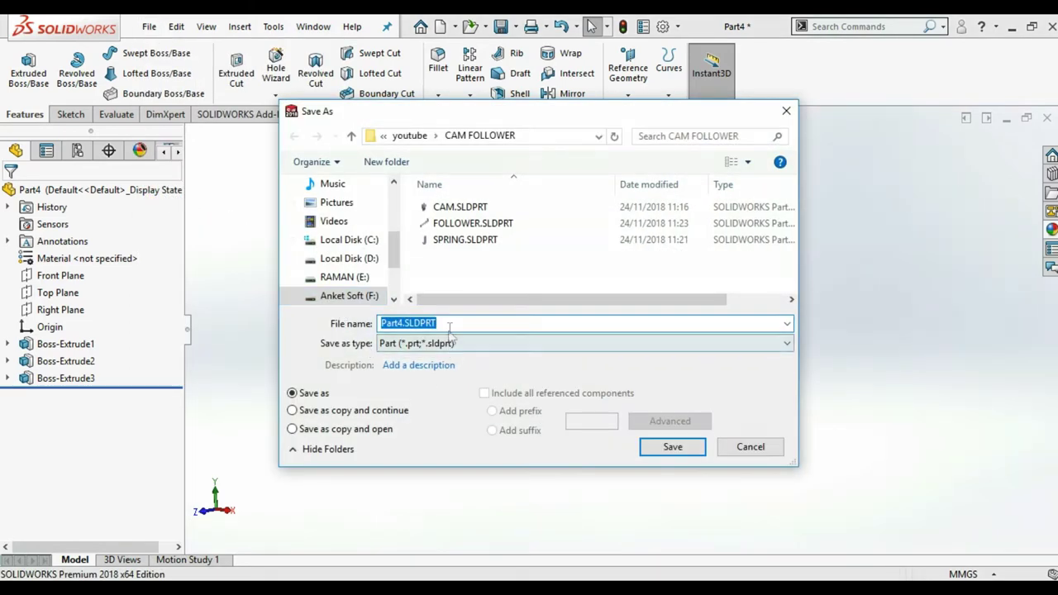
type("CA")
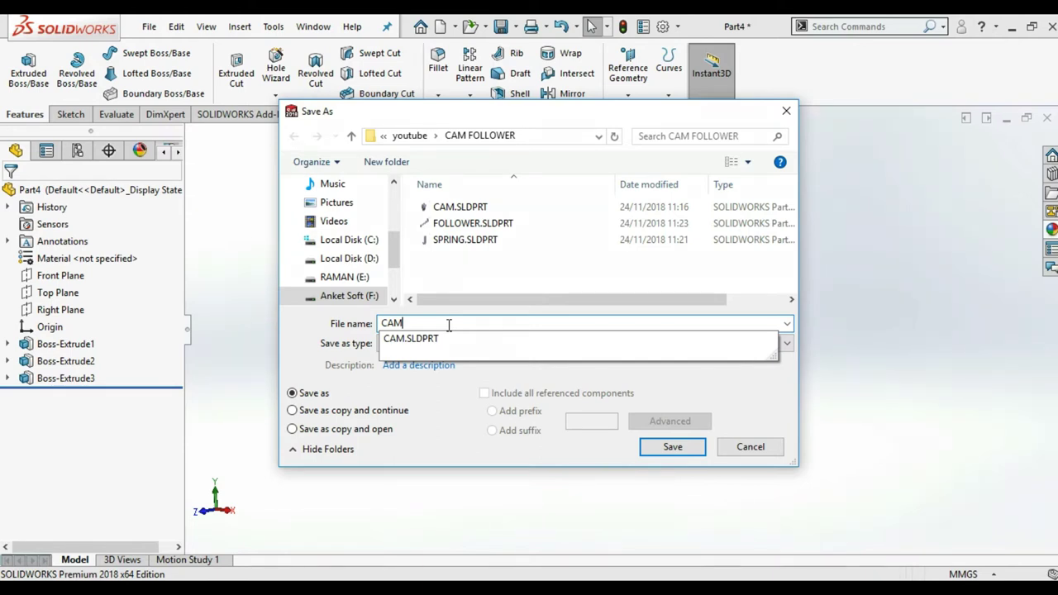
type("M")
left_click(671, 448)
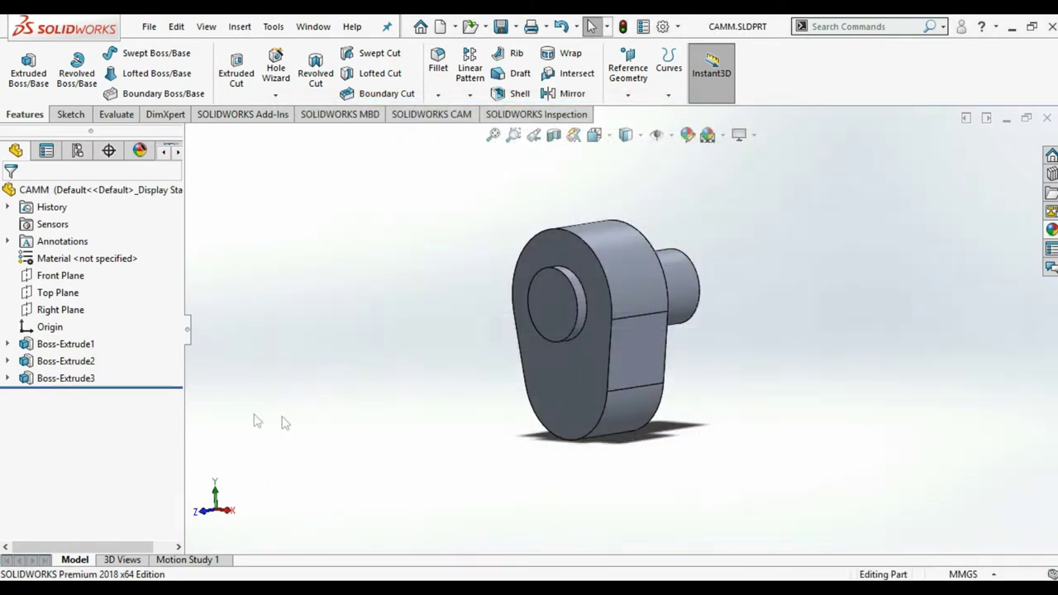
Step: Reopen Save As and dismiss the dialog without changes
left_click(148, 28)
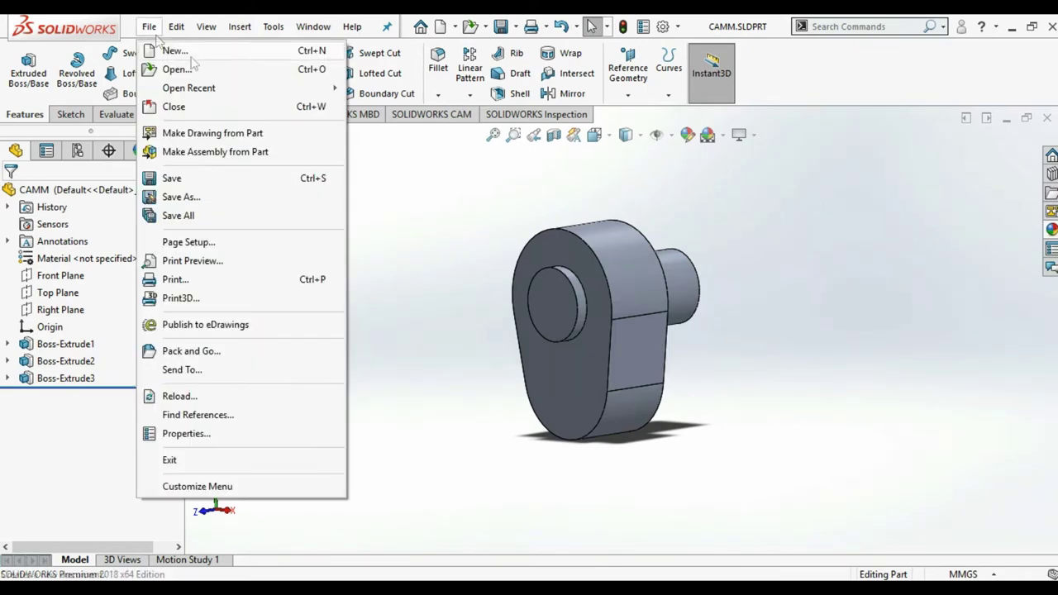
left_click(192, 198)
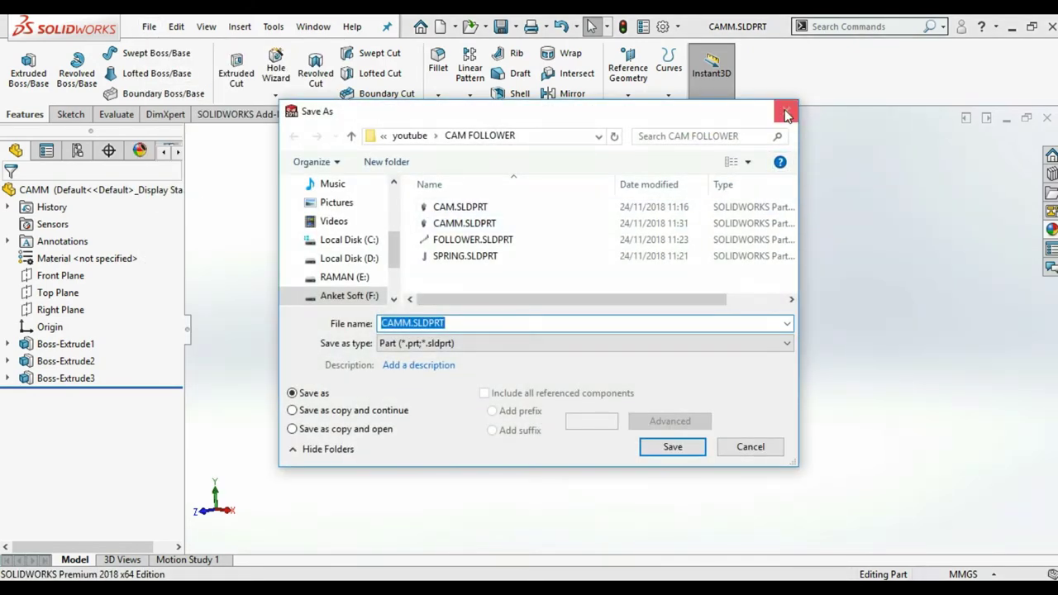
key("Return")
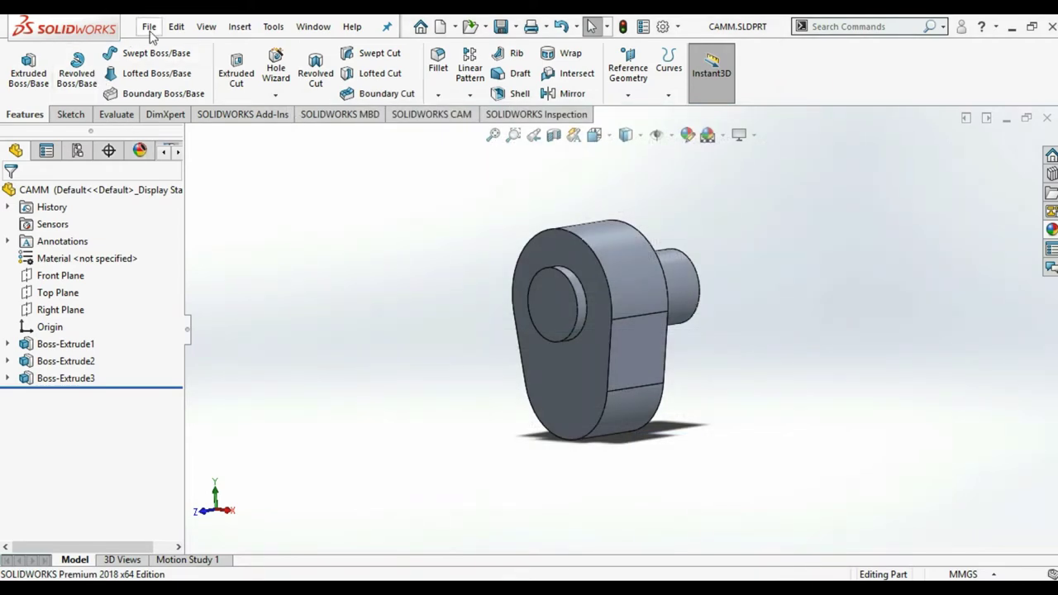
Step: Create a new part and set its units to MMGS (millimetre, gram, second)
left_click(150, 29)
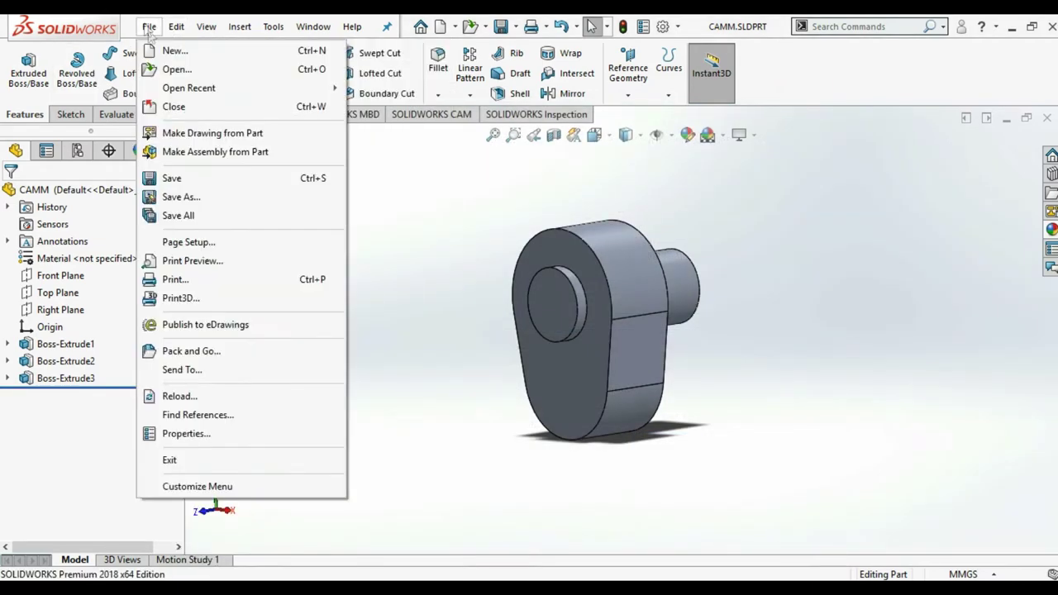
left_click(175, 50)
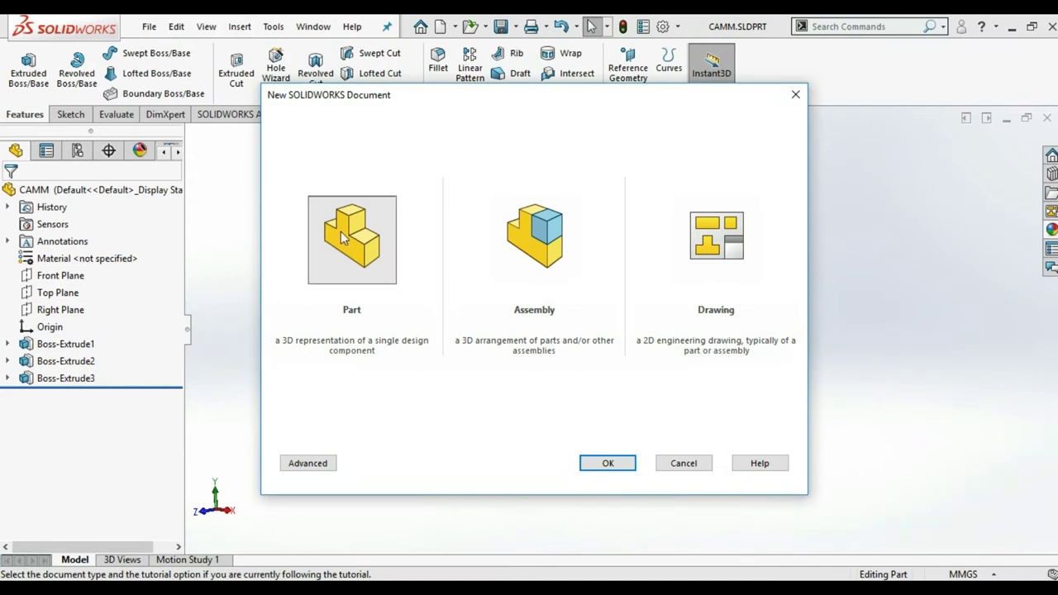
left_click(602, 463)
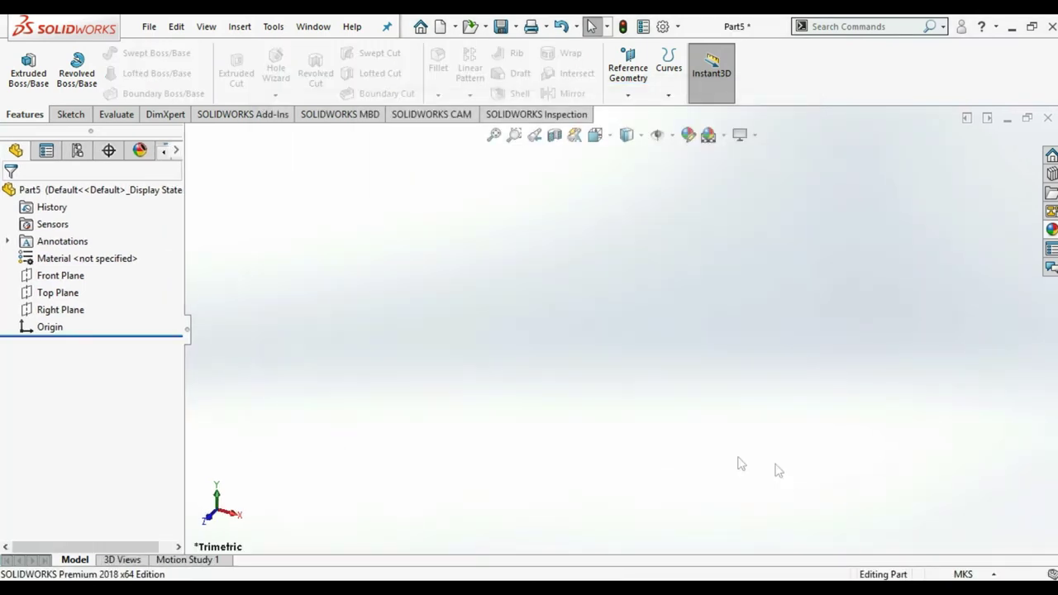
left_click(964, 574)
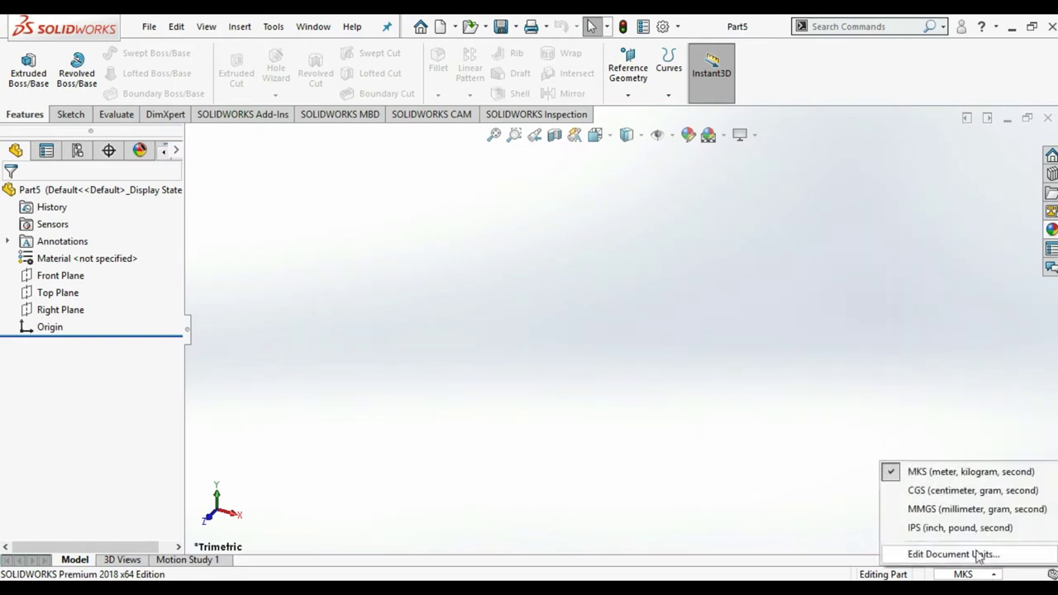
left_click(951, 510)
Step: Sketch a 15 mm diameter circle centred on the origin on the Front Plane, then select Sketch1
left_click(67, 275)
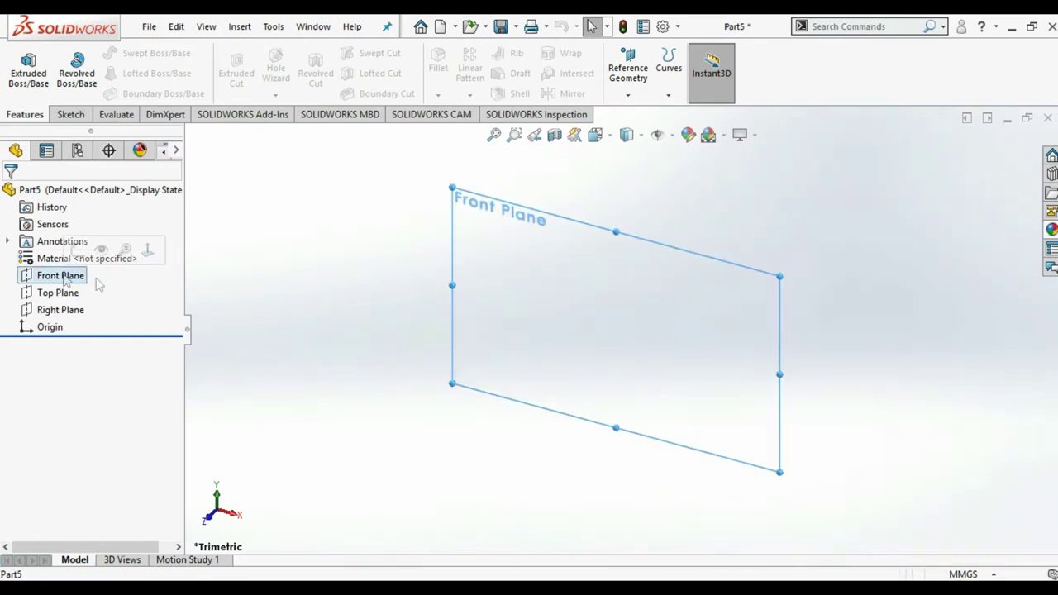
left_click(147, 250)
left_click(70, 114)
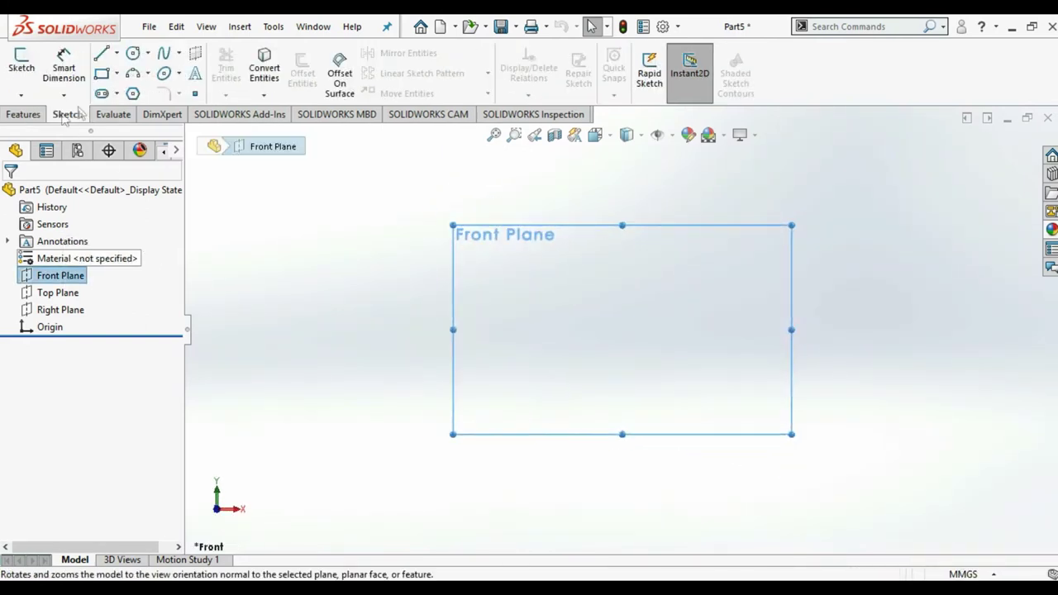
left_click(133, 52)
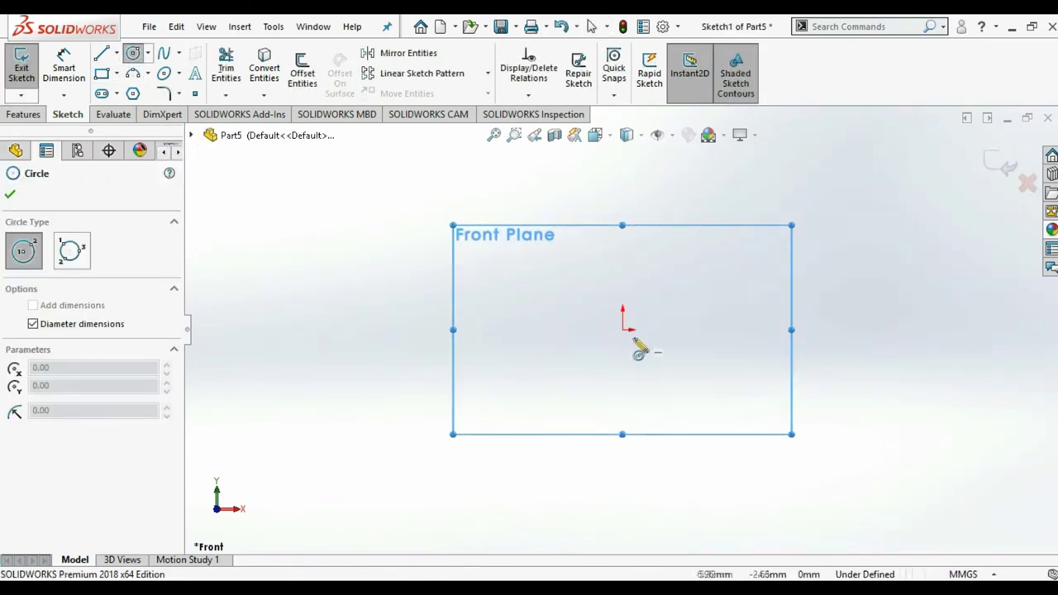
left_click_drag(623, 330, 646, 330)
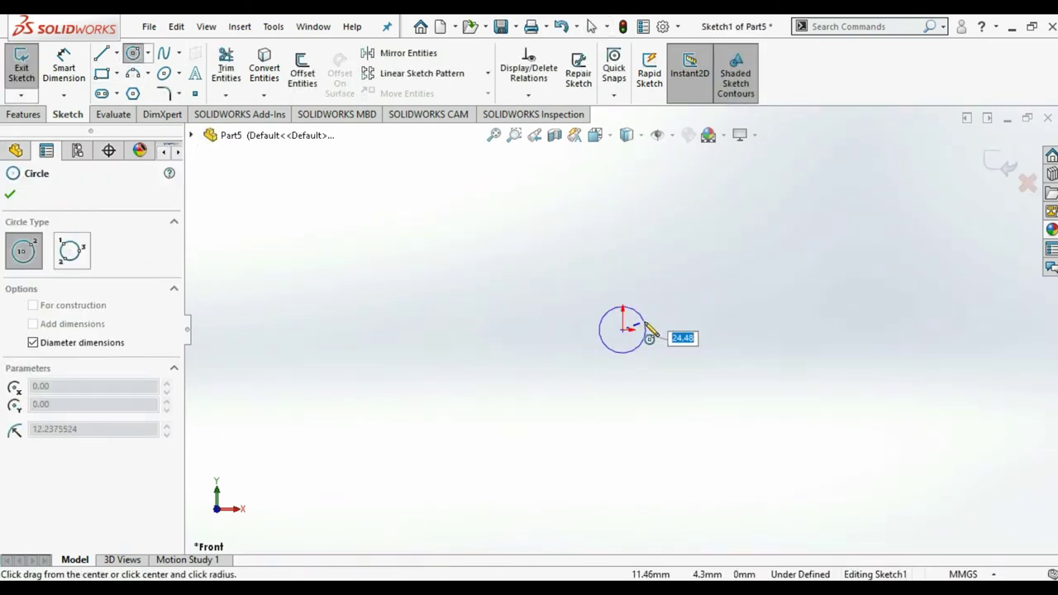
type("15")
key("Return")
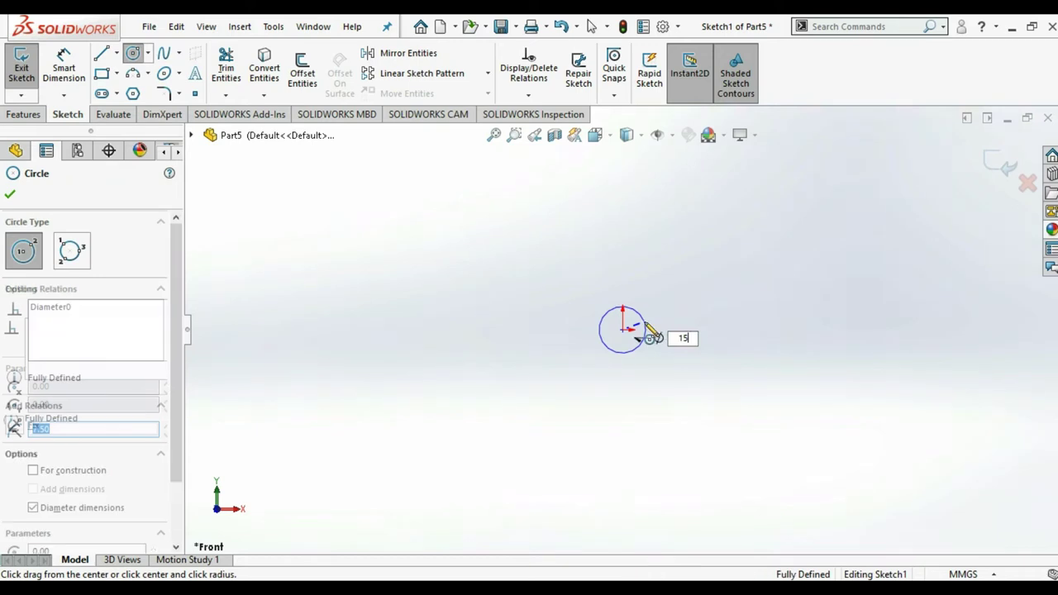
left_click(1005, 166)
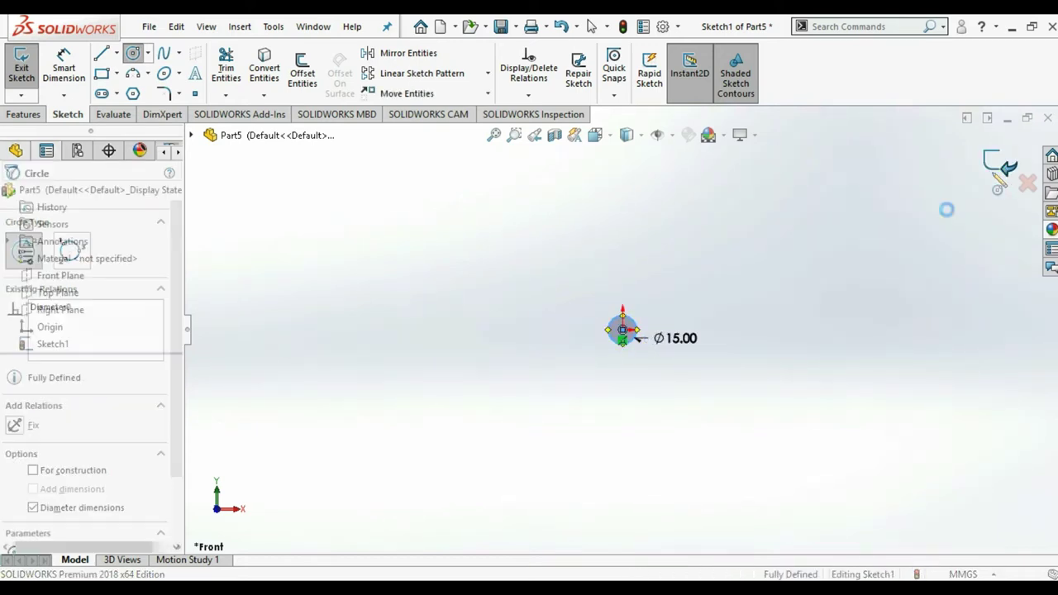
left_click(67, 344)
left_click(28, 118)
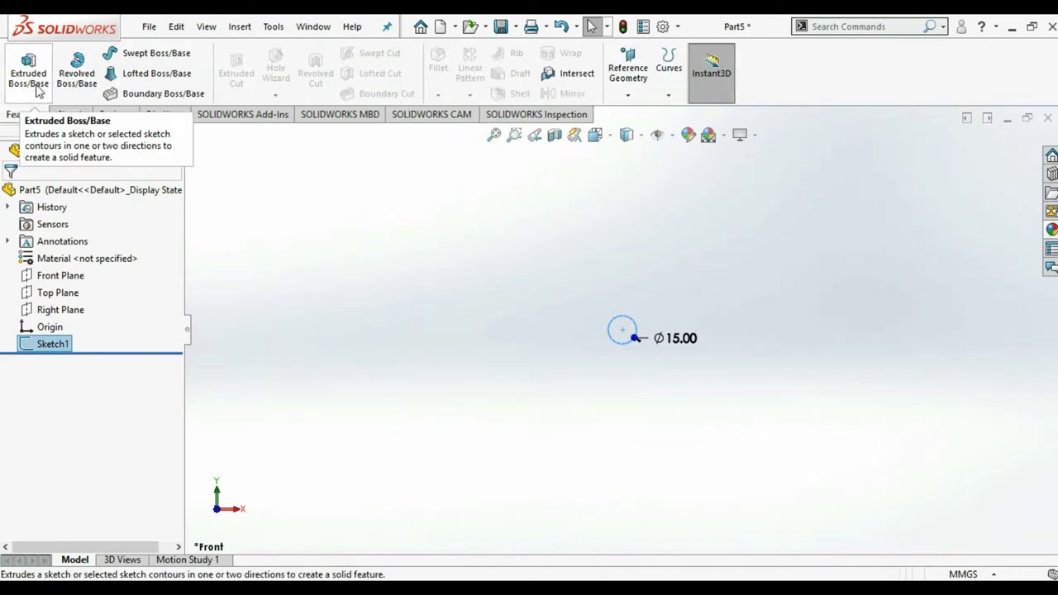
Step: Extrude Sketch1 150 mm into a Ø15 rod
left_click(36, 91)
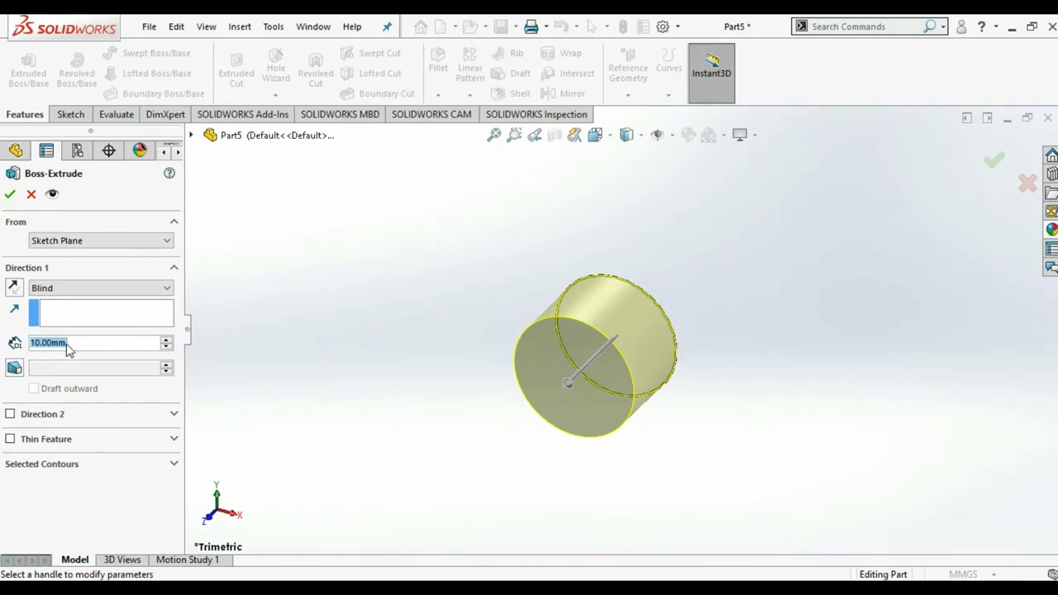
type("150")
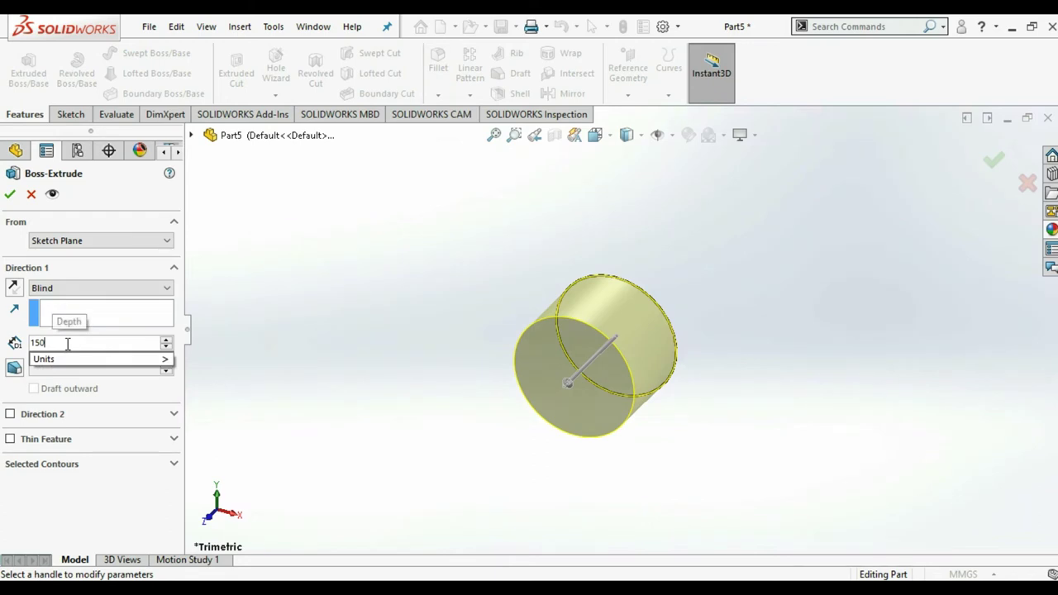
key("Return")
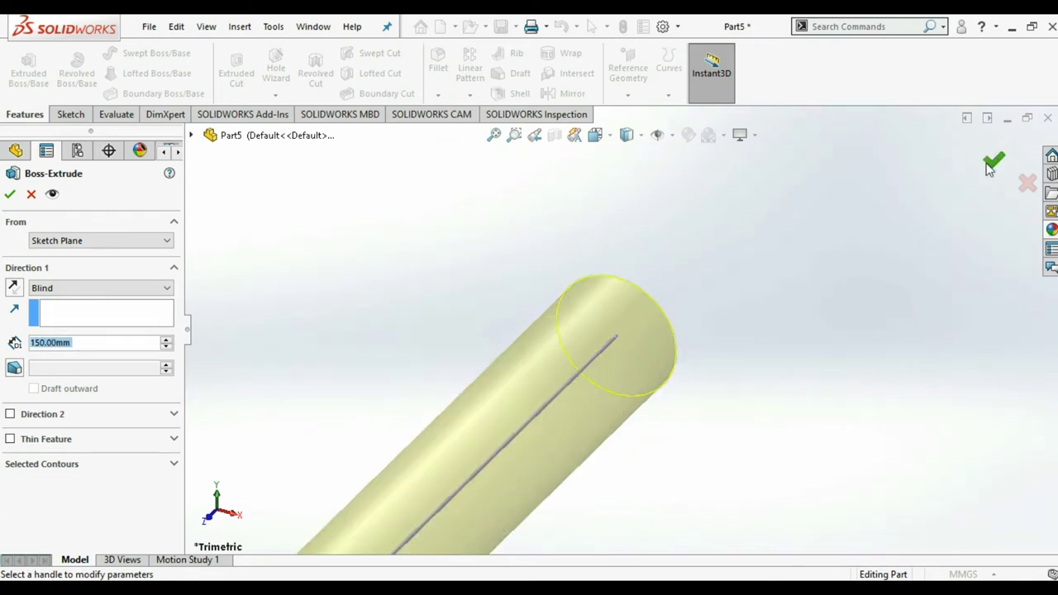
left_click(994, 160)
Step: Select the rod's end face and start a circle sketch on it
scroll(648, 435, "up", 5)
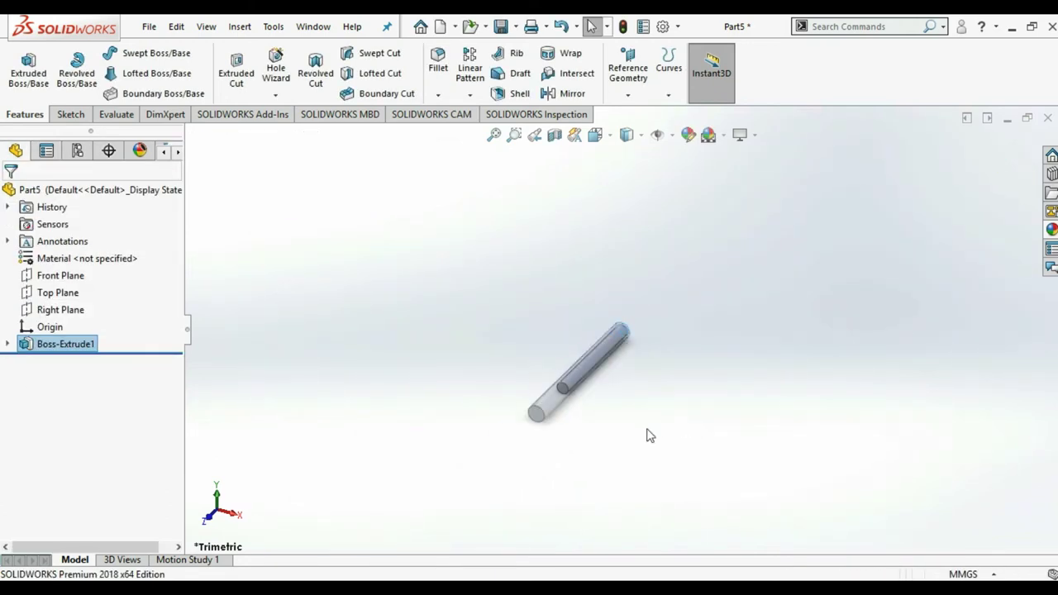
middle_click_drag(586, 418, 541, 468)
scroll(604, 364, "down", 3)
scroll(604, 364, "down", 3)
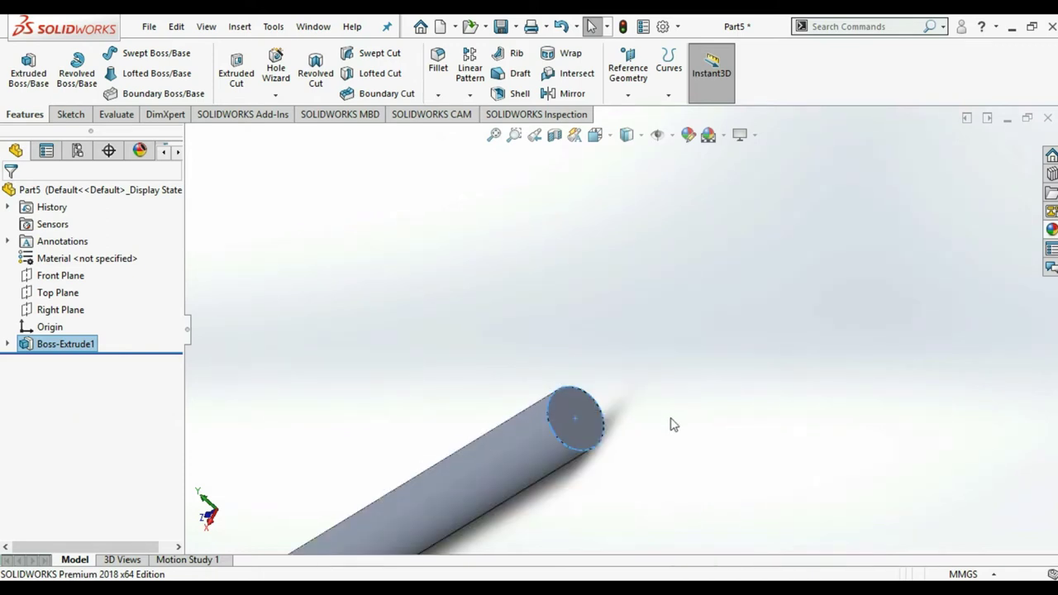
left_click(594, 429)
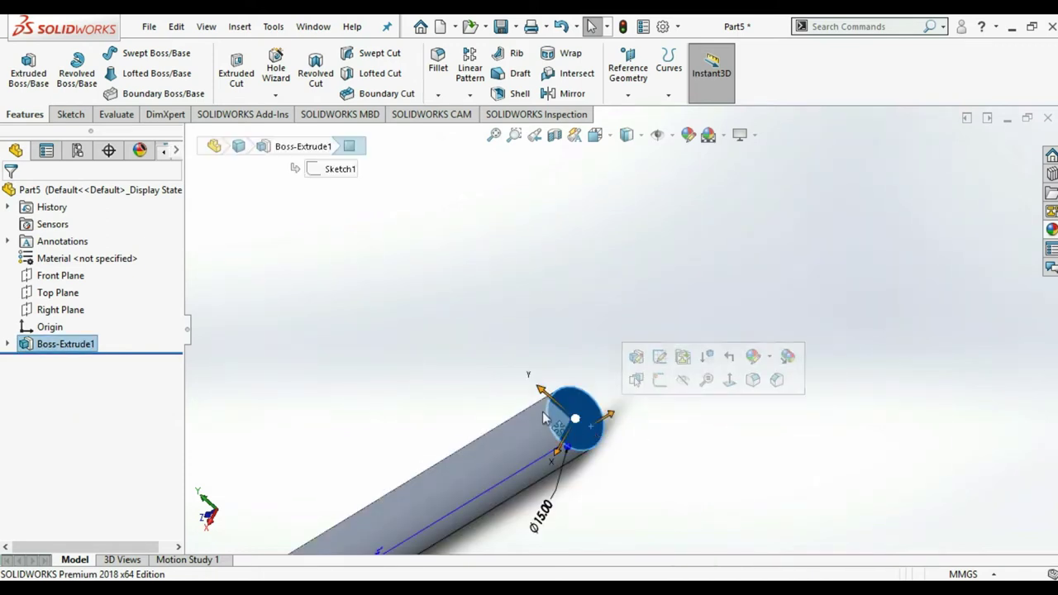
left_click(71, 114)
left_click(133, 53)
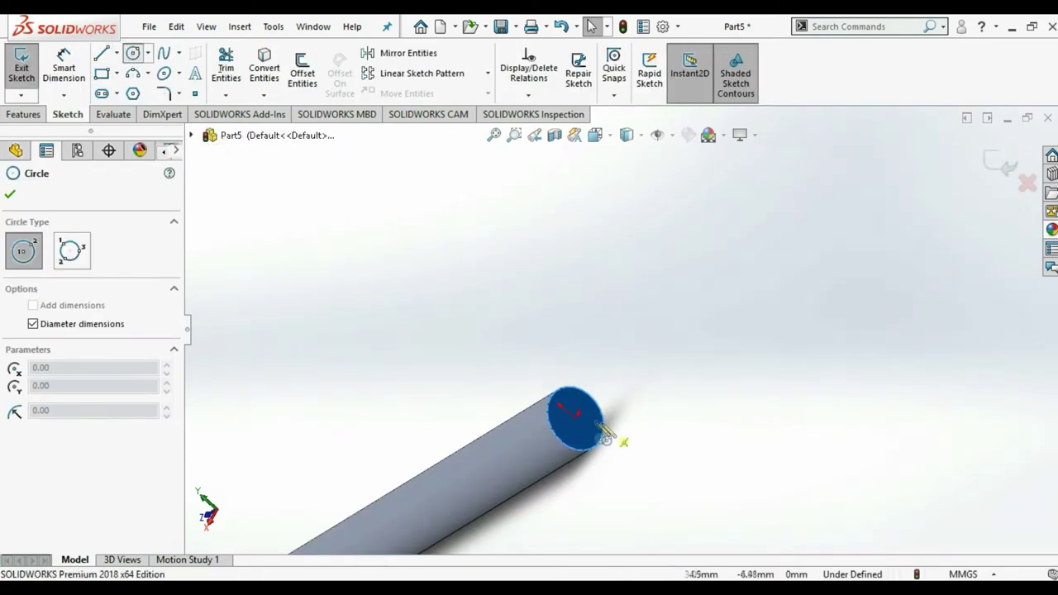
Step: Draw a 30 mm diameter circle centred on the rod's end face
left_click(577, 416)
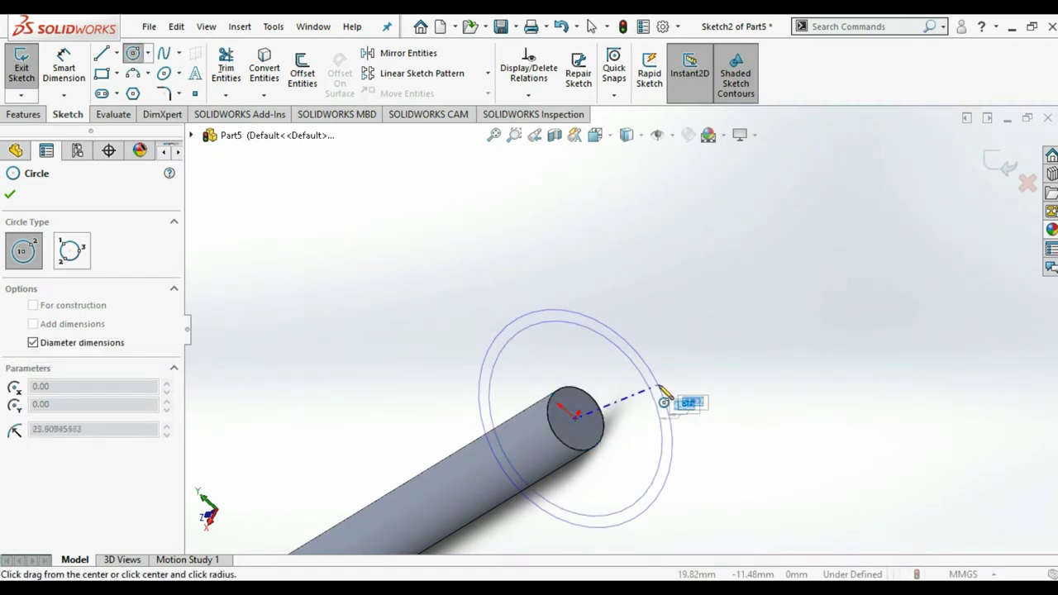
type("30")
key("Return")
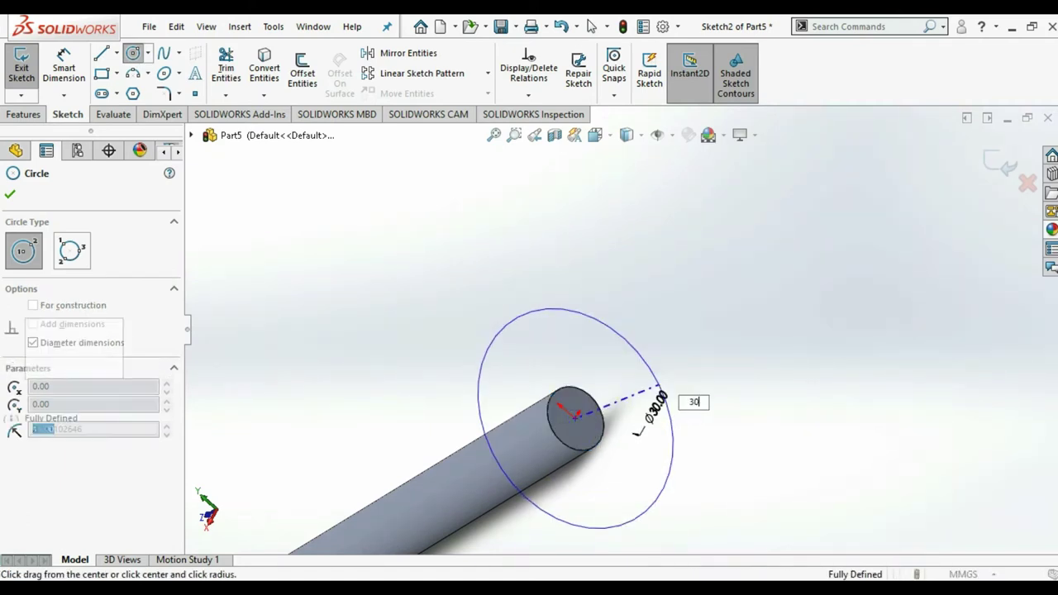
left_click(1001, 166)
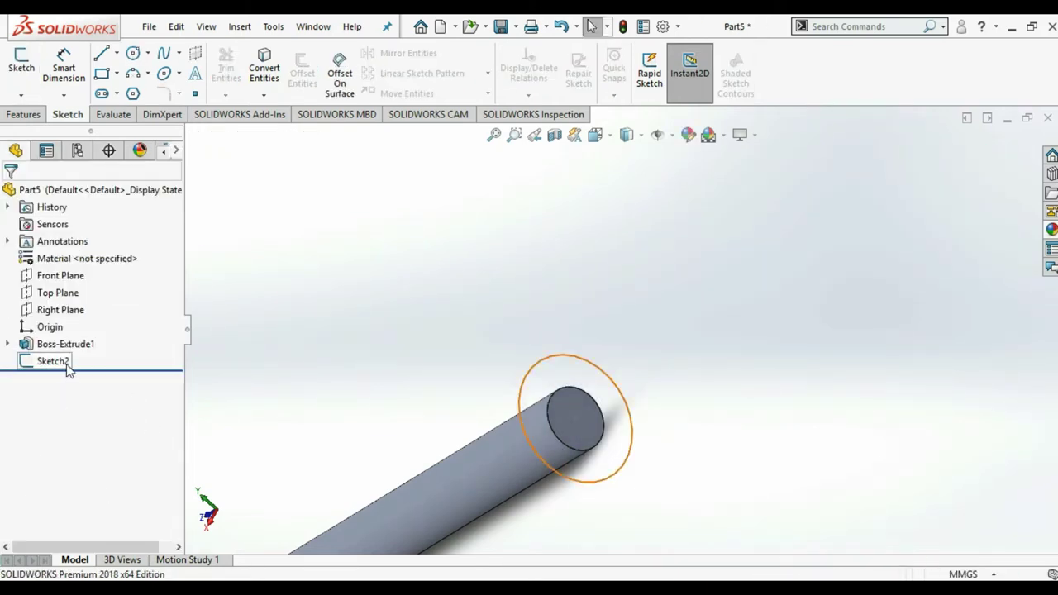
Step: Extrude the Ø30 circle 5 mm to form the collar disc
left_click(62, 363)
left_click(25, 112)
left_click(28, 71)
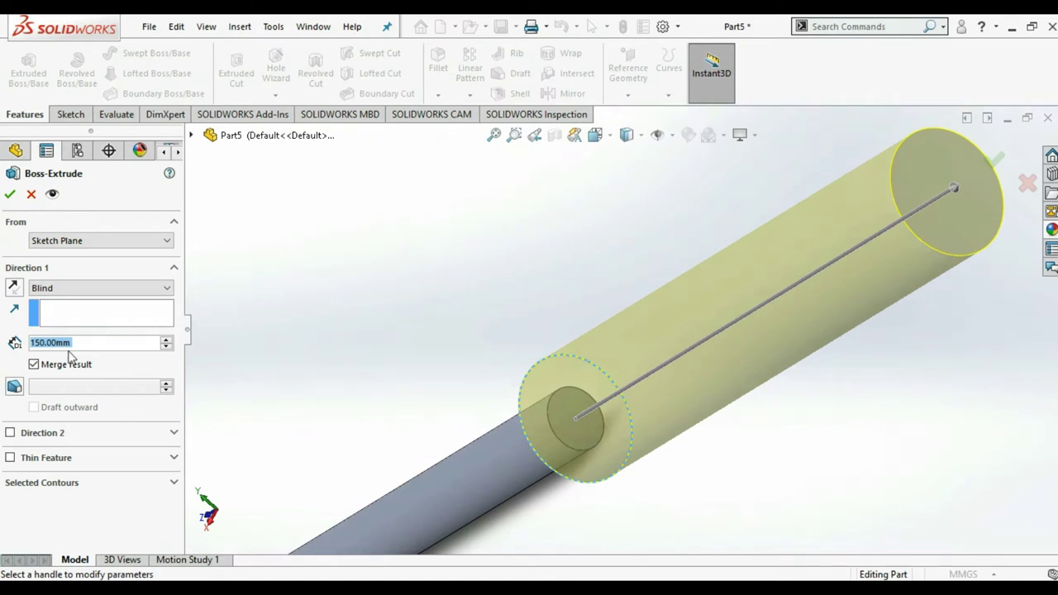
type("5")
key("Return")
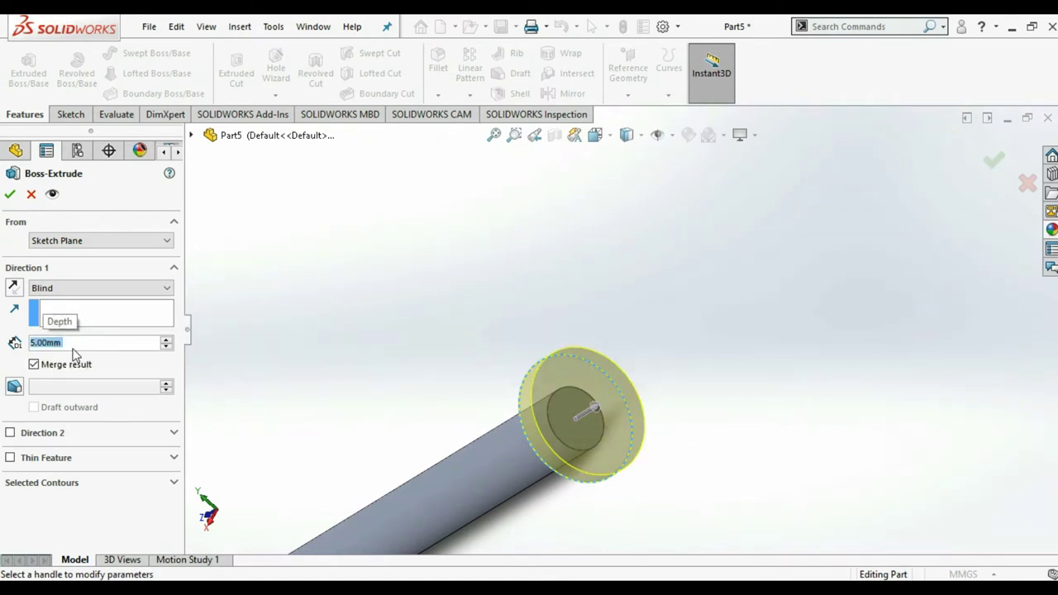
left_click(995, 162)
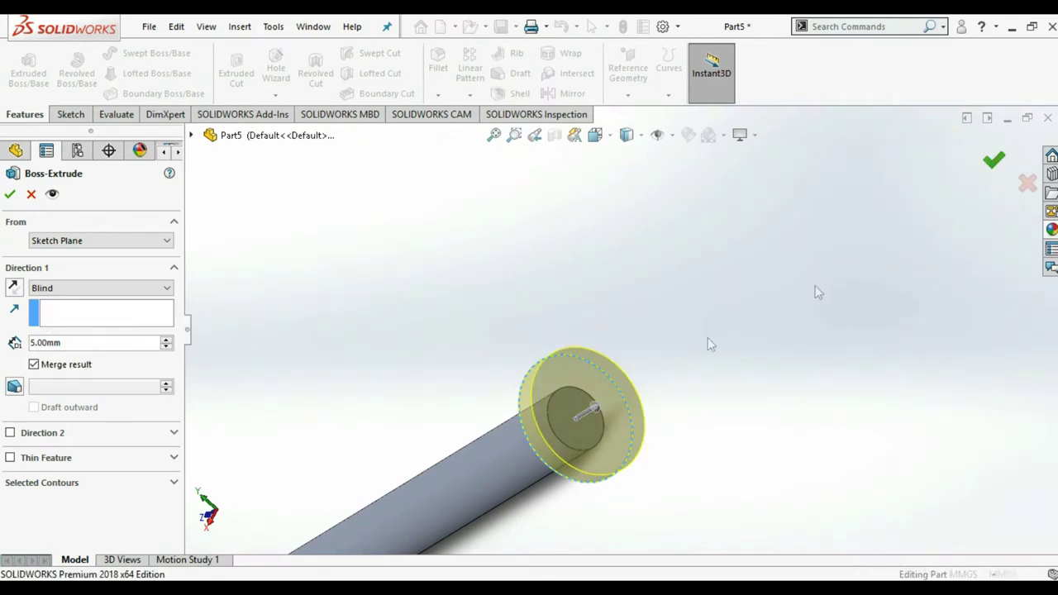
left_click(587, 438)
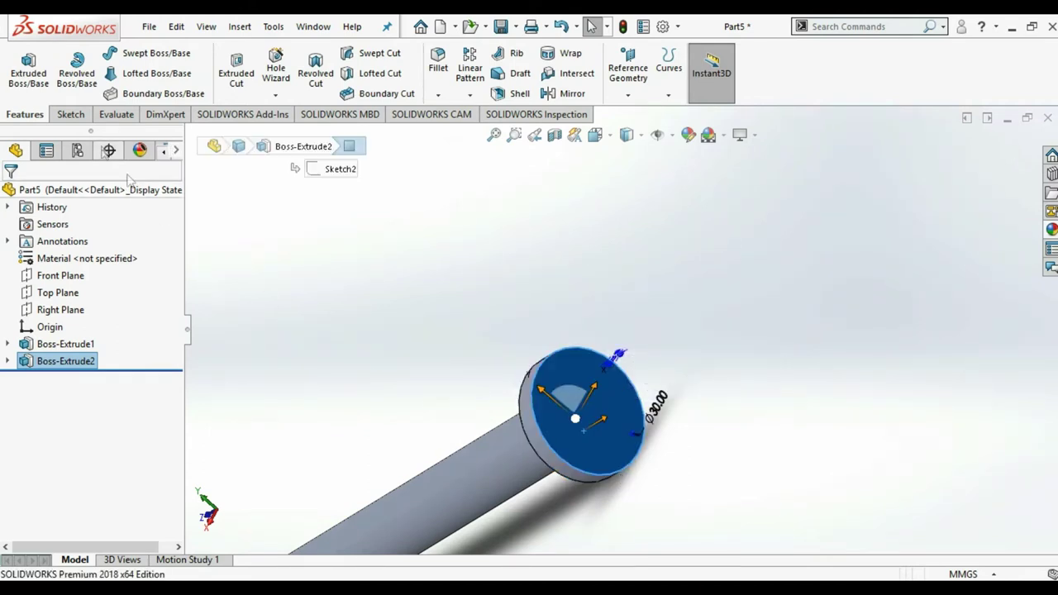
Step: Sketch a 20 mm diameter circle at the origin on the collar's end face
left_click(71, 114)
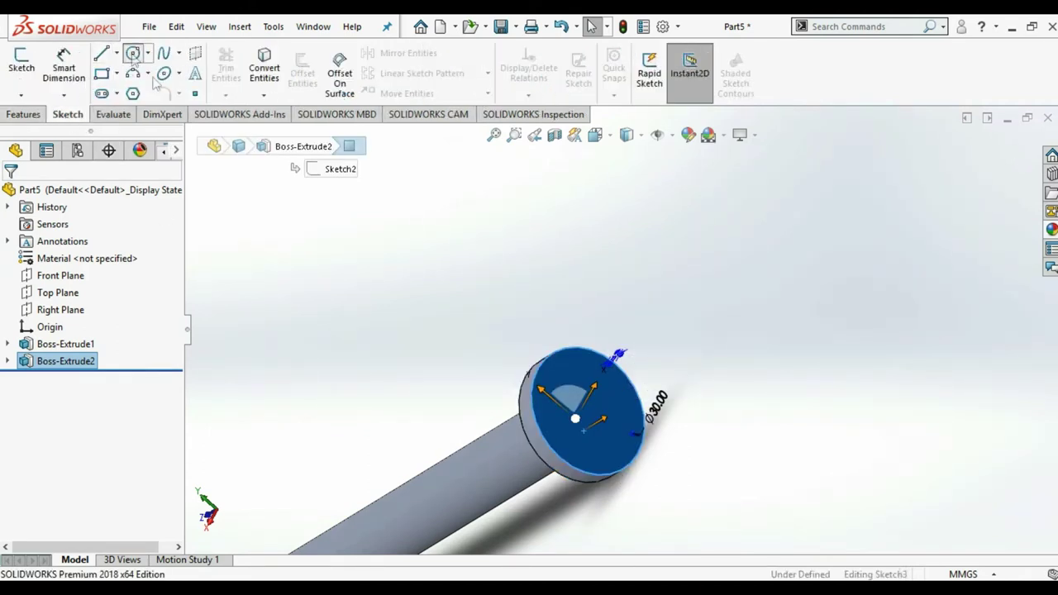
left_click(132, 53)
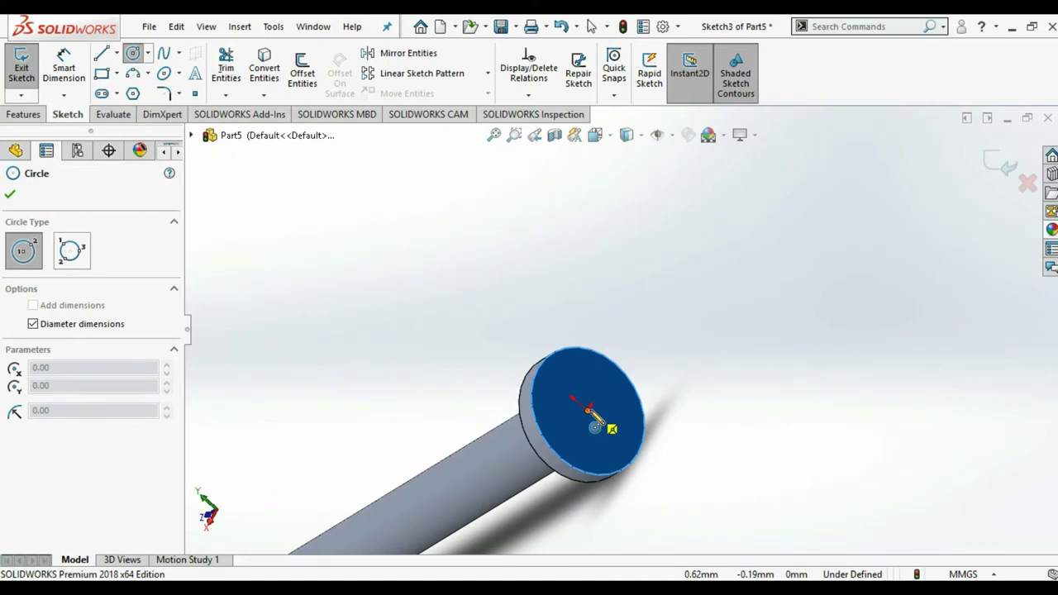
left_click(589, 406)
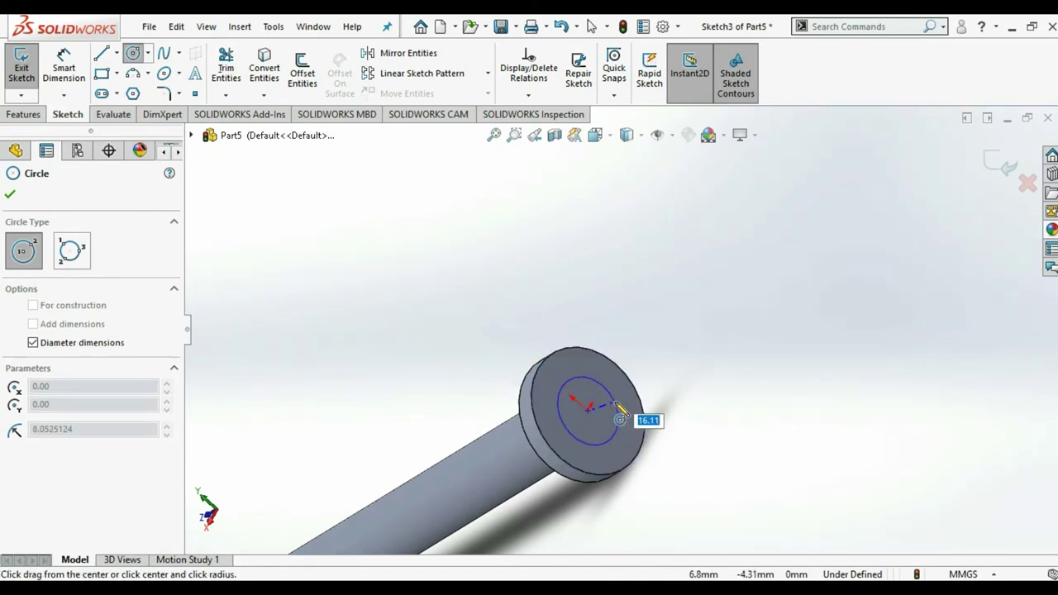
type("2")
key("Return")
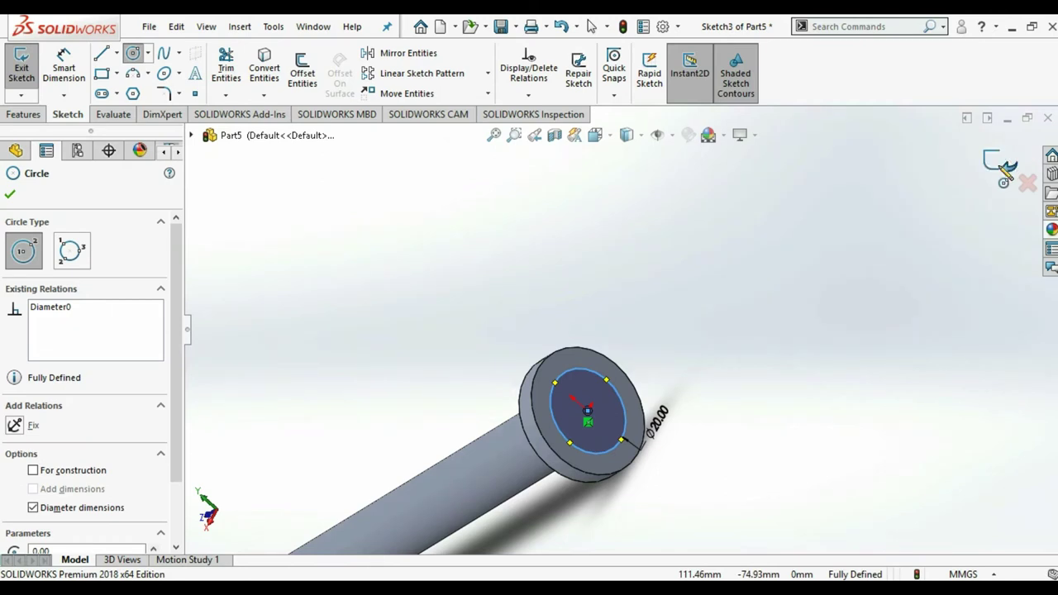
left_click(1002, 165)
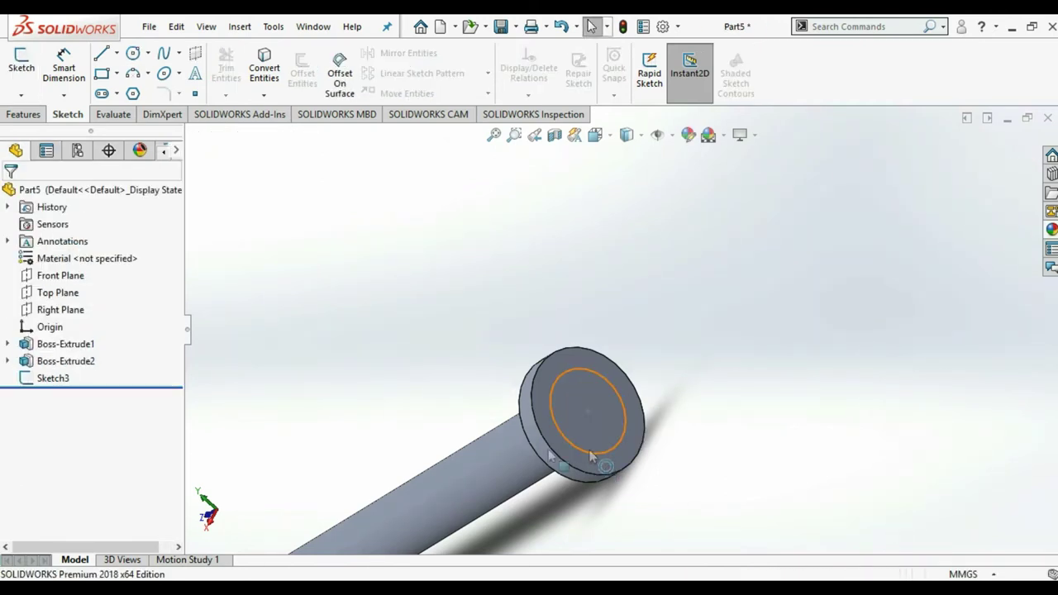
Step: Extrude the Ø20 circle 5 mm out from the collar face
left_click(25, 114)
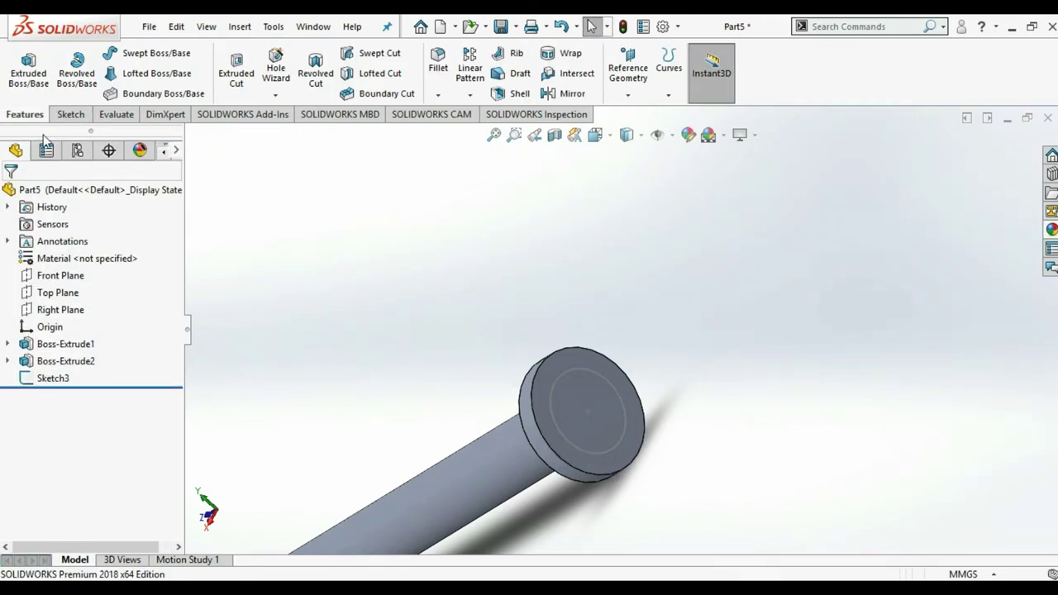
left_click(28, 66)
left_click(589, 467)
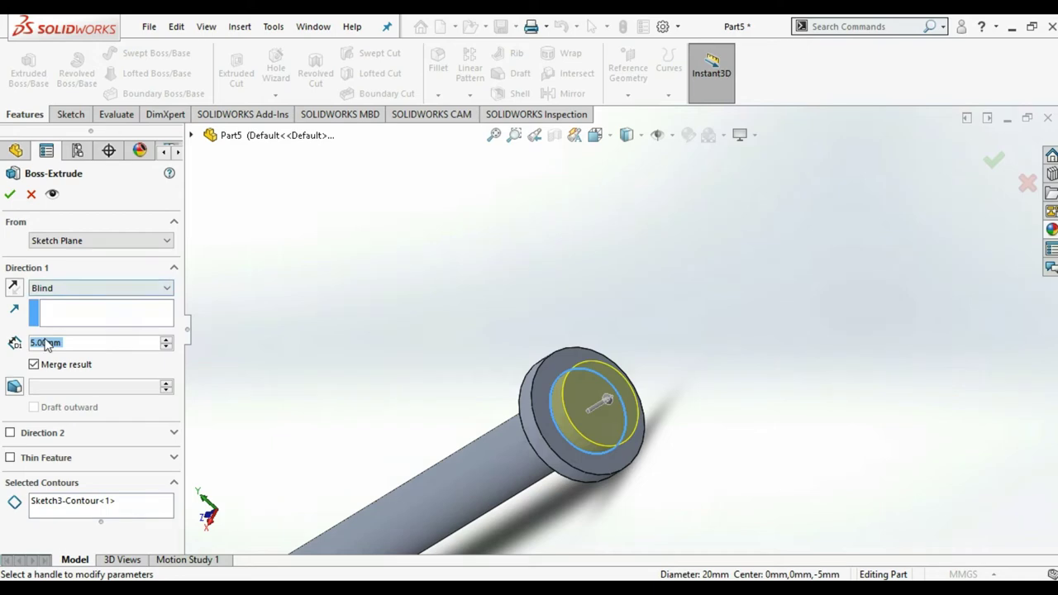
left_click(994, 161)
scroll(754, 368, "up", 3)
scroll(728, 414, "up", 3)
mouse_move(692, 435)
middle_mouse_down()
mouse_move(709, 437)
mouse_move(766, 404)
mouse_move(746, 469)
mouse_move(708, 482)
middle_mouse_up()
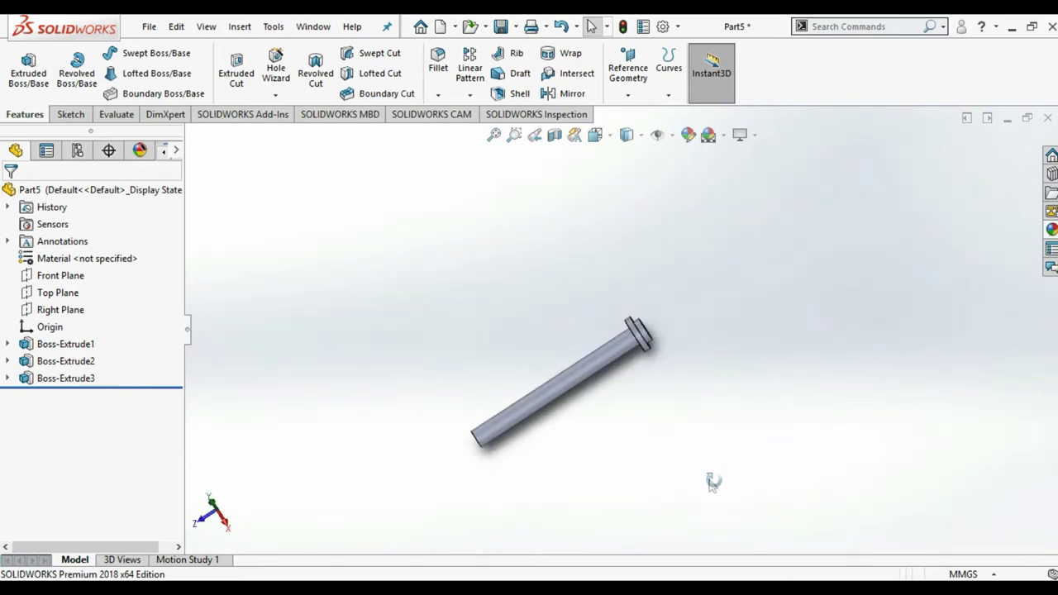
left_click(150, 28)
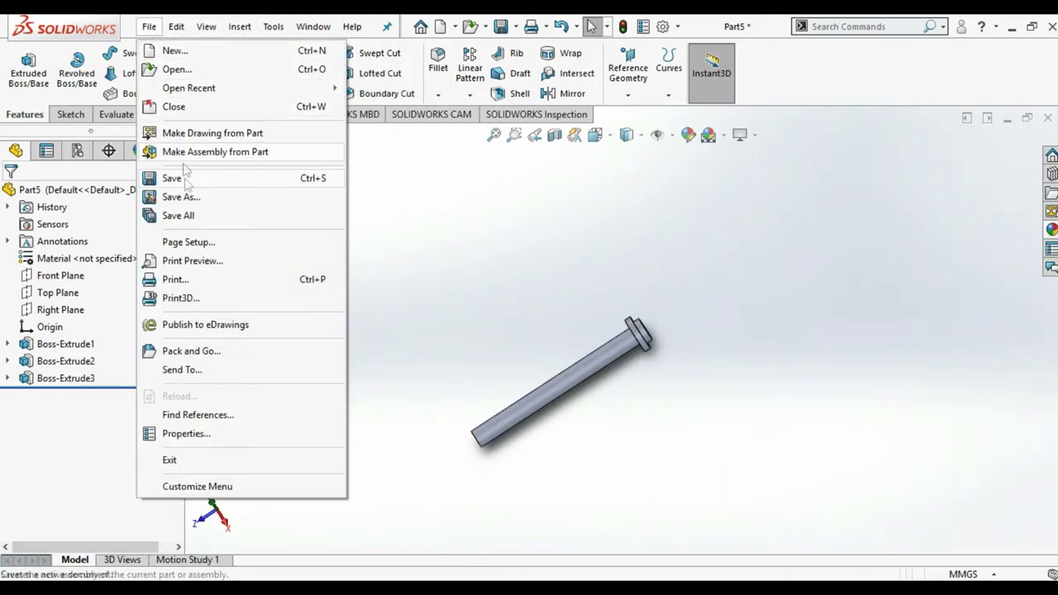
Step: Save the part as FOLLOWERR in the CAM FOLLOWER folder
left_click(187, 198)
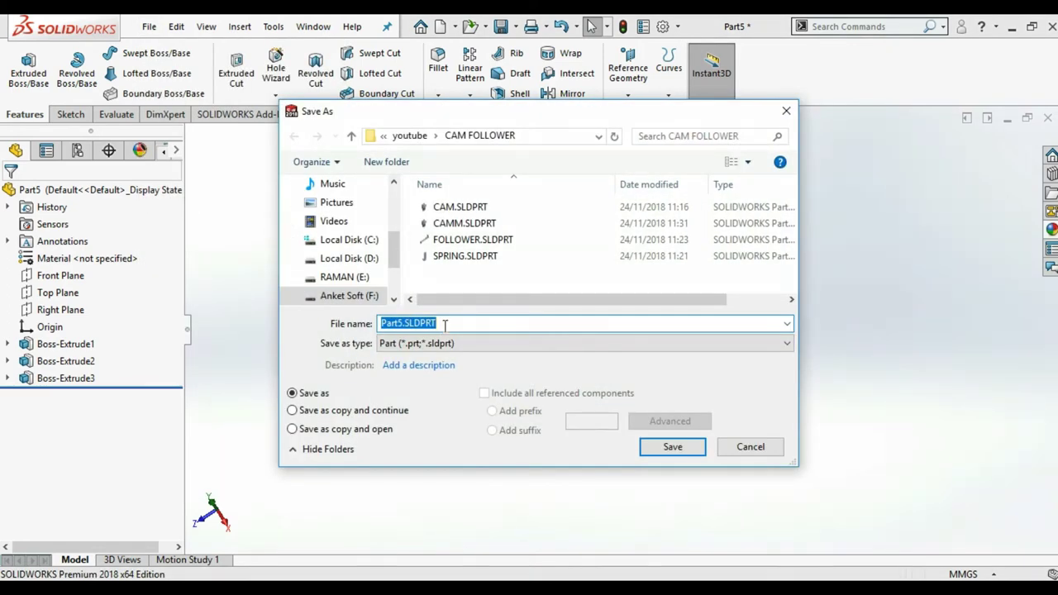
type("FOL")
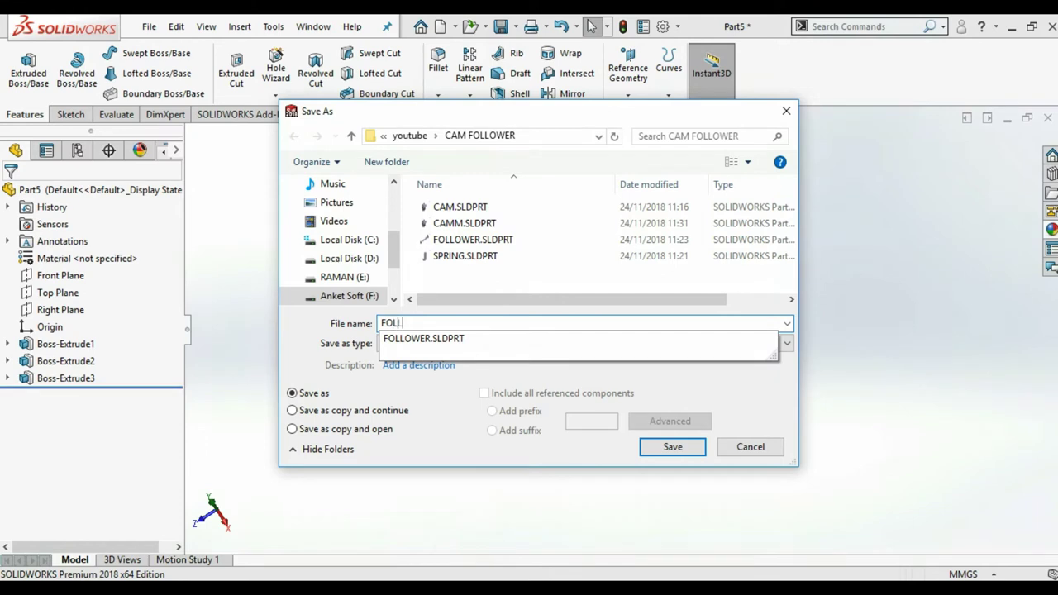
type("RR")
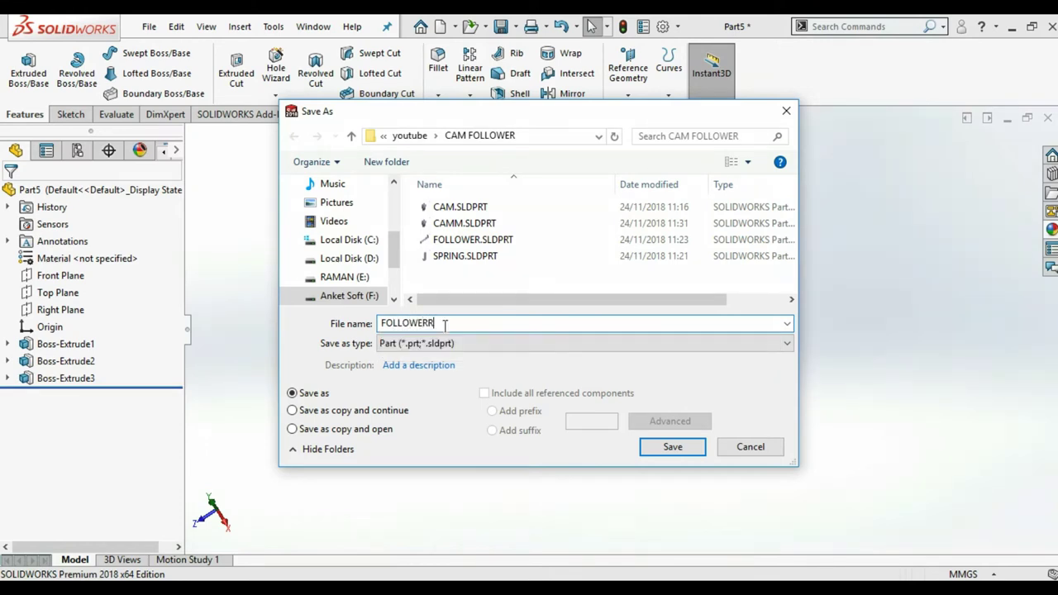
left_click(696, 450)
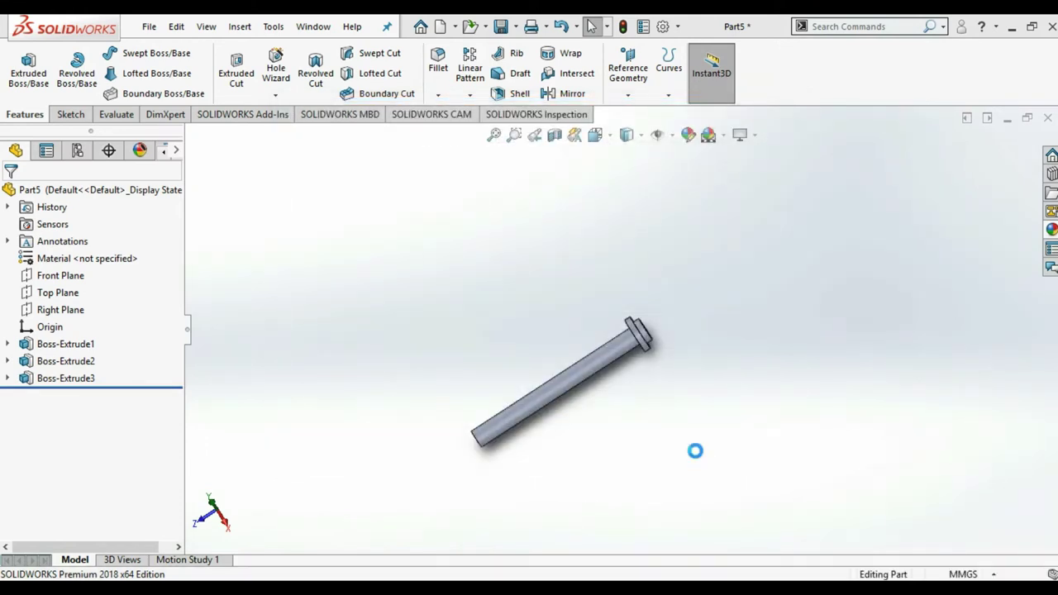
middle_click_drag(697, 458, 645, 465)
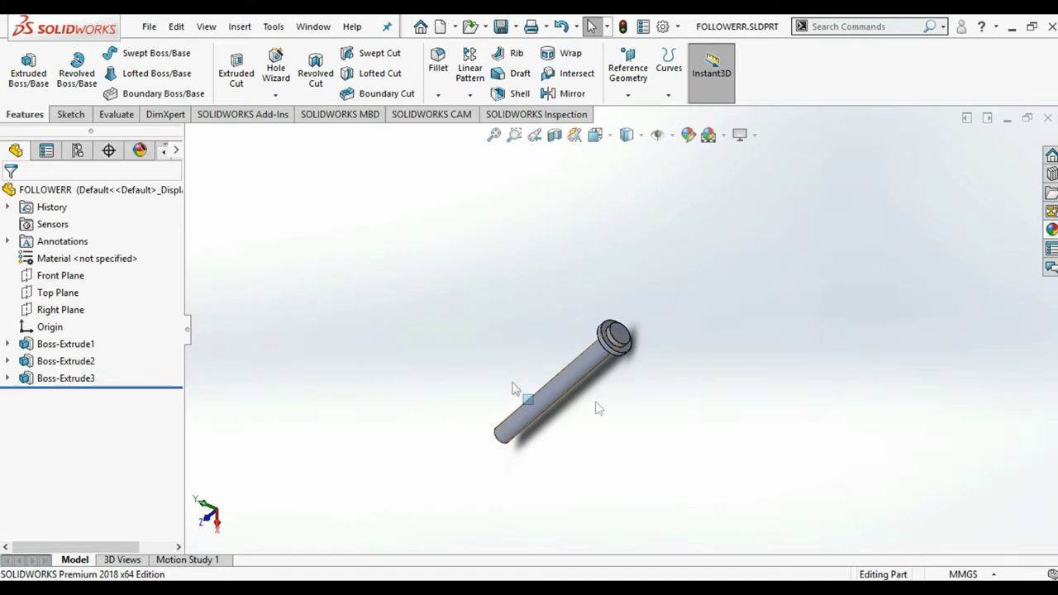
left_click(147, 28)
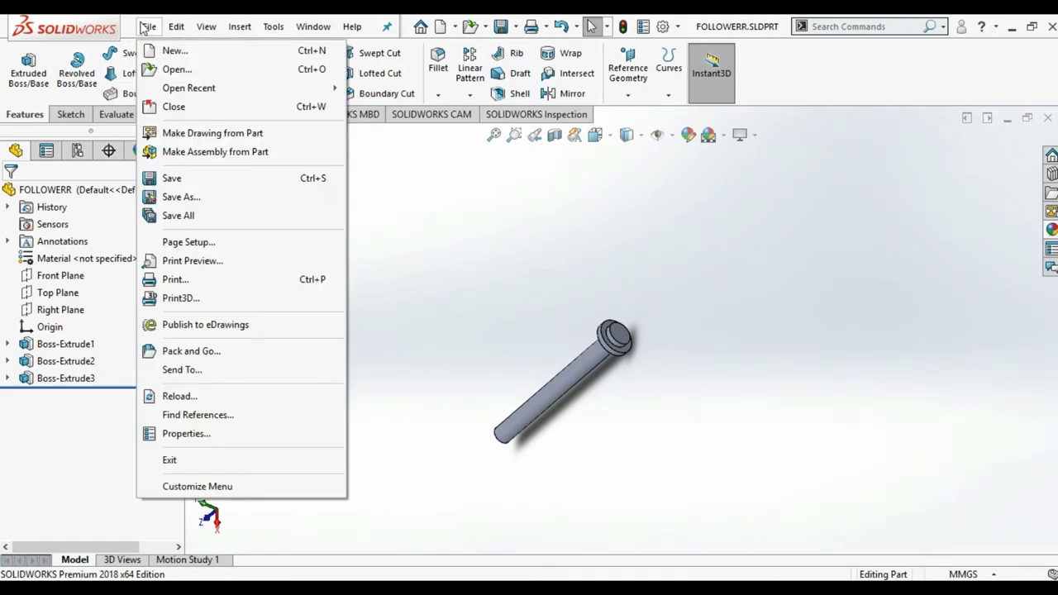
Step: Create a new MMGS part and start a line sketch facing its Front Plane
left_click(168, 49)
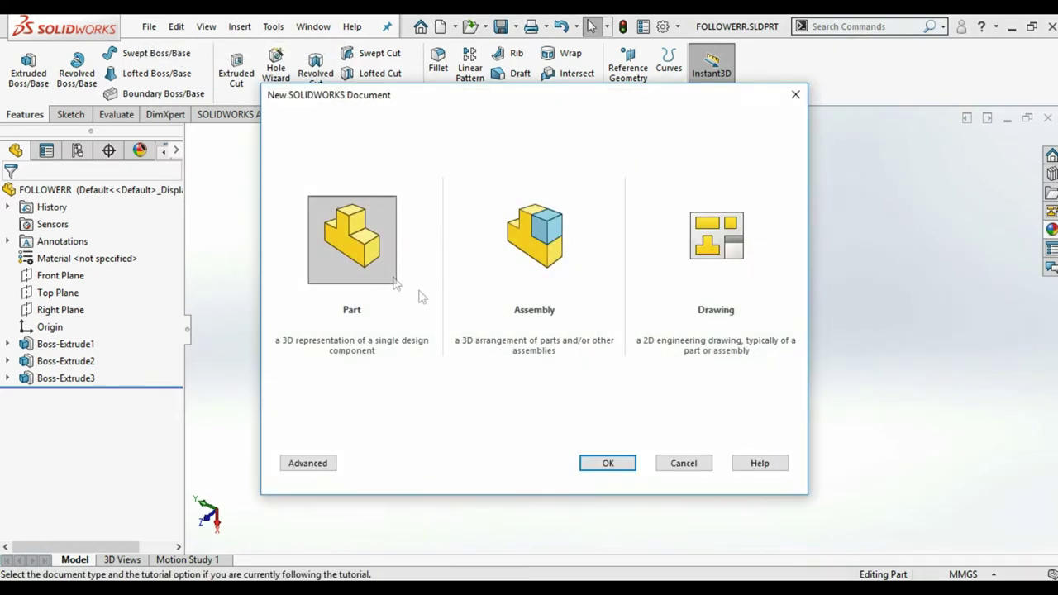
left_click(606, 465)
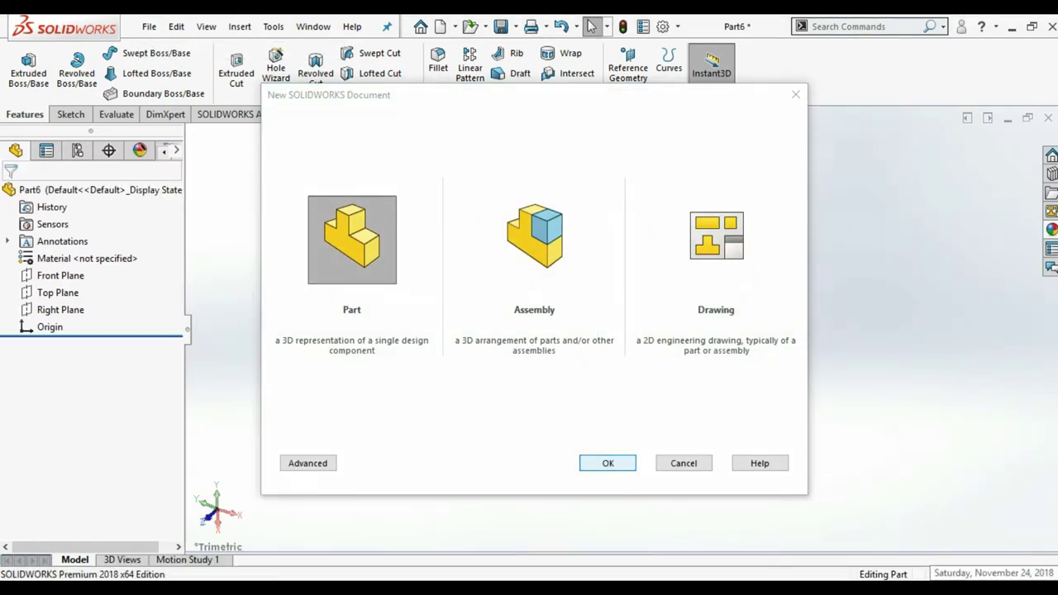
left_click(982, 577)
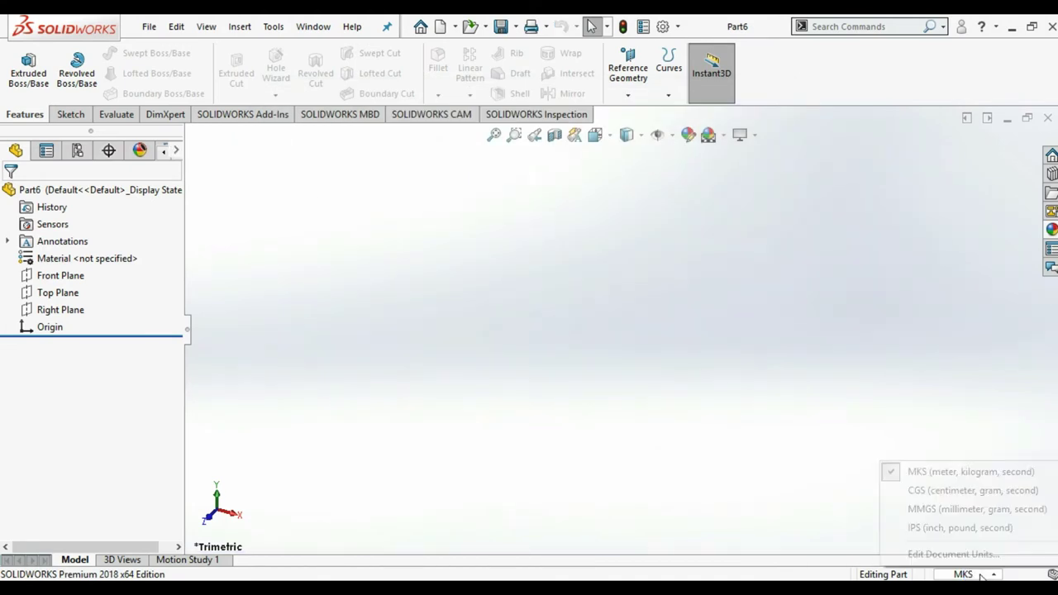
left_click(973, 514)
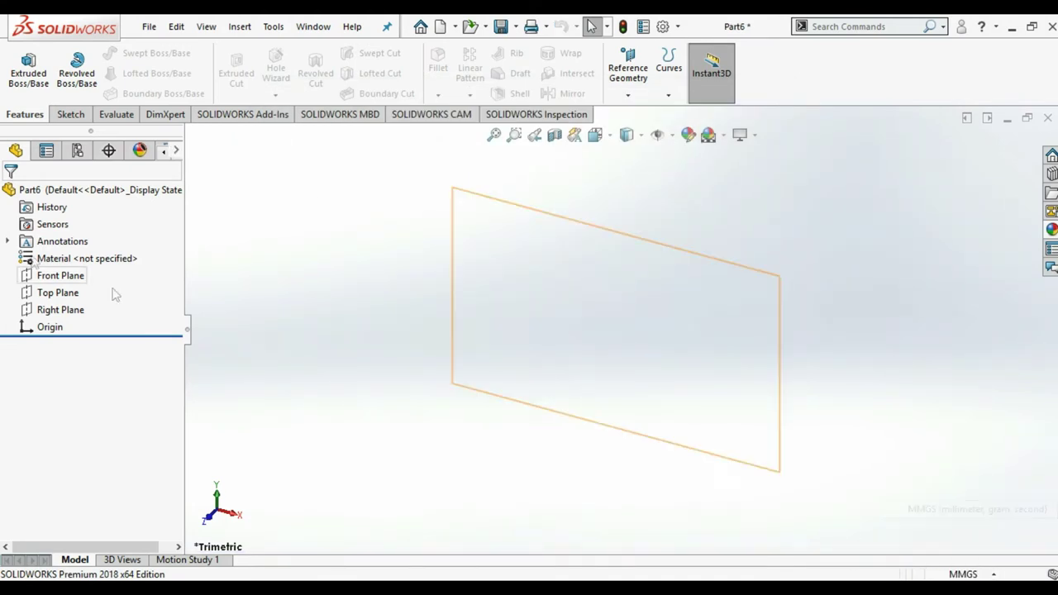
left_click(51, 275)
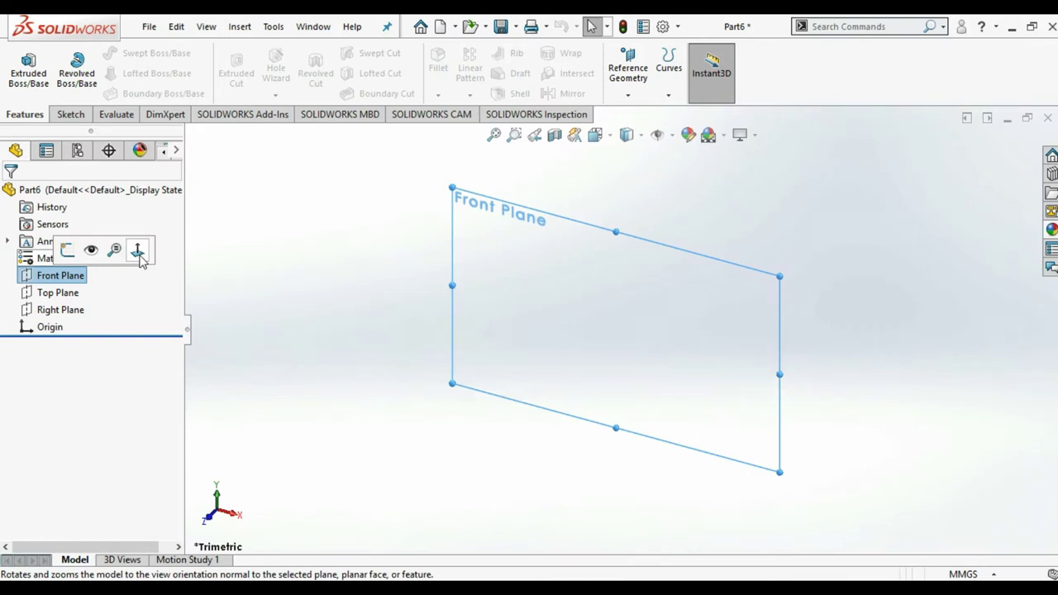
left_click(136, 249)
left_click(70, 114)
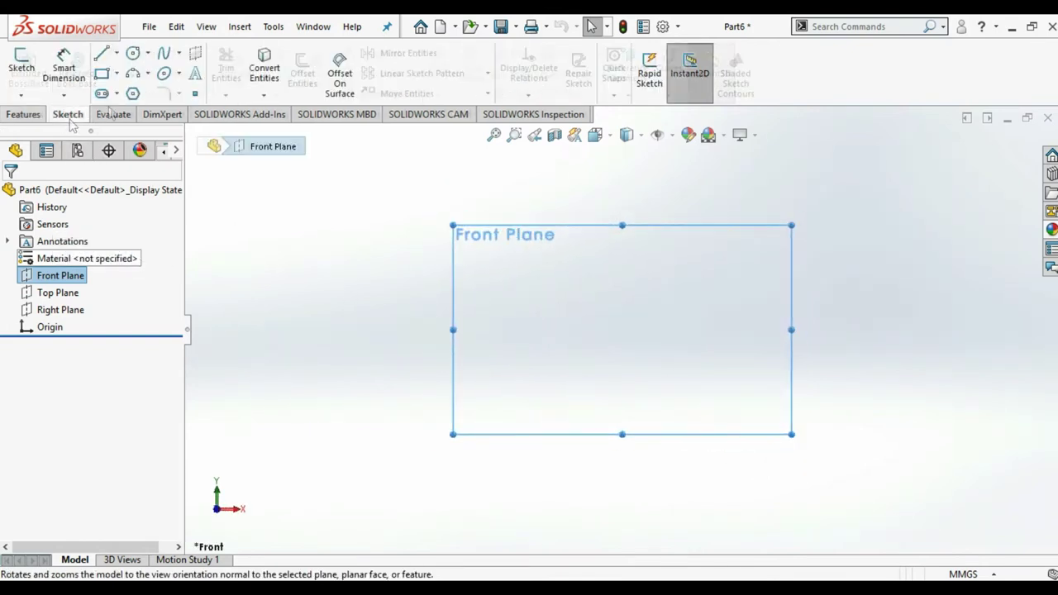
left_click(103, 55)
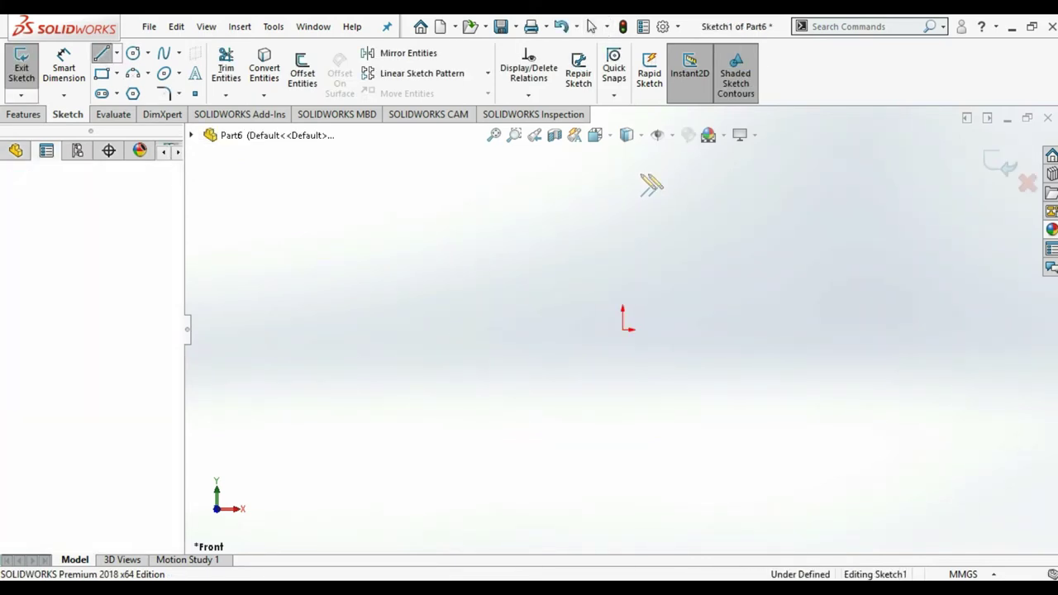
Step: Start the frame outline with a 20 mm horizontal line and a 210 mm vertical line
left_click(607, 171)
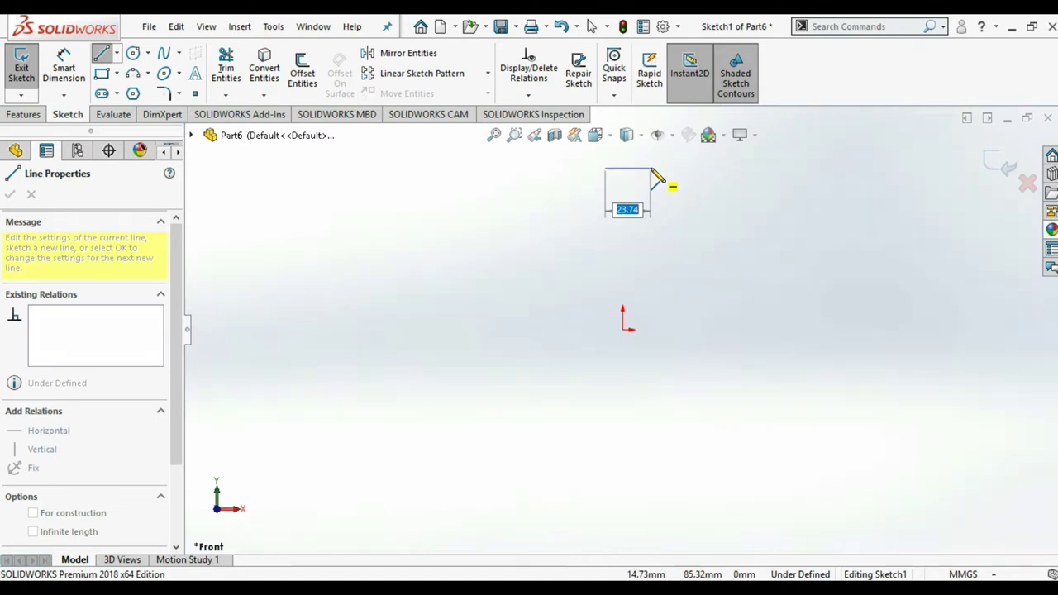
type("20")
key("Return")
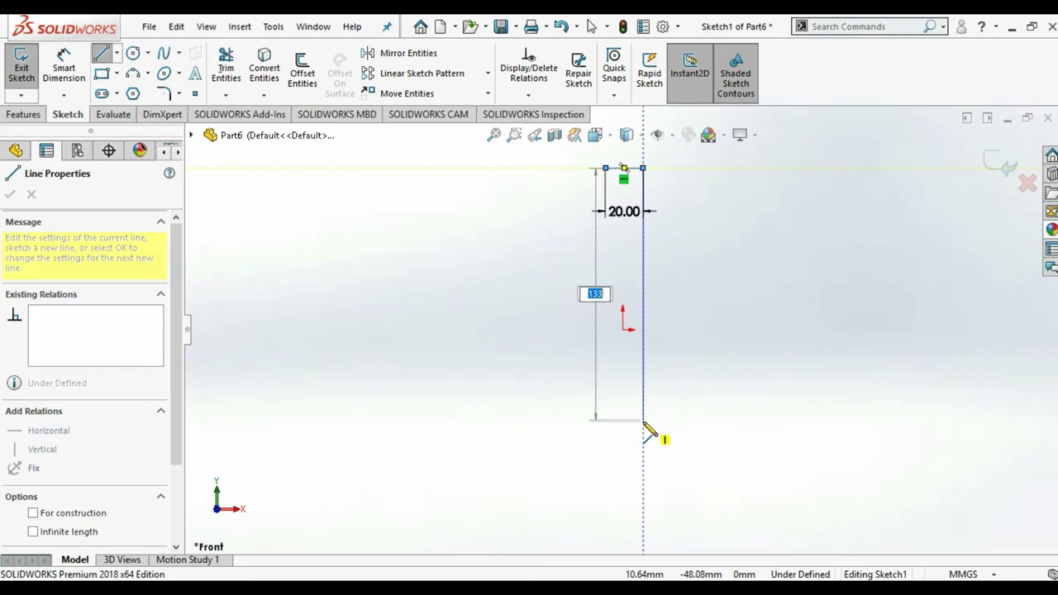
type("210")
key("Return")
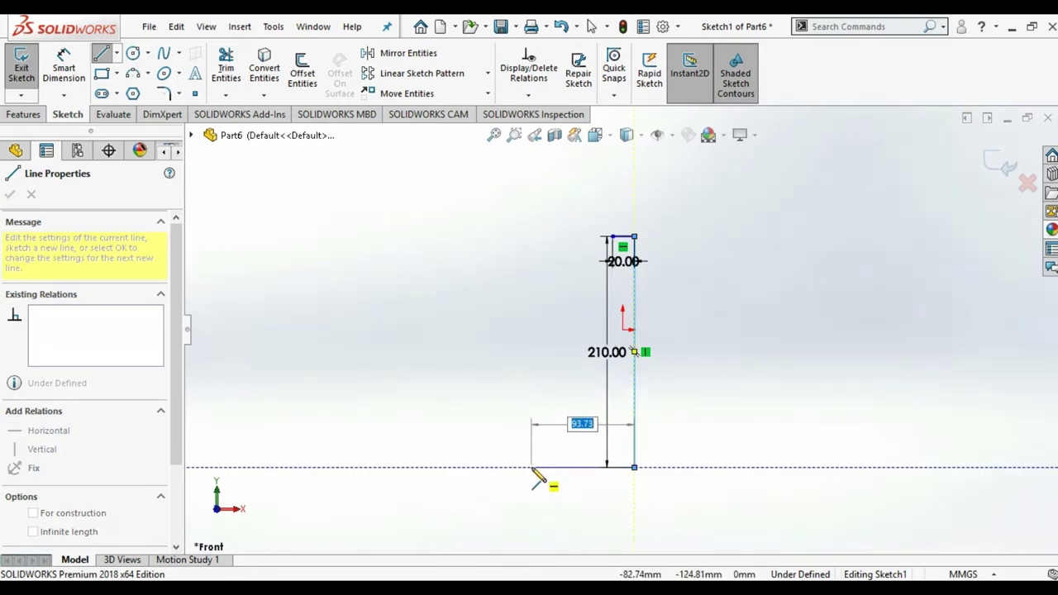
Step: Close the L-shaped profile with 70, 15 and 50 mm foot lines and stop drawing
type("70")
key("Return")
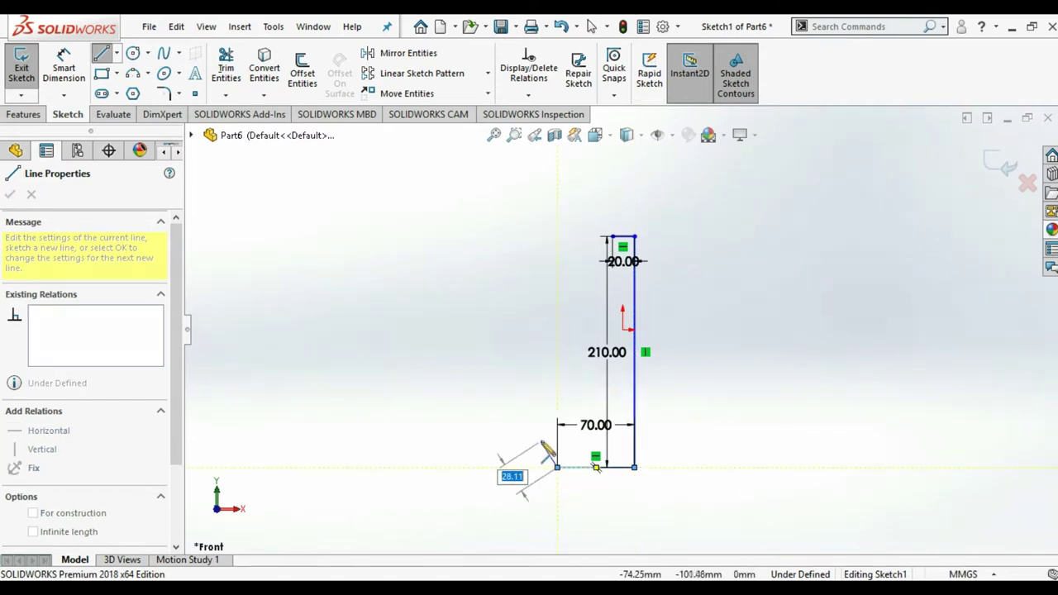
type("15.00")
left_click(557, 454)
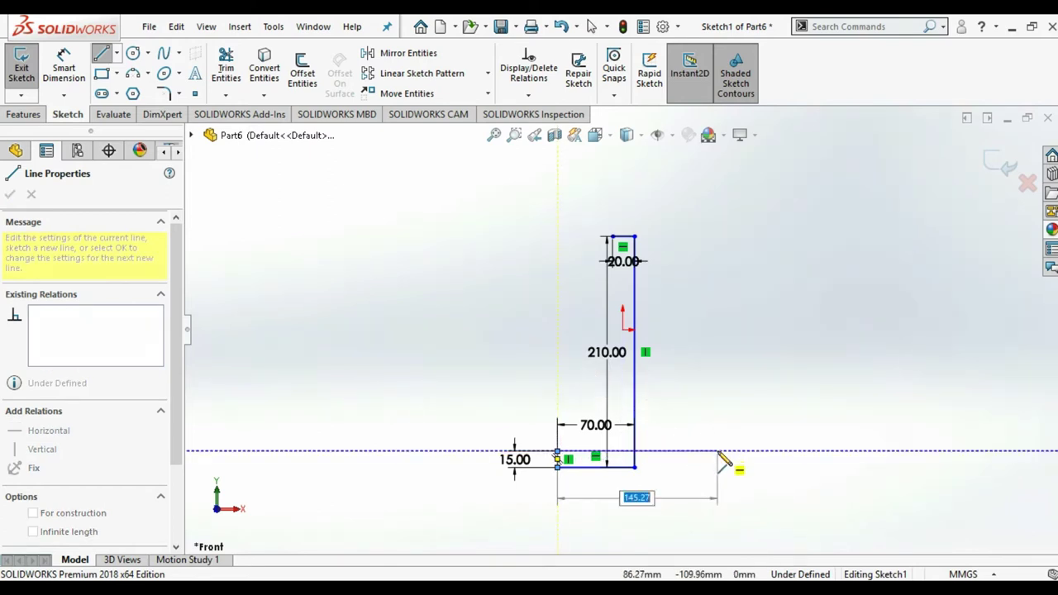
key("Return")
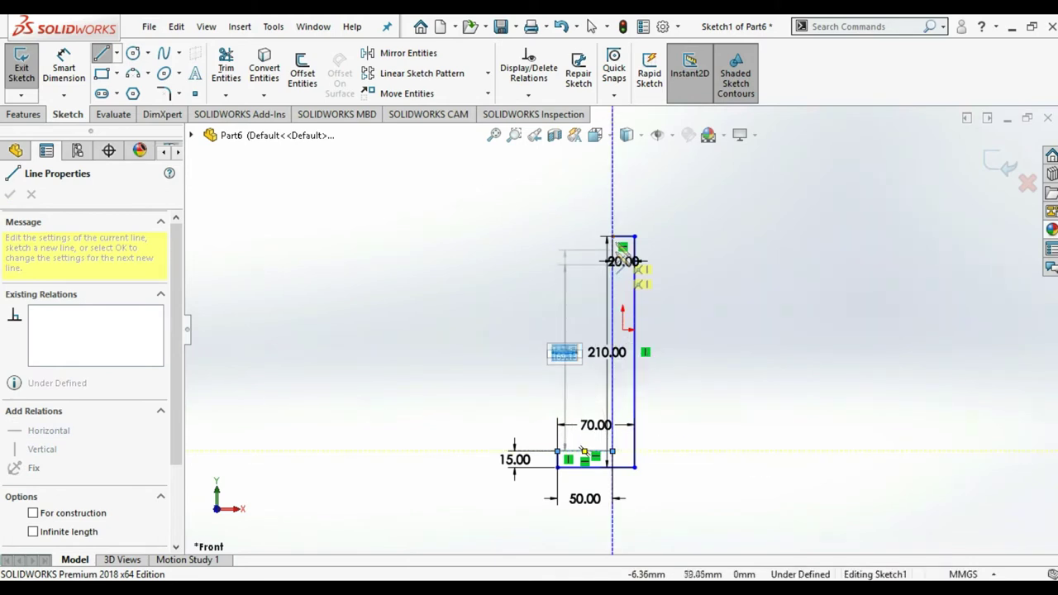
left_click(613, 242)
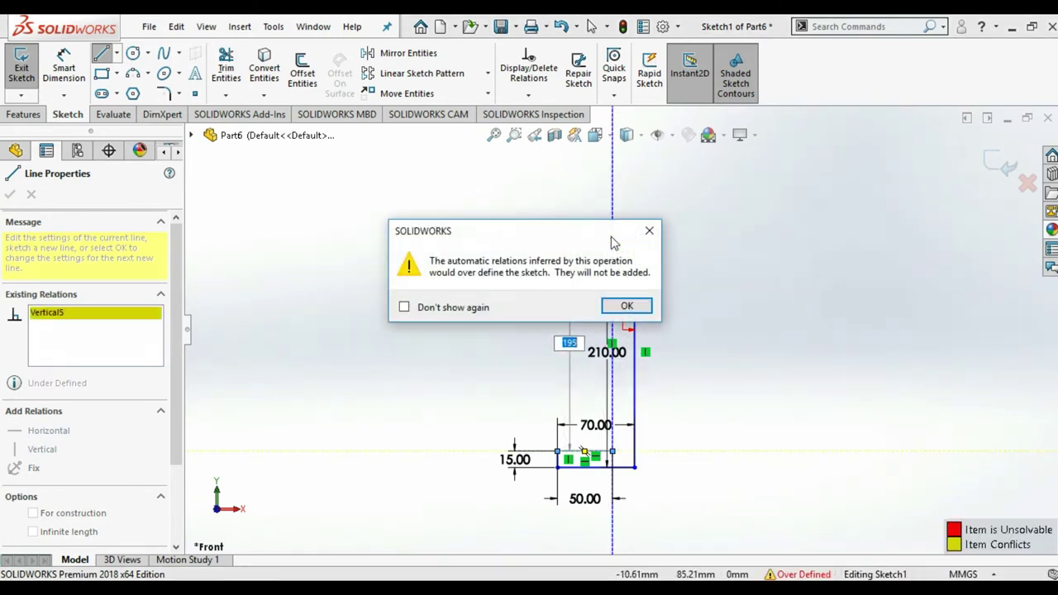
left_click(630, 307)
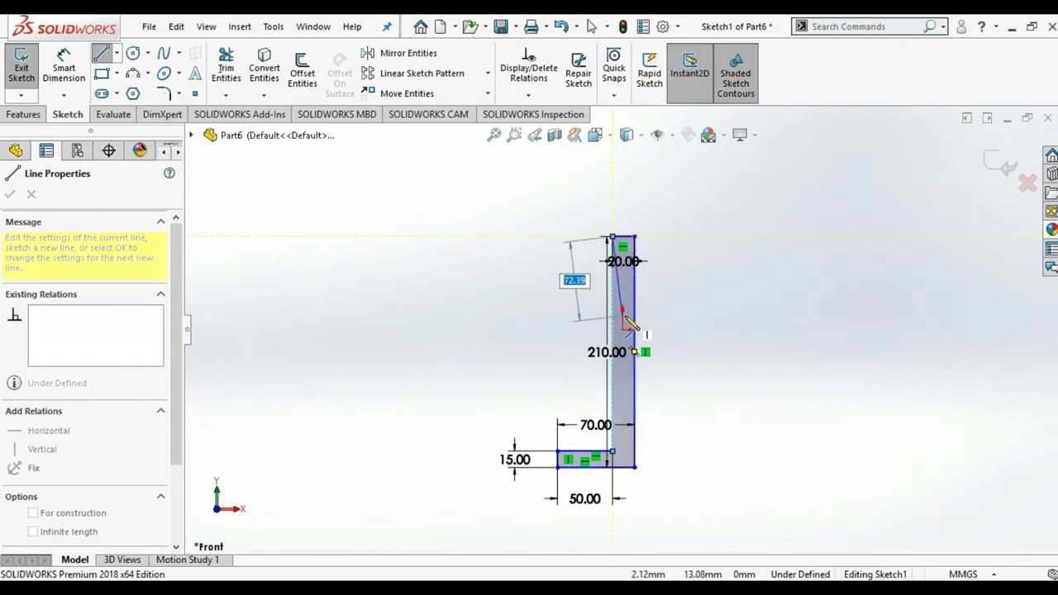
key("Escape")
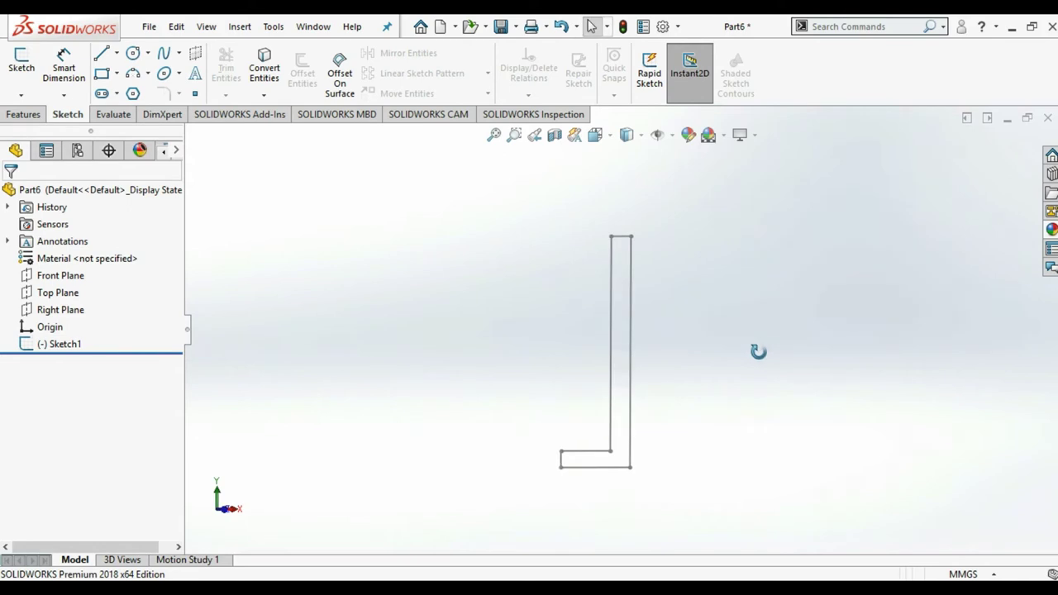
Step: Extrude the L-shaped sketch 80 mm with Mid Plane into the frame body
left_click(59, 344)
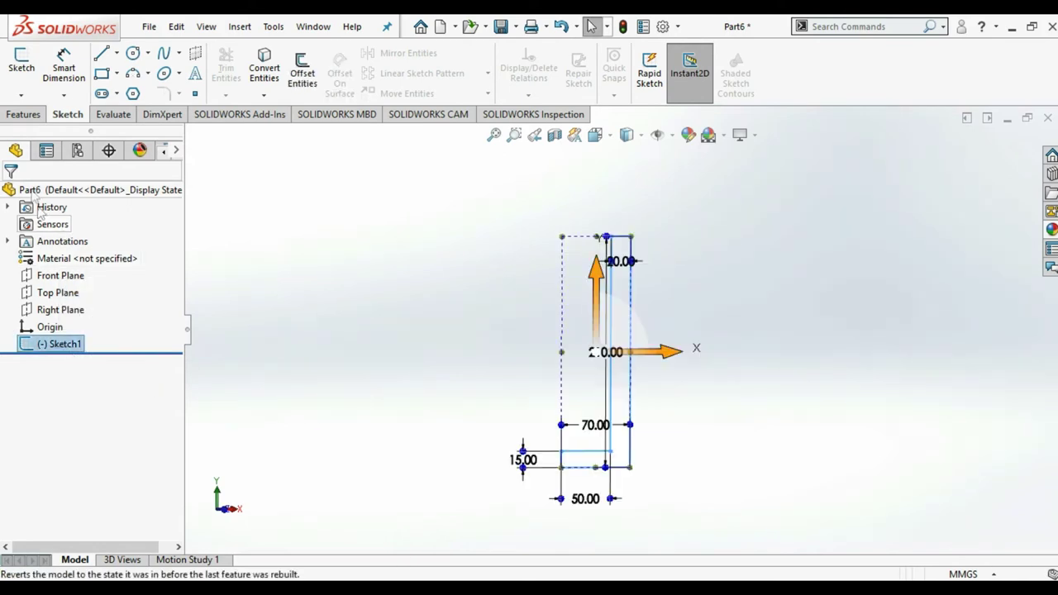
left_click(23, 115)
left_click(28, 66)
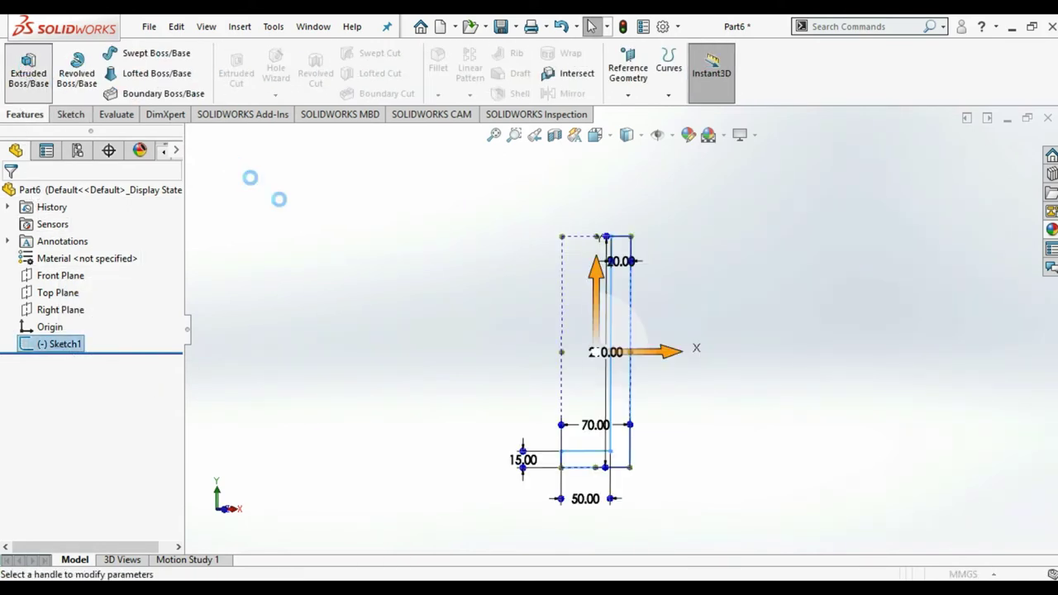
middle_click_drag(299, 233, 421, 284)
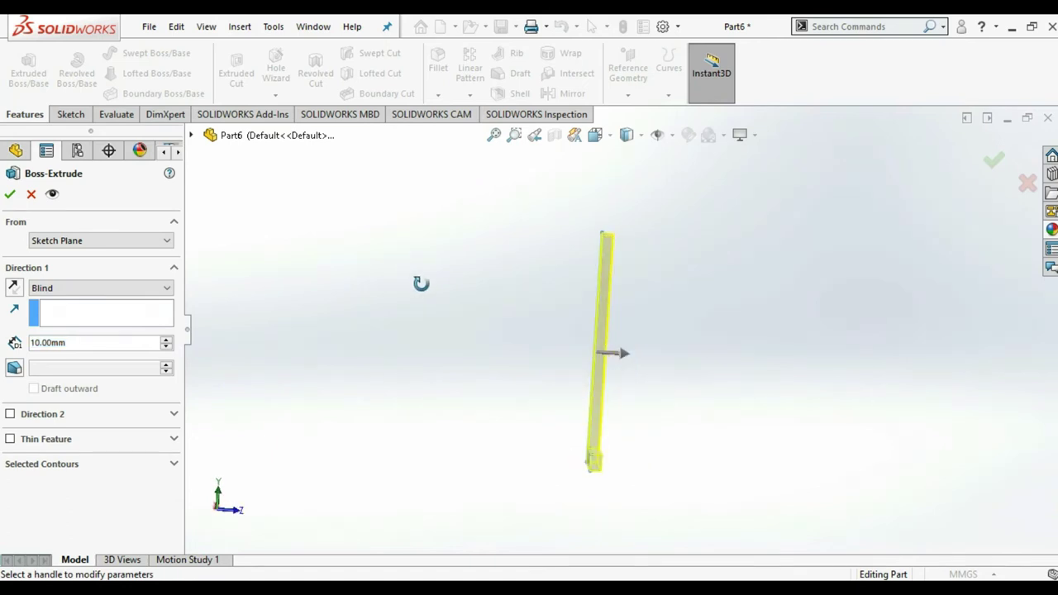
left_click_drag(70, 343, 15, 343)
type("80")
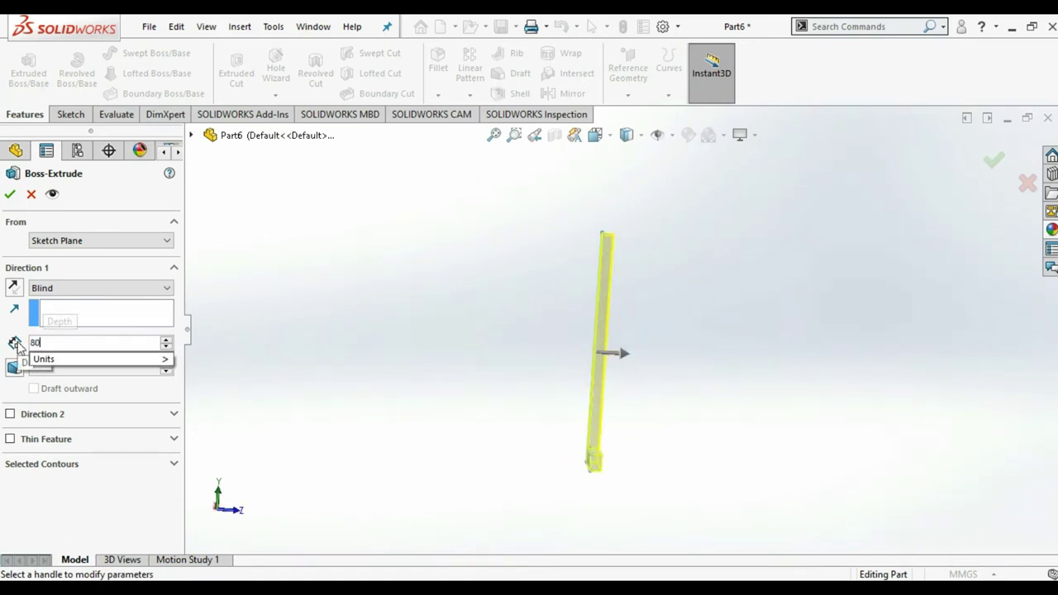
key("Return")
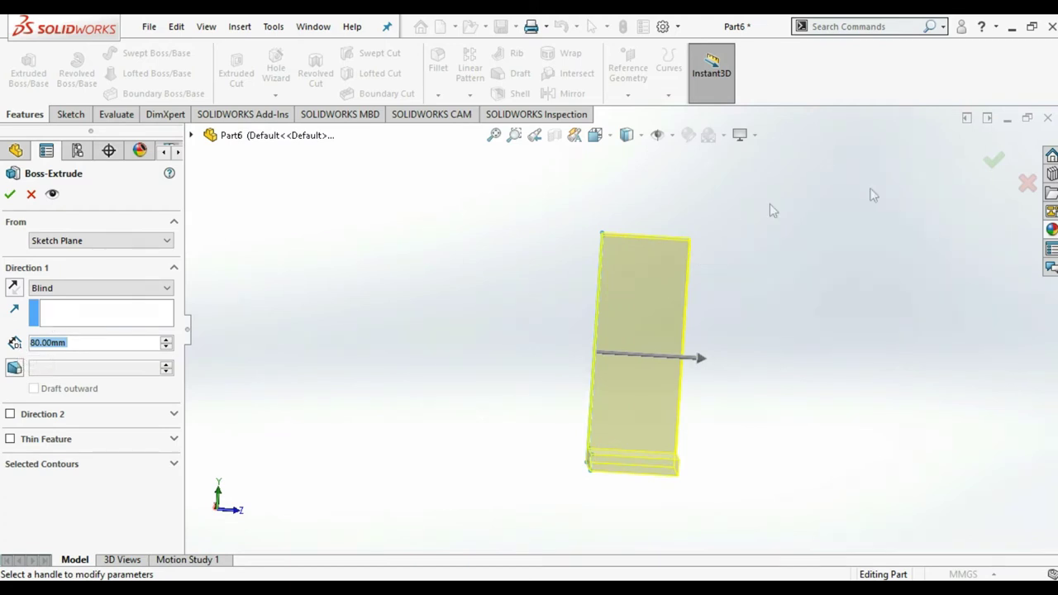
left_click(83, 287)
left_click(77, 360)
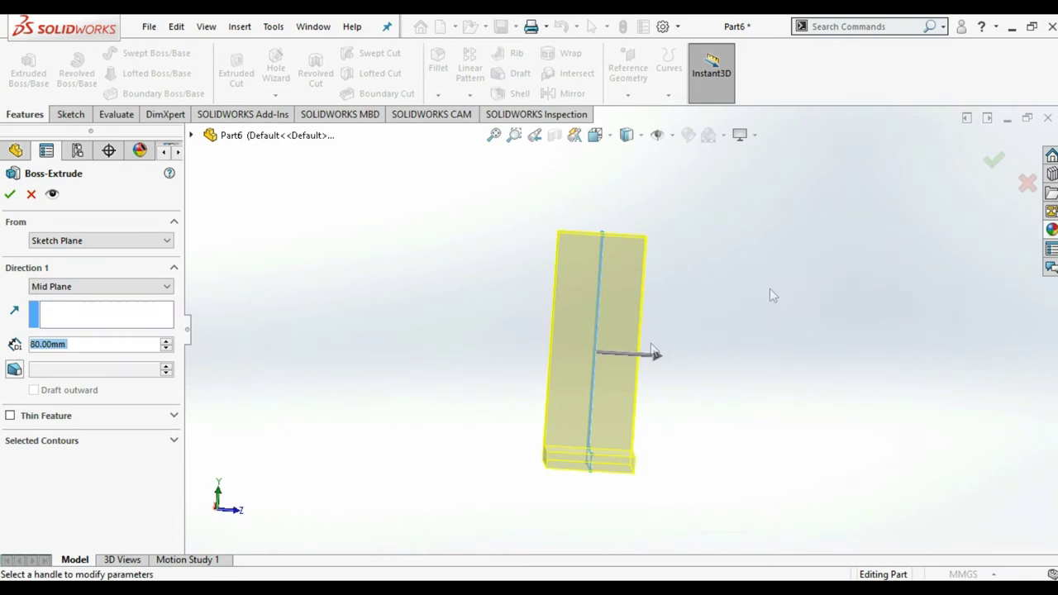
left_click(994, 162)
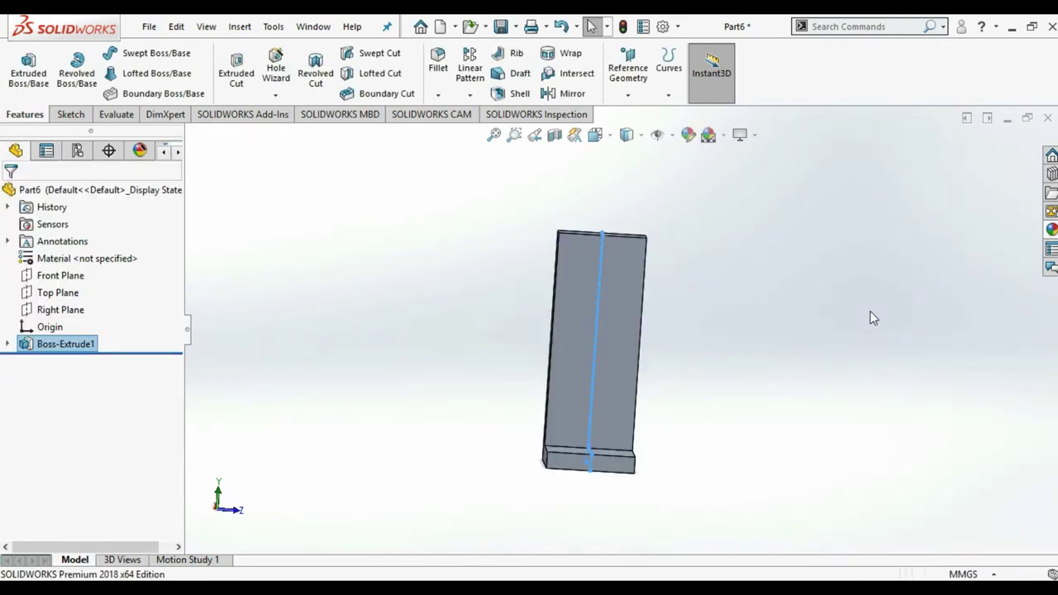
Step: Sketch a 30 mm diameter circle on the frame's front face above the origin
left_click(600, 359)
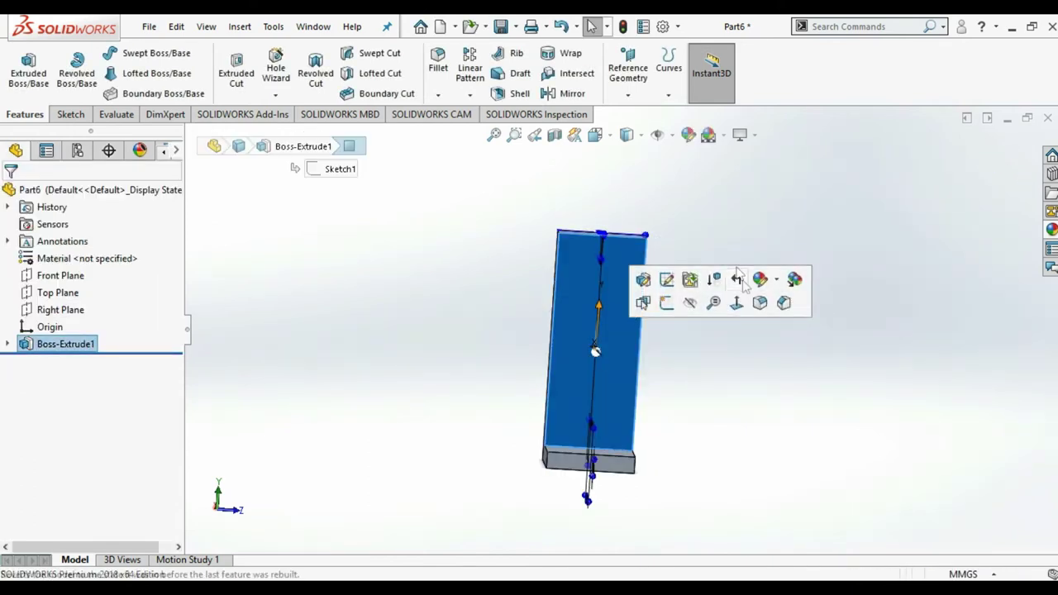
left_click(733, 303)
left_click(70, 114)
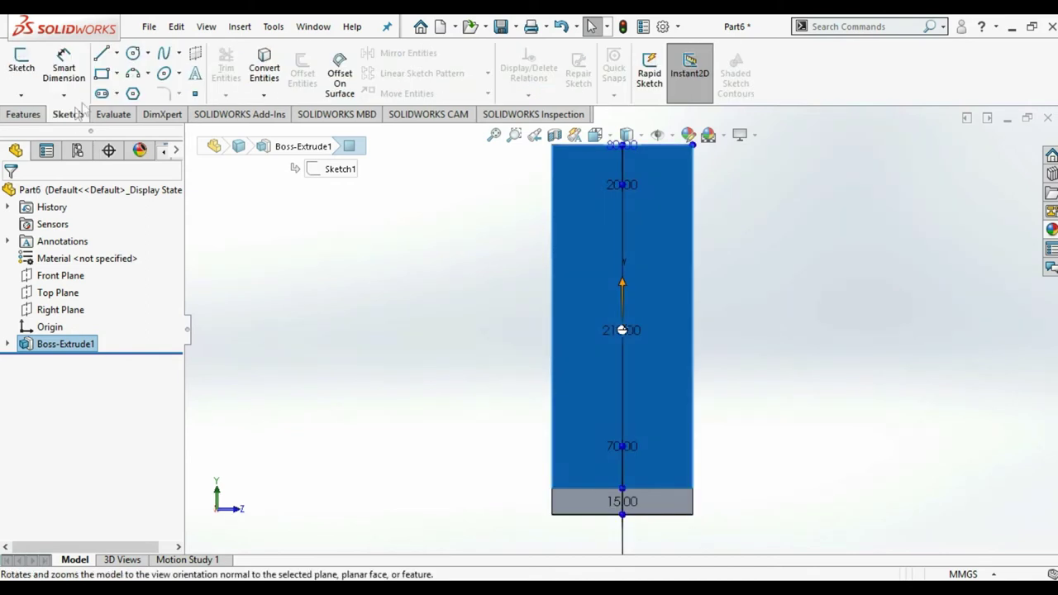
left_click(132, 54)
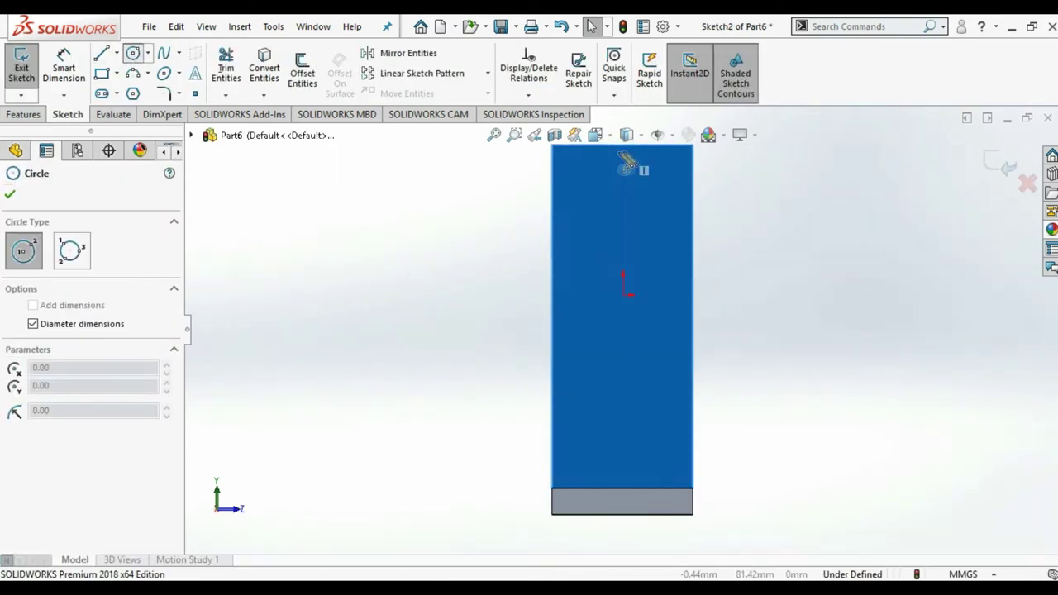
left_click(623, 197)
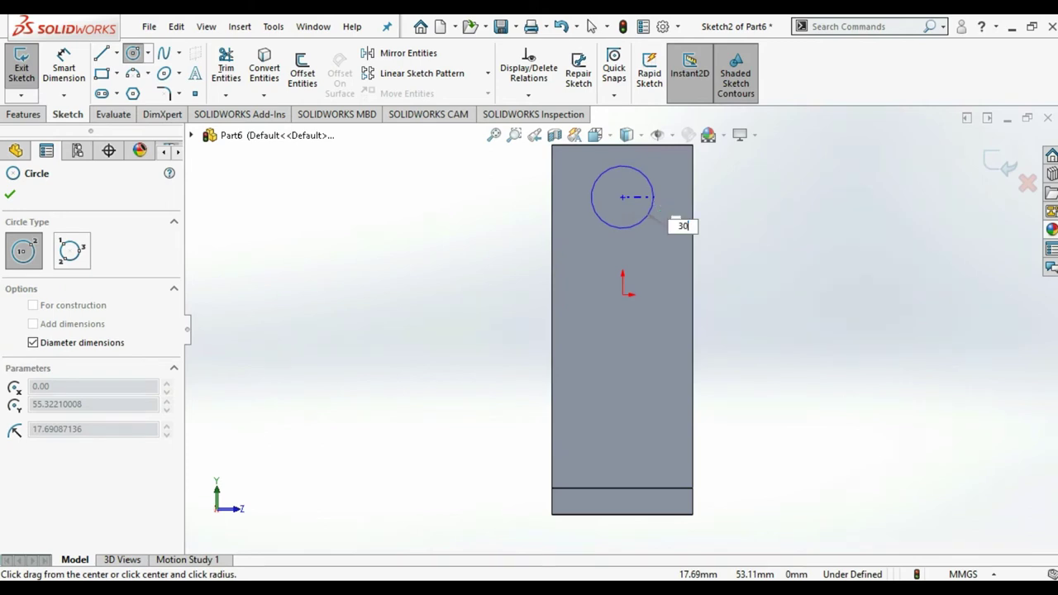
key("Return")
key("Escape")
Step: Dimension the circle centre 30 mm below the upright's top and exit the sketch
left_click(64, 67)
left_click(623, 197)
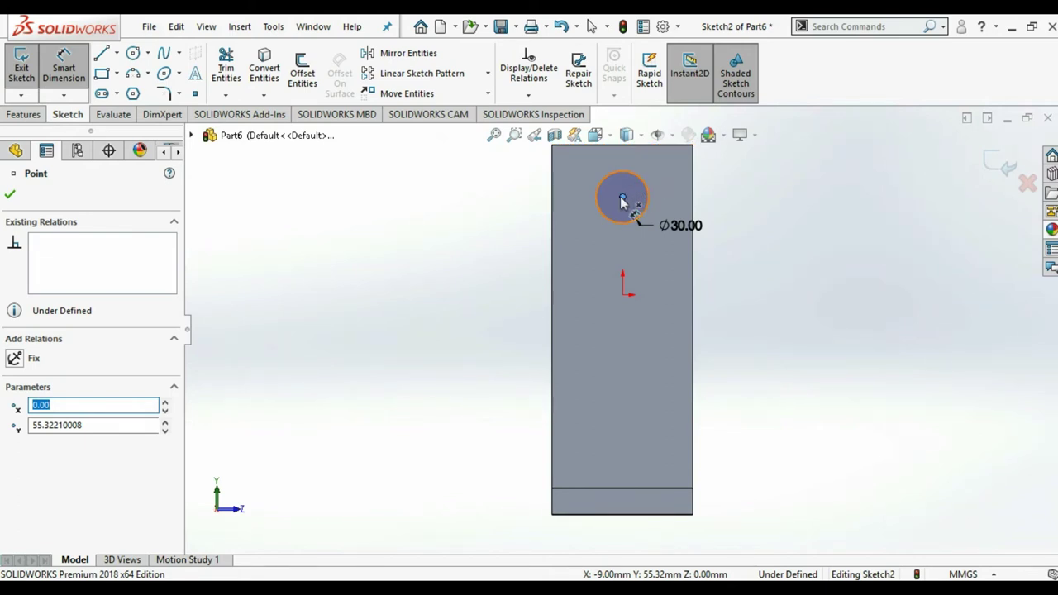
left_click(677, 174)
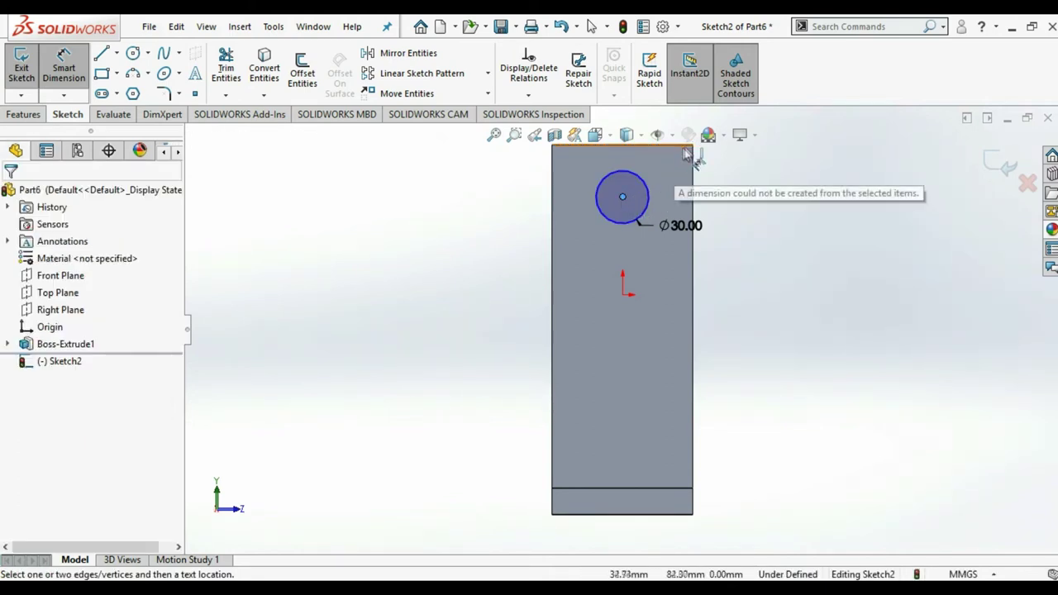
left_click(69, 76)
left_click(69, 76)
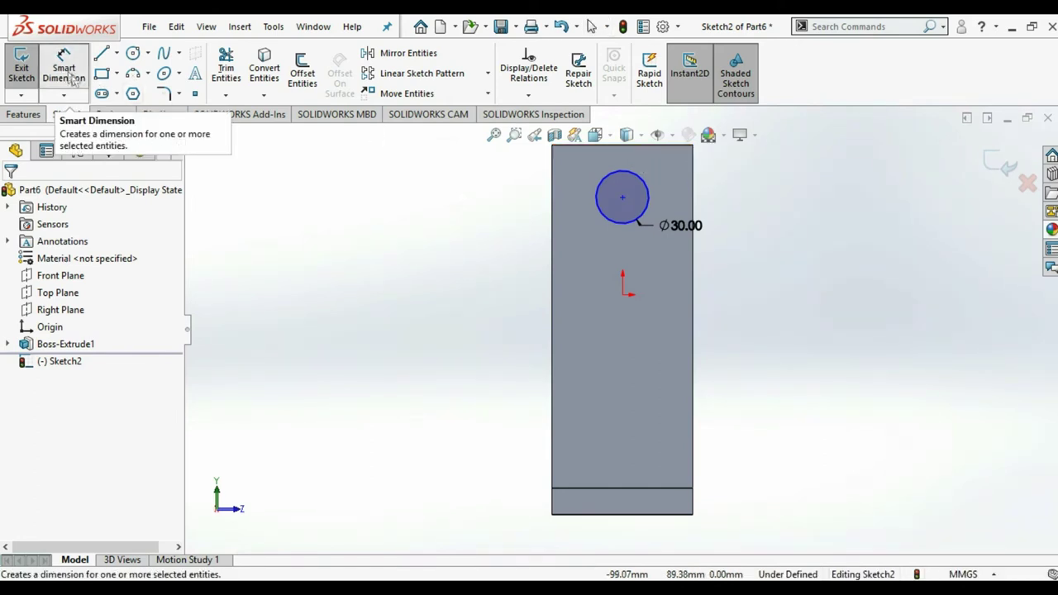
left_click(623, 198)
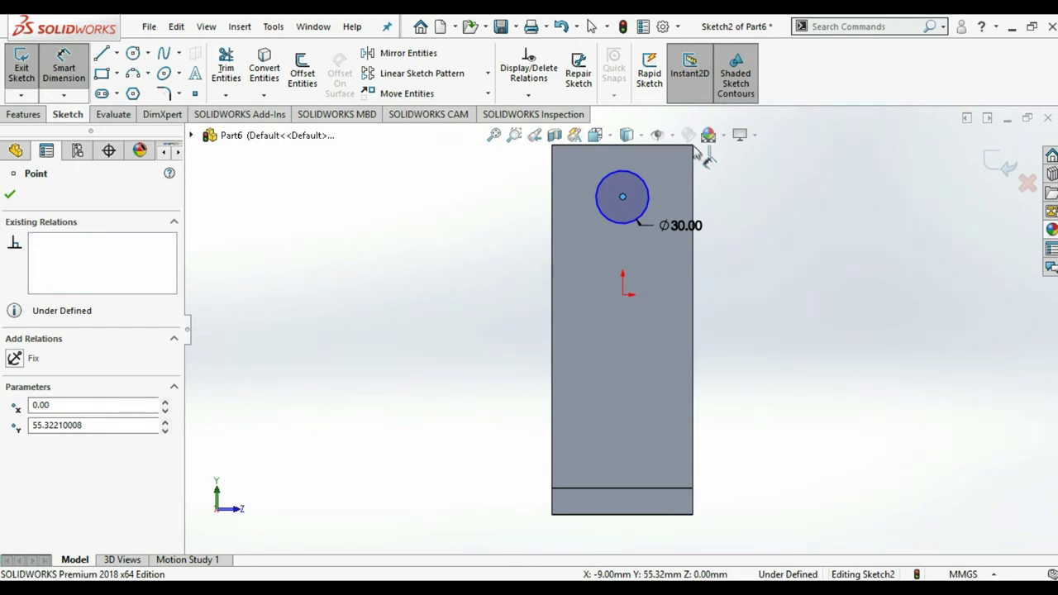
key("z")
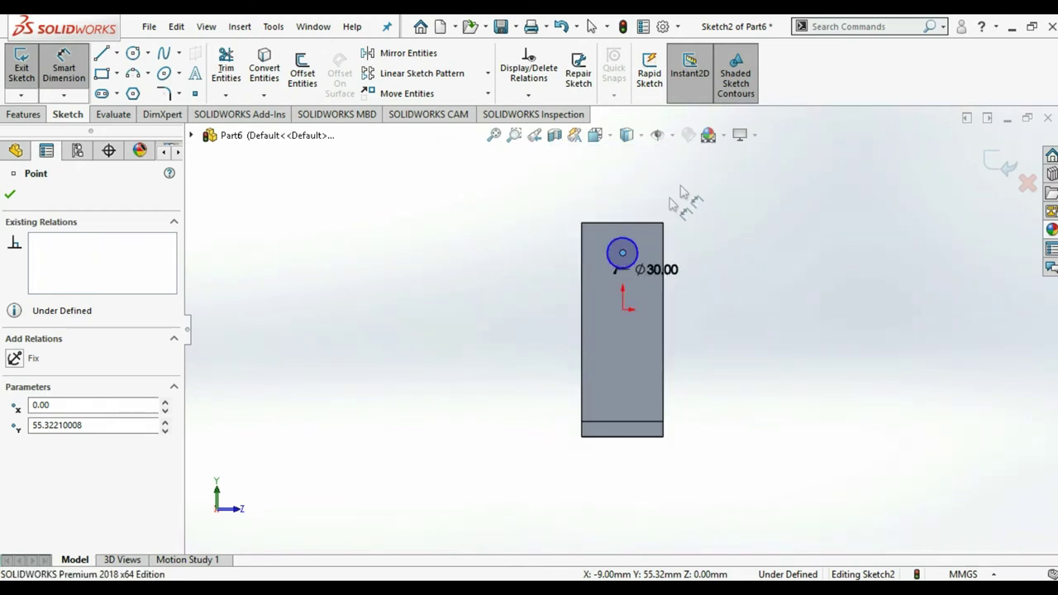
scroll(670, 217, "down", 2)
scroll(657, 248, "down", 3)
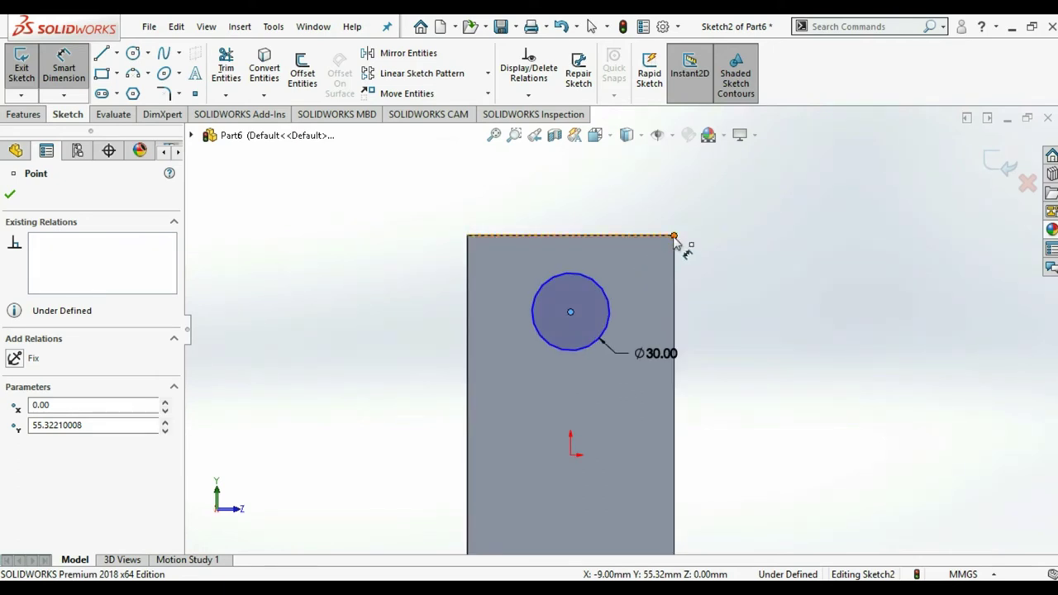
left_click(674, 236)
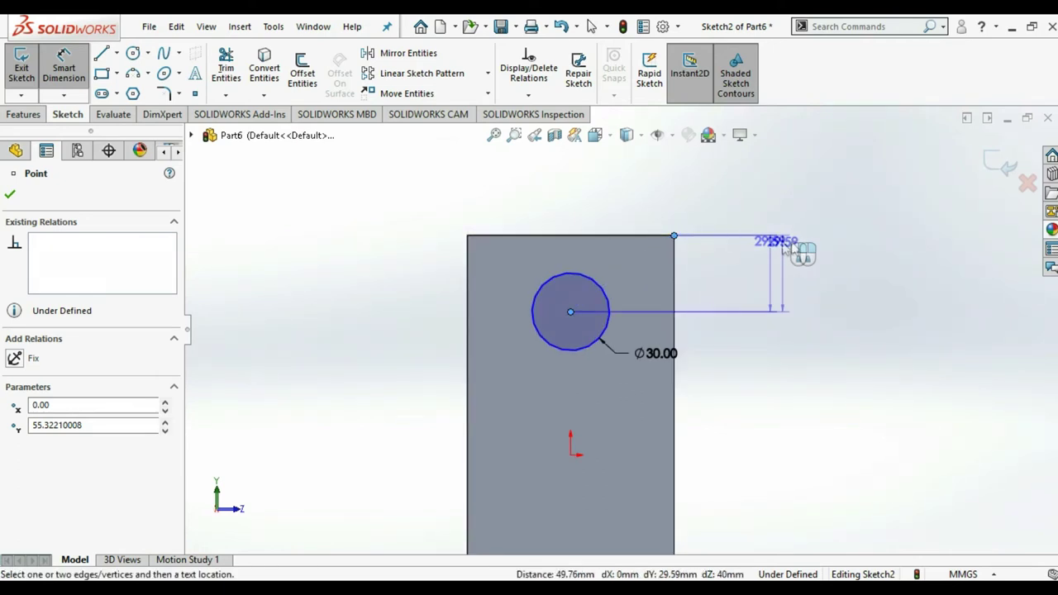
left_click(786, 249)
type("30")
key("Return")
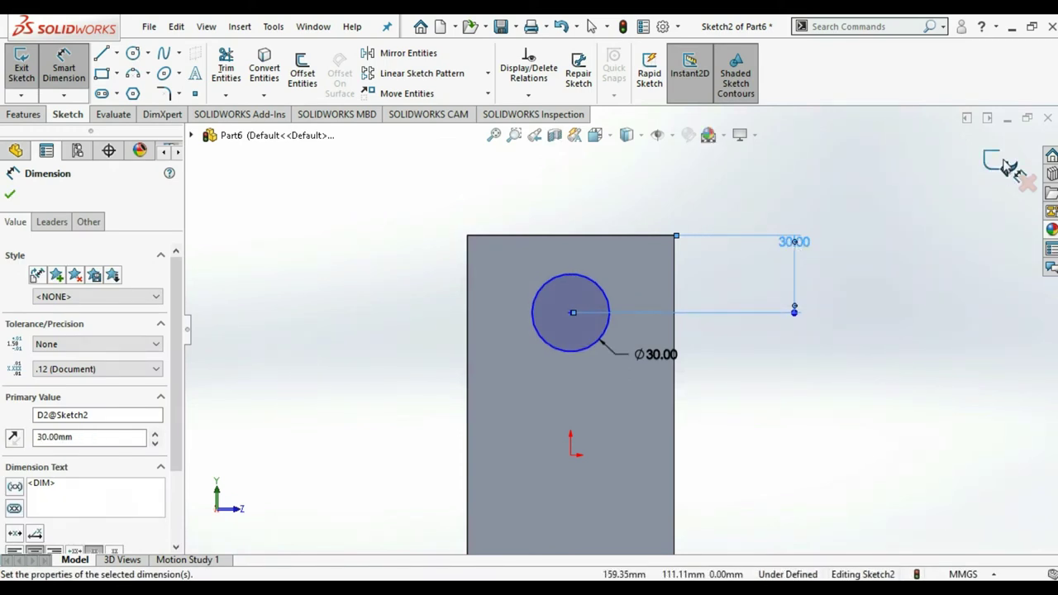
left_click(1007, 163)
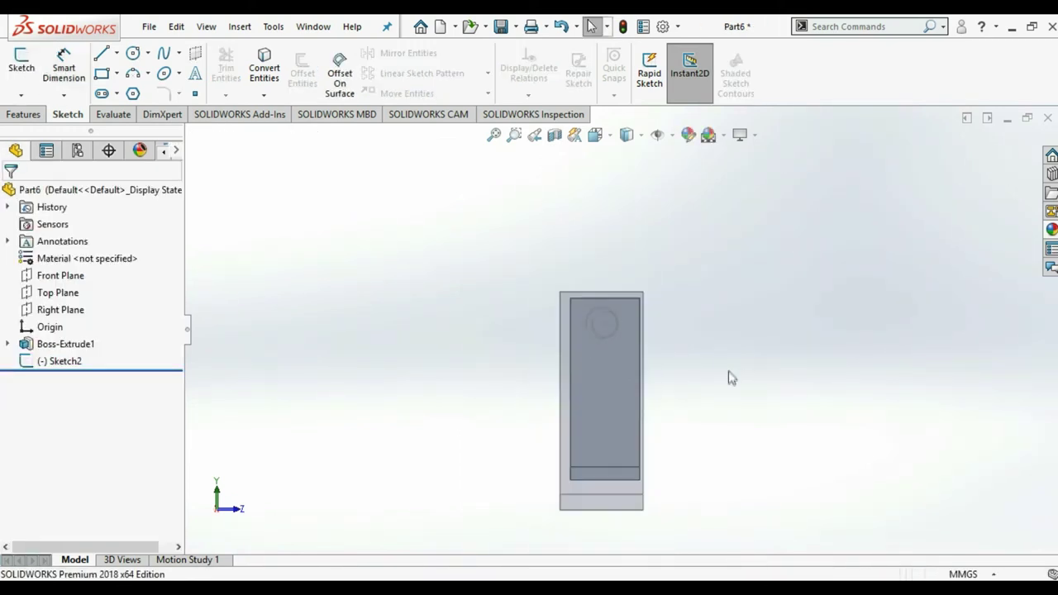
Step: Cut-extrude the circle through the upright plate to form the Ø30 hole
left_click(72, 364)
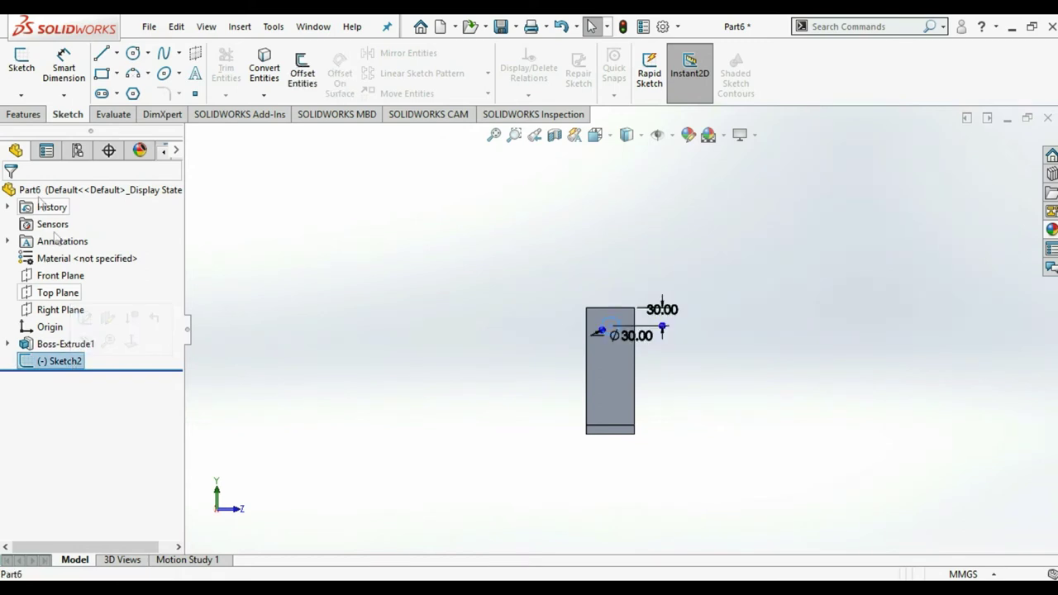
left_click(40, 118)
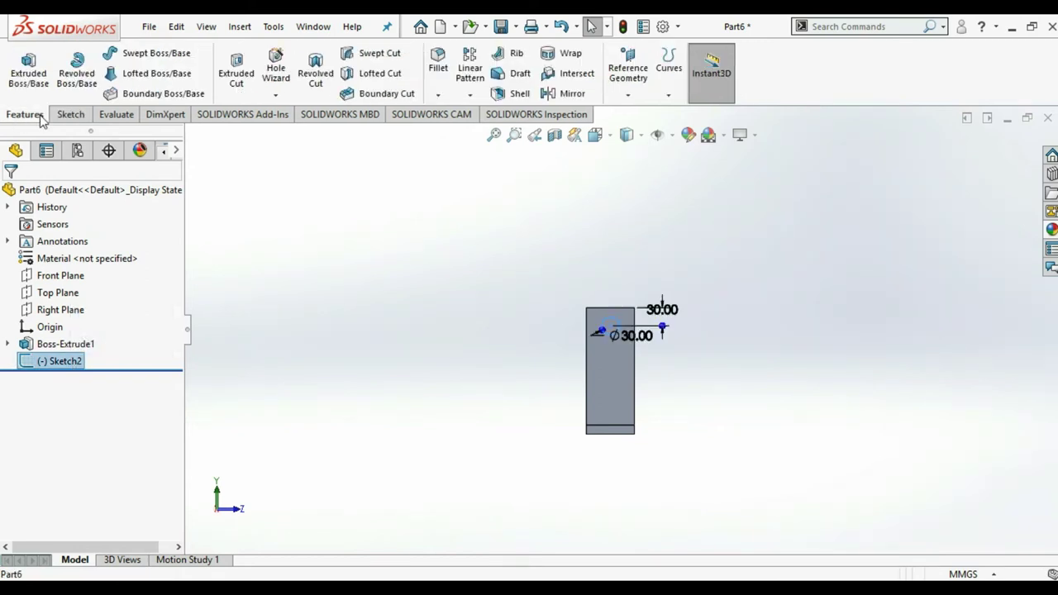
left_click(244, 70)
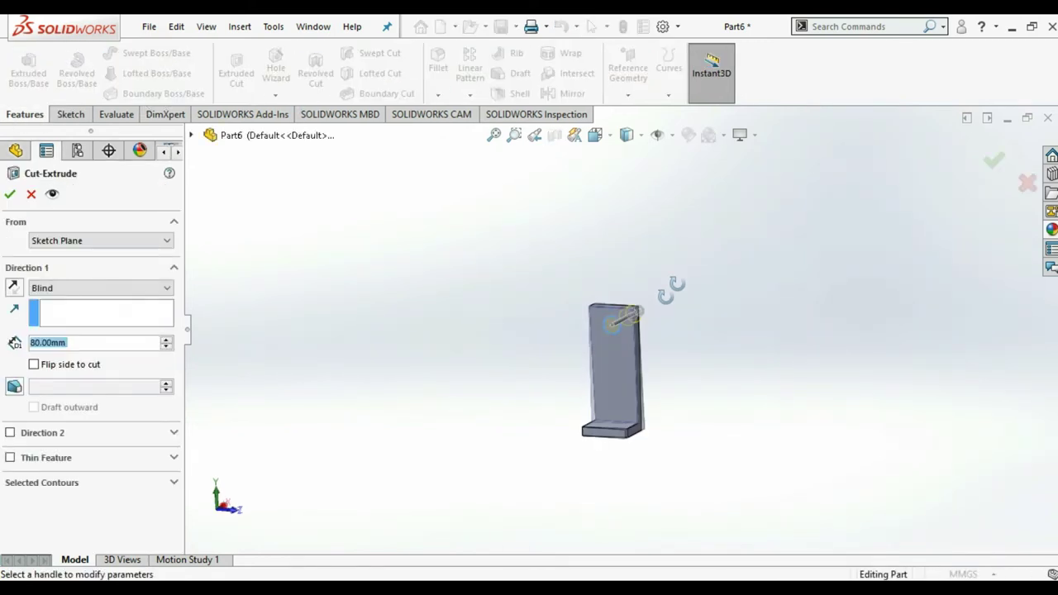
left_click(11, 195)
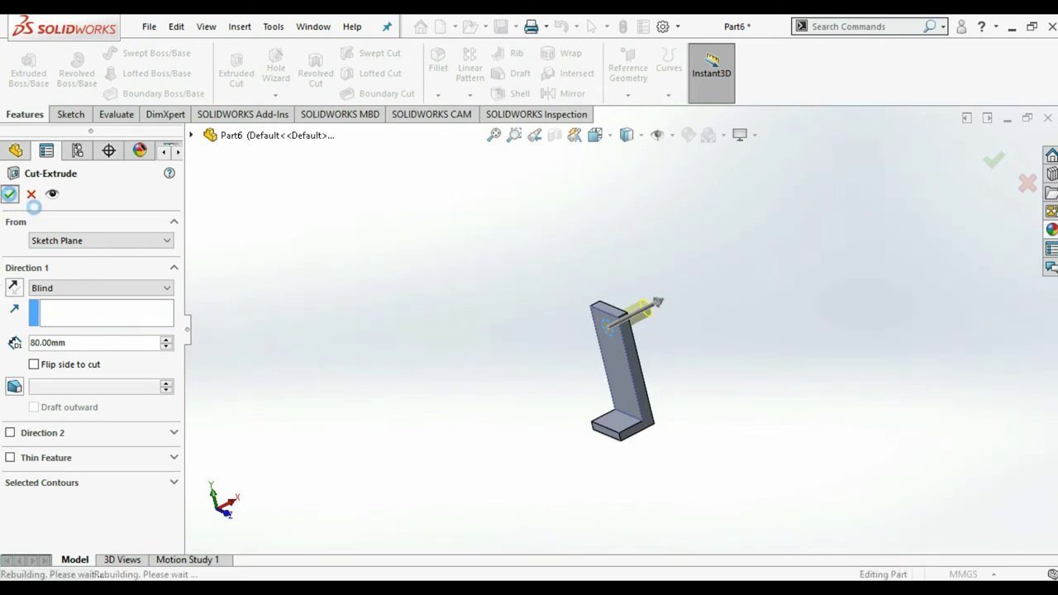
mouse_move(806, 400)
middle_mouse_down()
mouse_move(867, 433)
mouse_move(657, 449)
middle_mouse_up()
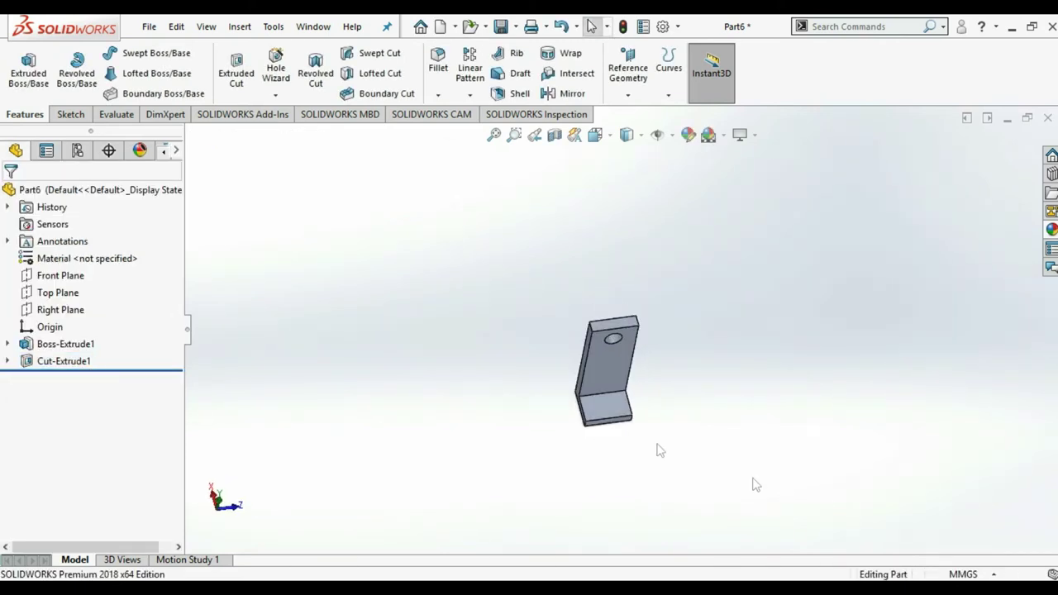
left_click(612, 417)
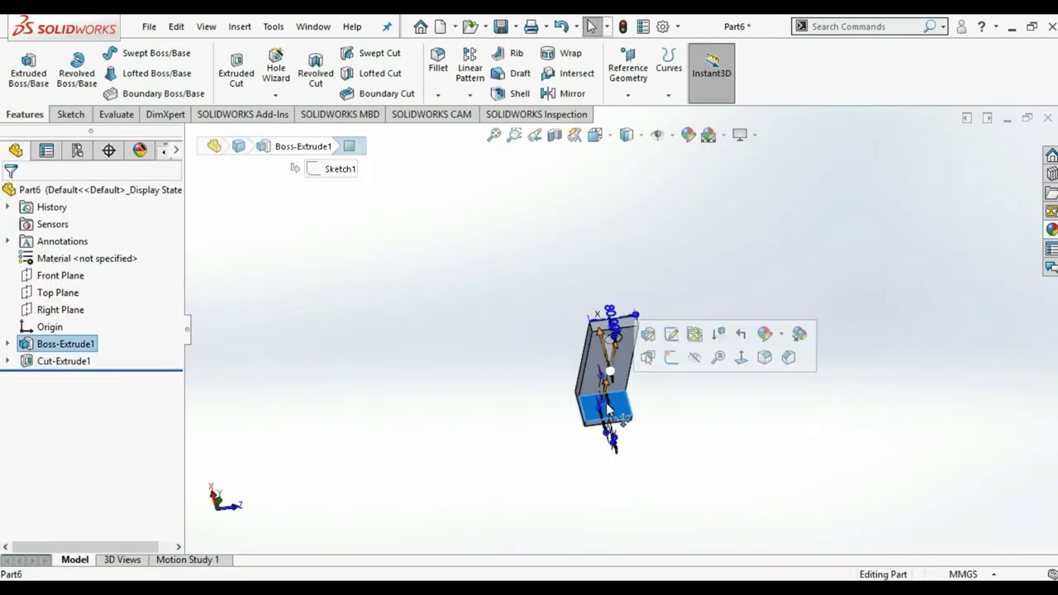
Step: Sketch a 15 mm diameter circle on the bracket's base face
left_click(742, 357)
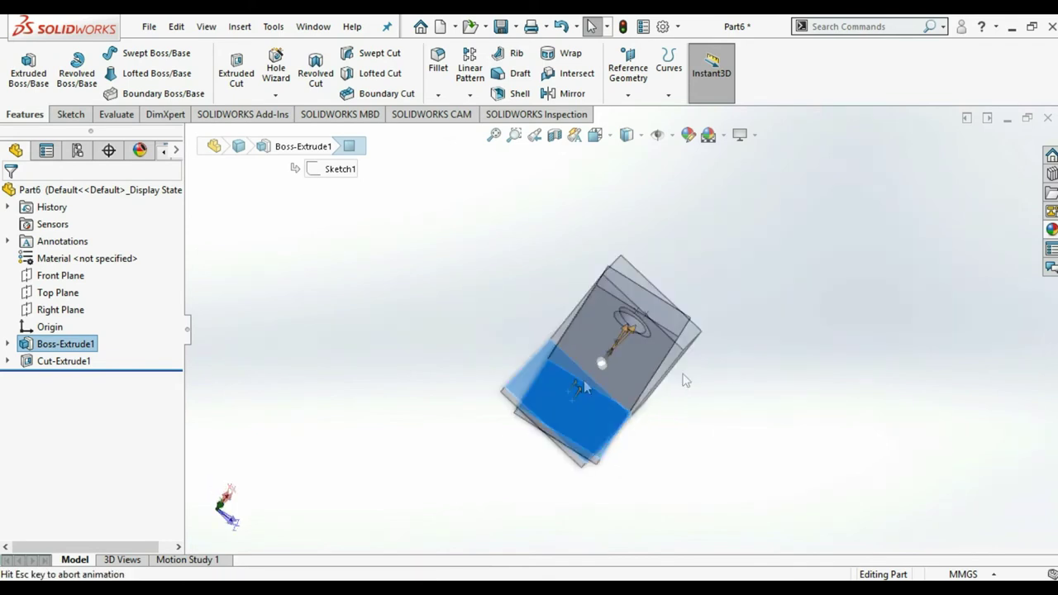
left_click(71, 114)
left_click(134, 55)
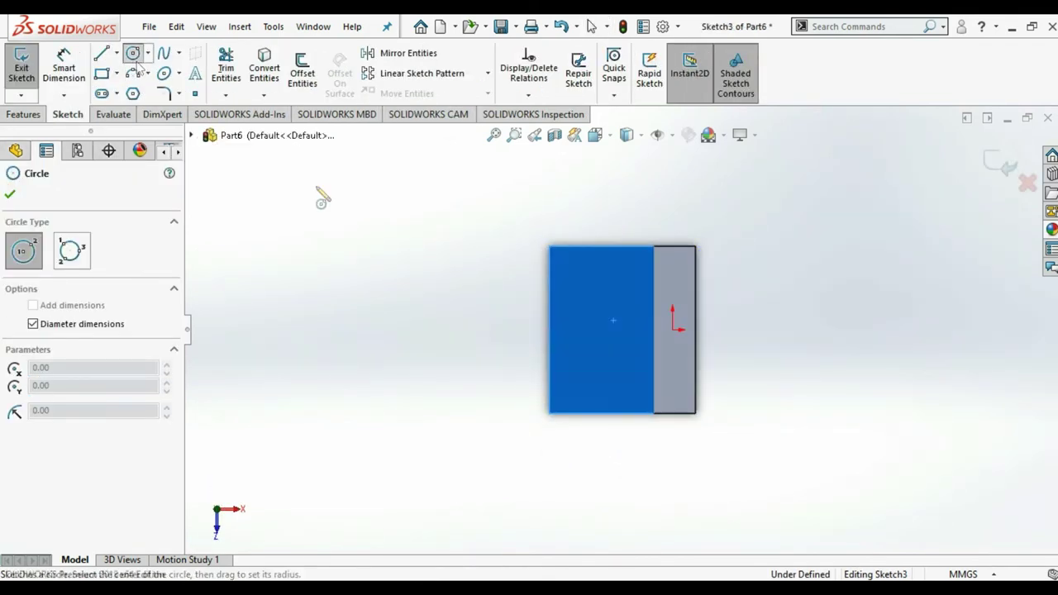
scroll(612, 314, "down", 2)
scroll(610, 296, "down", 2)
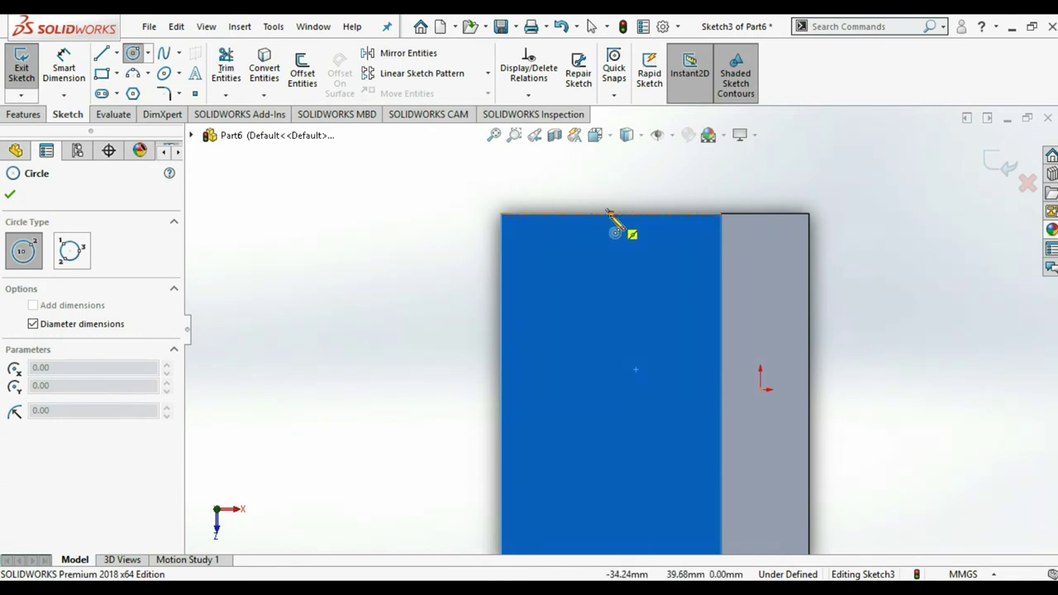
left_click(611, 390)
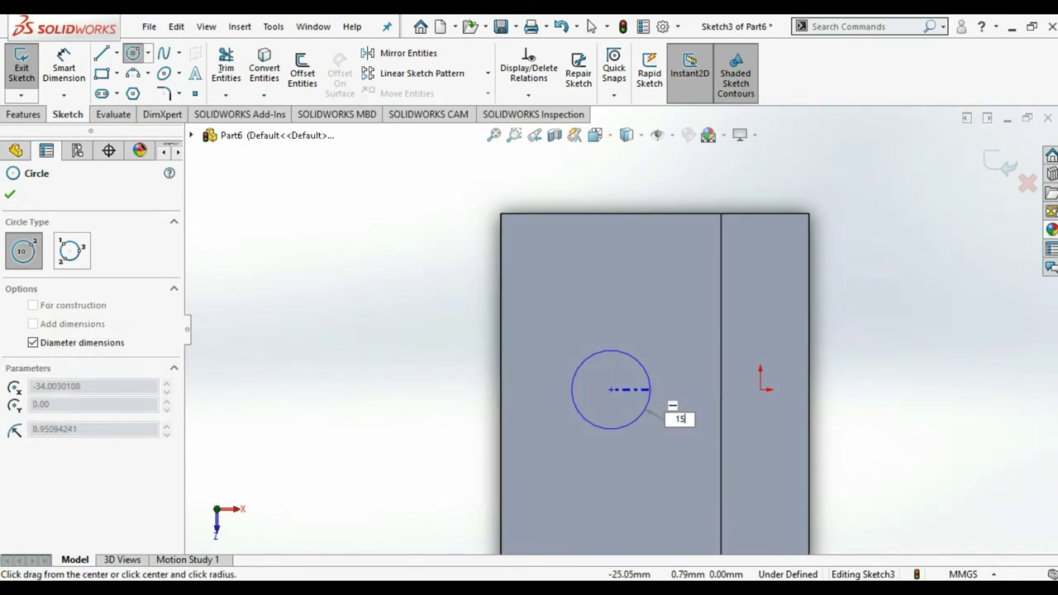
key("Return")
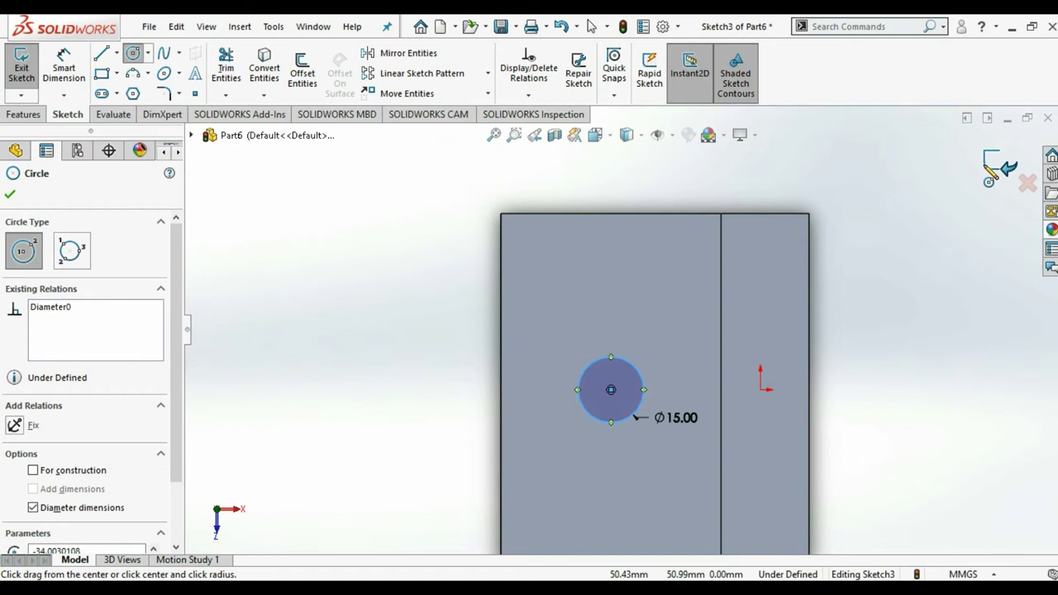
key("Escape")
Step: Cut the Ø15 circle through the base plate with an extruded cut
mouse_move(621, 427)
middle_mouse_down()
mouse_move(617, 459)
mouse_move(604, 446)
middle_mouse_up()
left_click(64, 378)
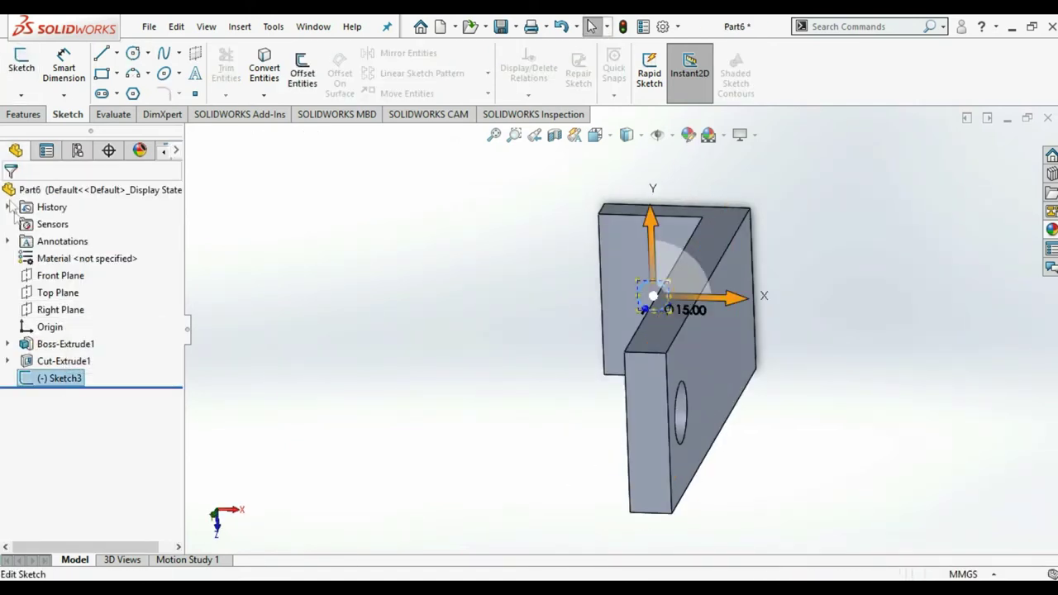
left_click(22, 114)
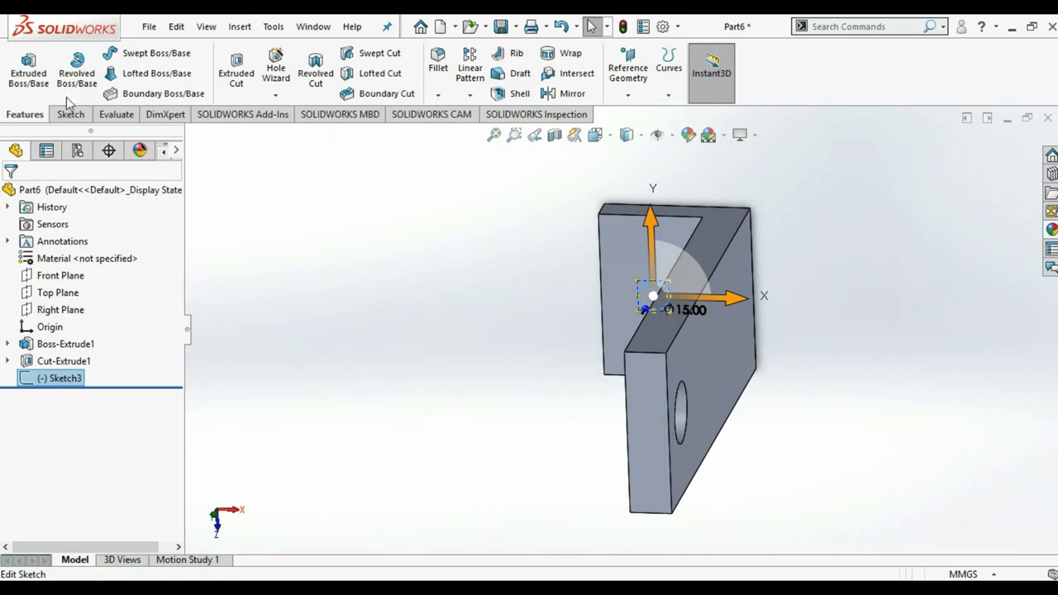
left_click(230, 74)
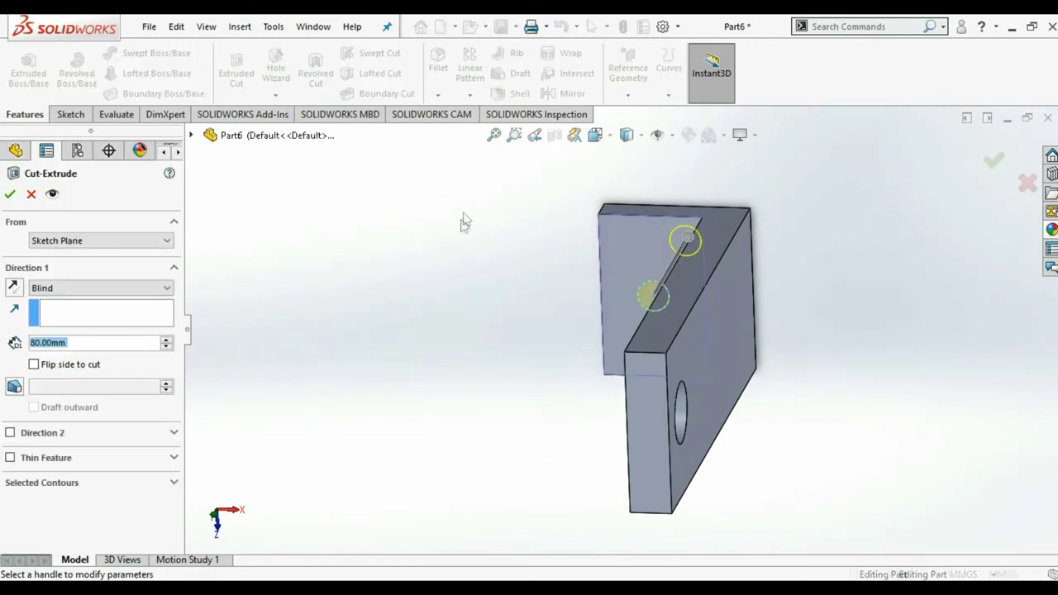
middle_click_drag(463, 222, 414, 300)
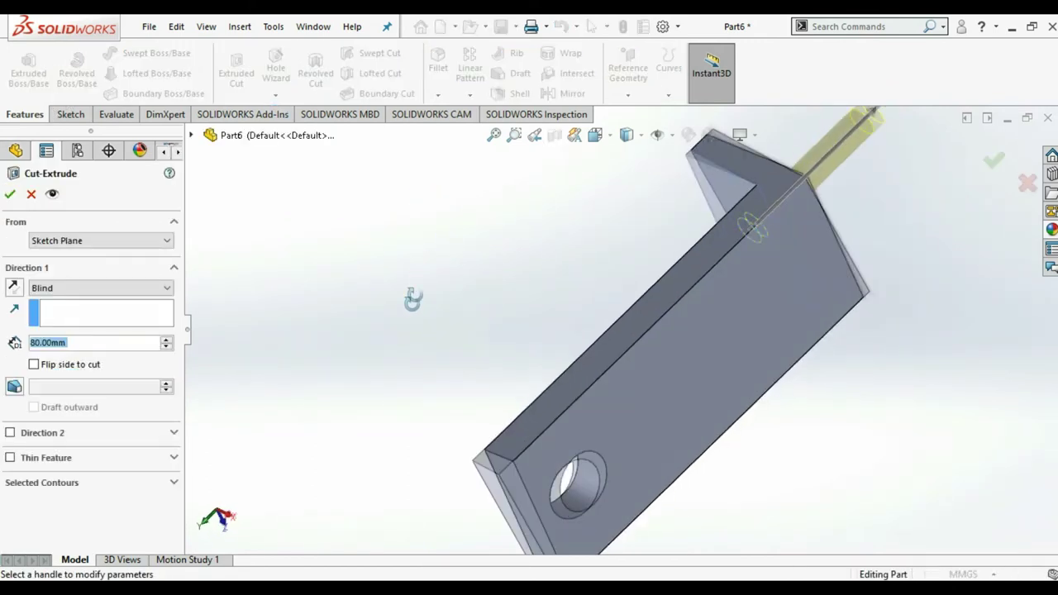
left_click(988, 165)
mouse_move(738, 445)
middle_mouse_down()
mouse_move(751, 354)
mouse_move(806, 220)
mouse_move(791, 361)
mouse_move(866, 415)
mouse_move(733, 378)
mouse_move(780, 361)
mouse_move(810, 446)
mouse_move(761, 477)
mouse_move(716, 470)
middle_mouse_up()
scroll(744, 467, "up", 3)
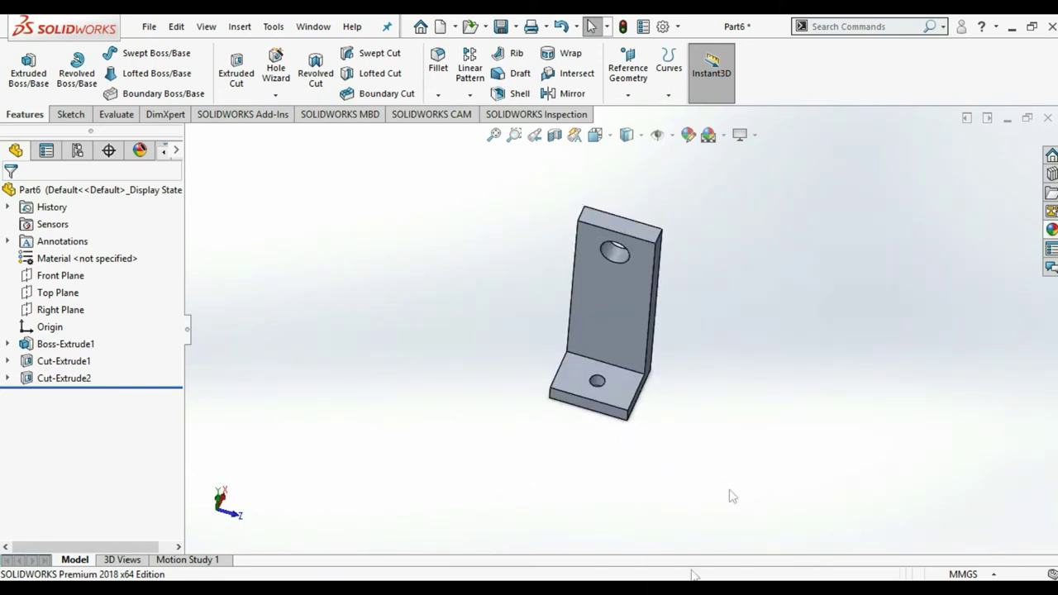
mouse_move(671, 294)
middle_mouse_down()
mouse_move(661, 285)
mouse_move(650, 307)
mouse_move(643, 378)
middle_mouse_up()
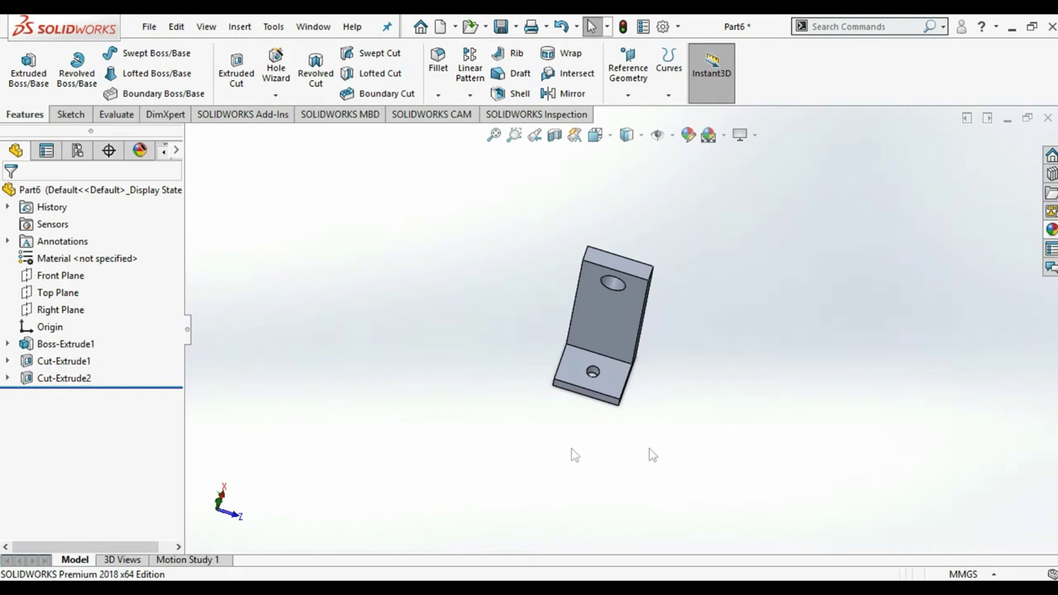
middle_click_drag(641, 359, 619, 267)
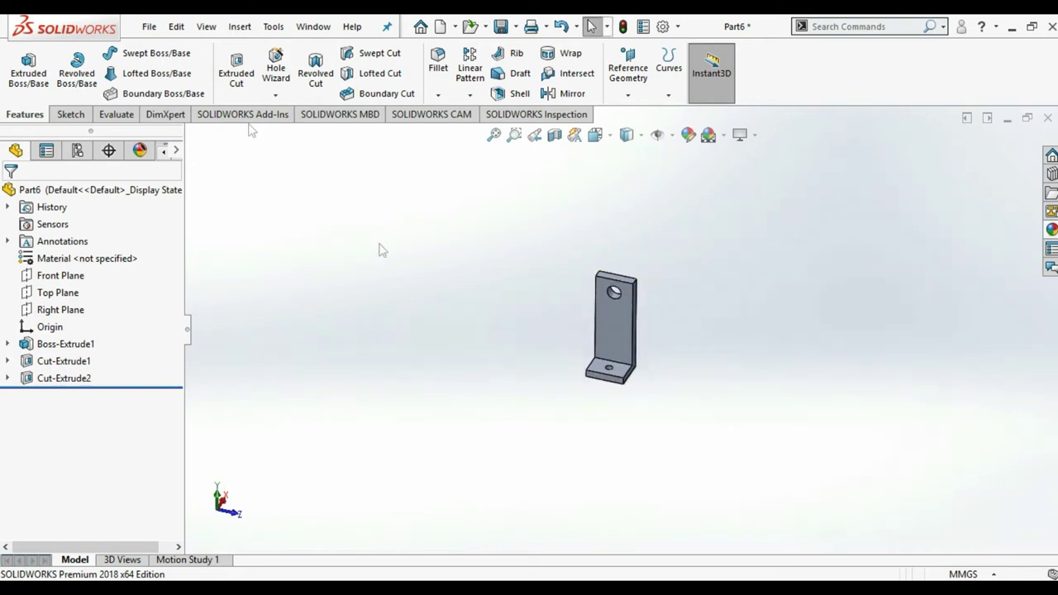
Step: Save the L-bracket part with Save As under the file name FRAME.SLDPRT
left_click(152, 29)
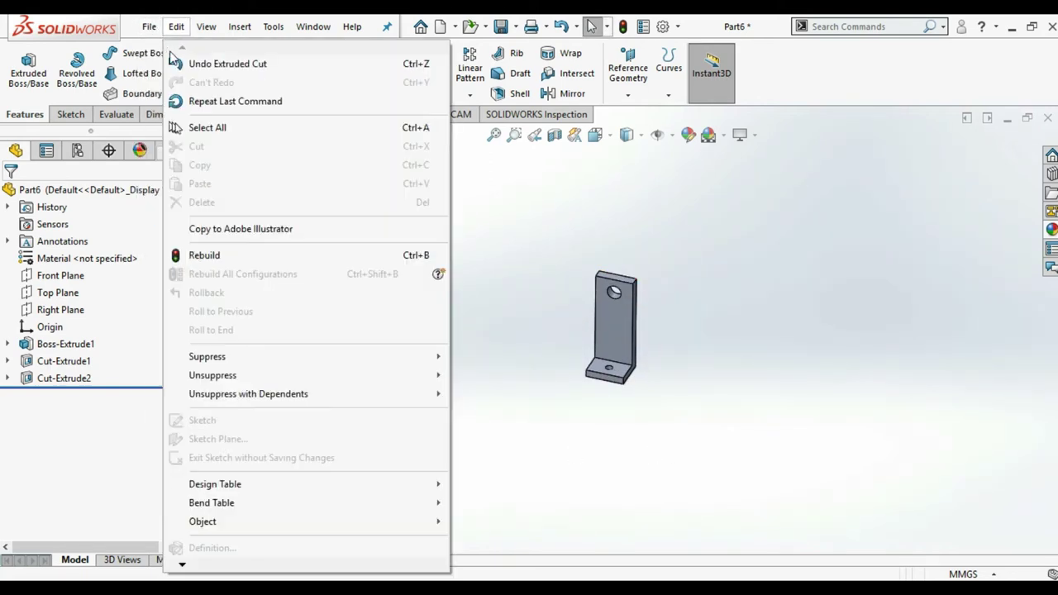
left_click(181, 197)
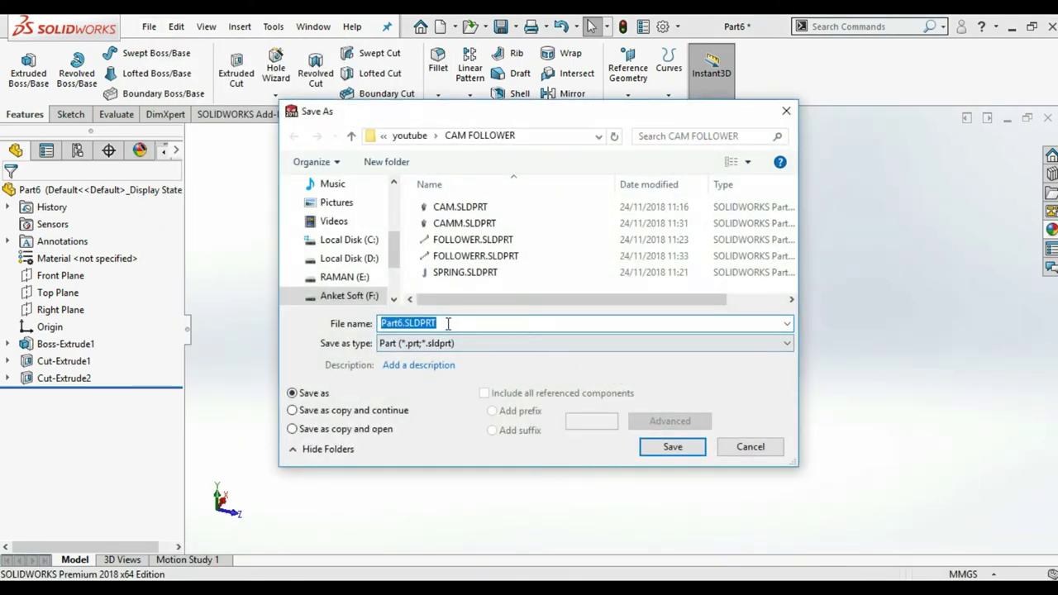
type("FRAM")
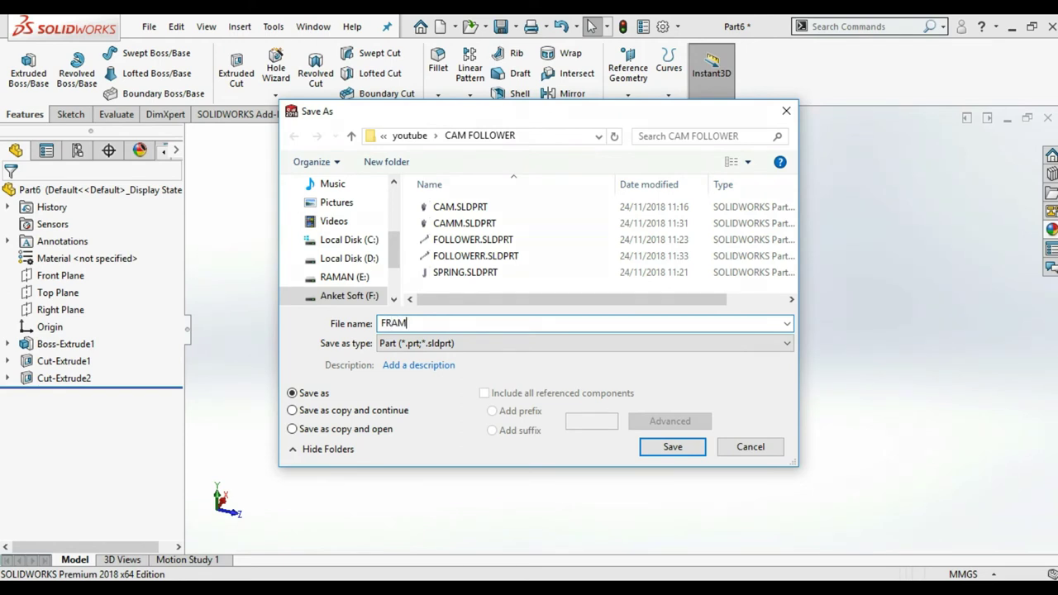
left_click(673, 448)
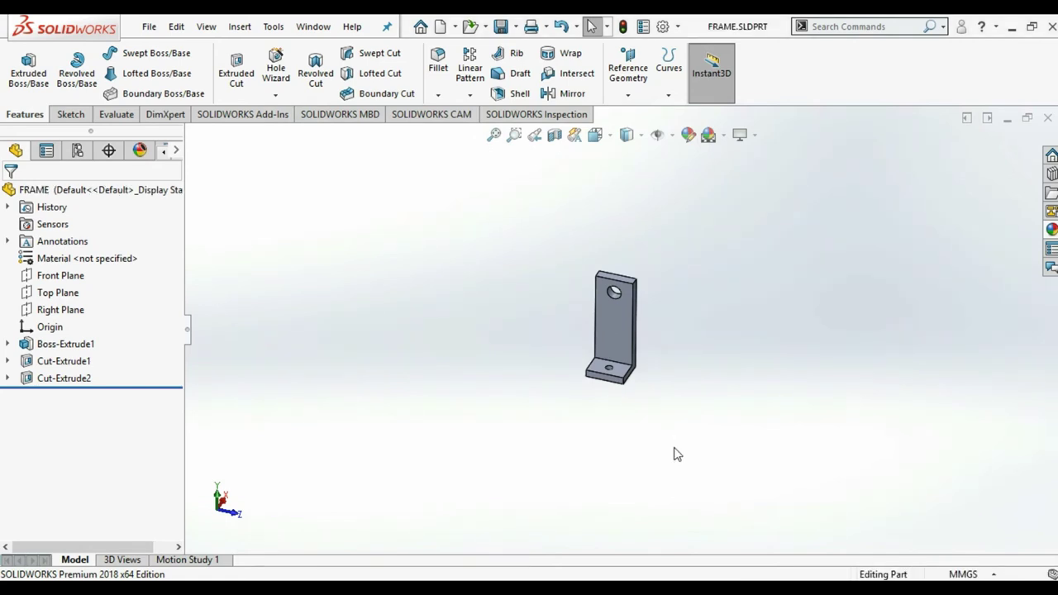
left_click(150, 28)
left_click(171, 51)
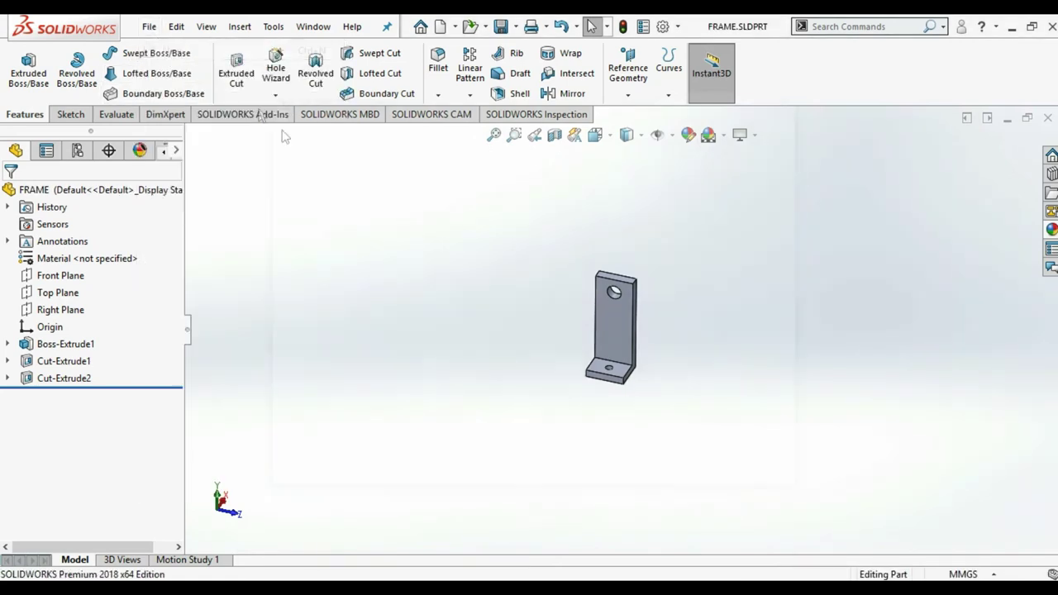
Step: Create a new part, view the Front Plane normal to screen, and switch units to MMGS
left_click(609, 463)
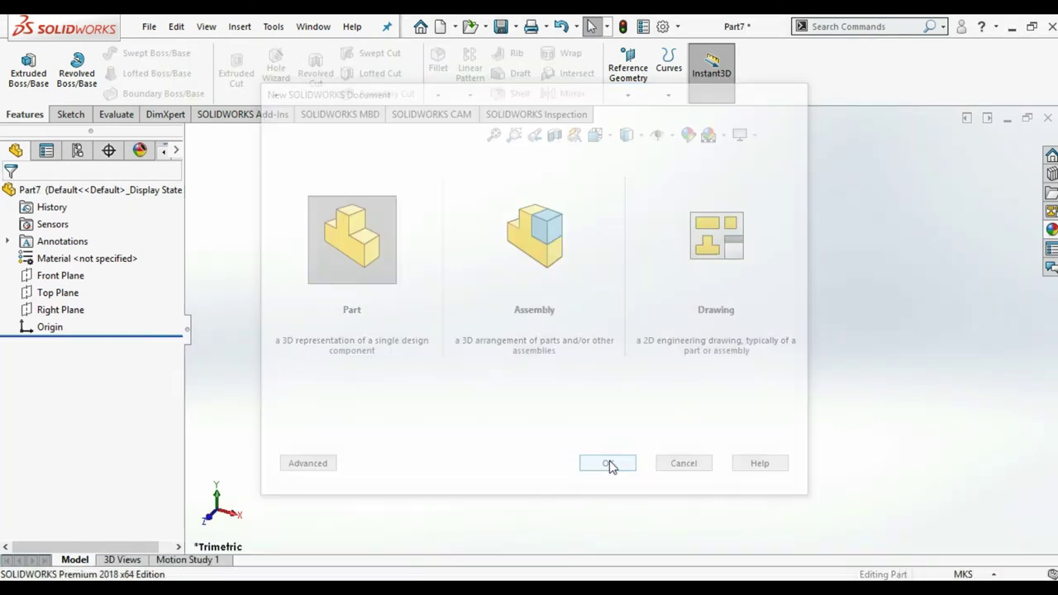
left_click(62, 276)
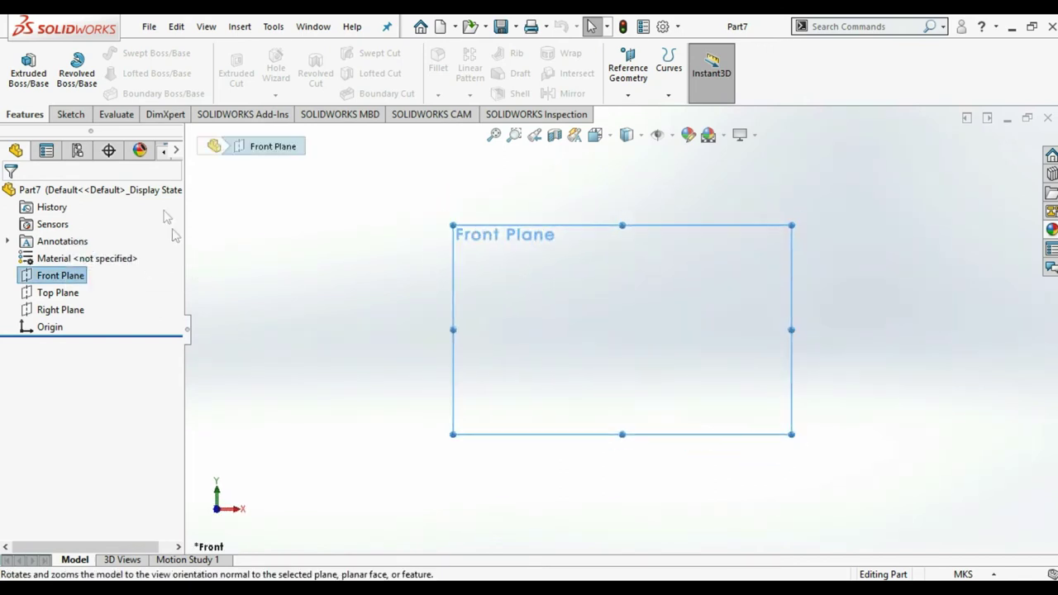
left_click(69, 117)
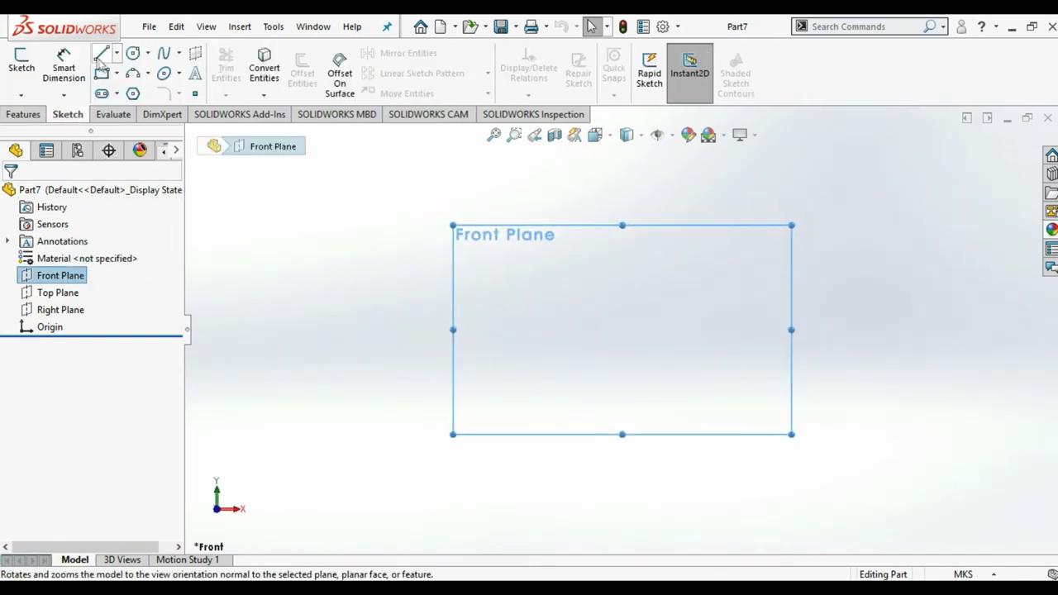
left_click(995, 575)
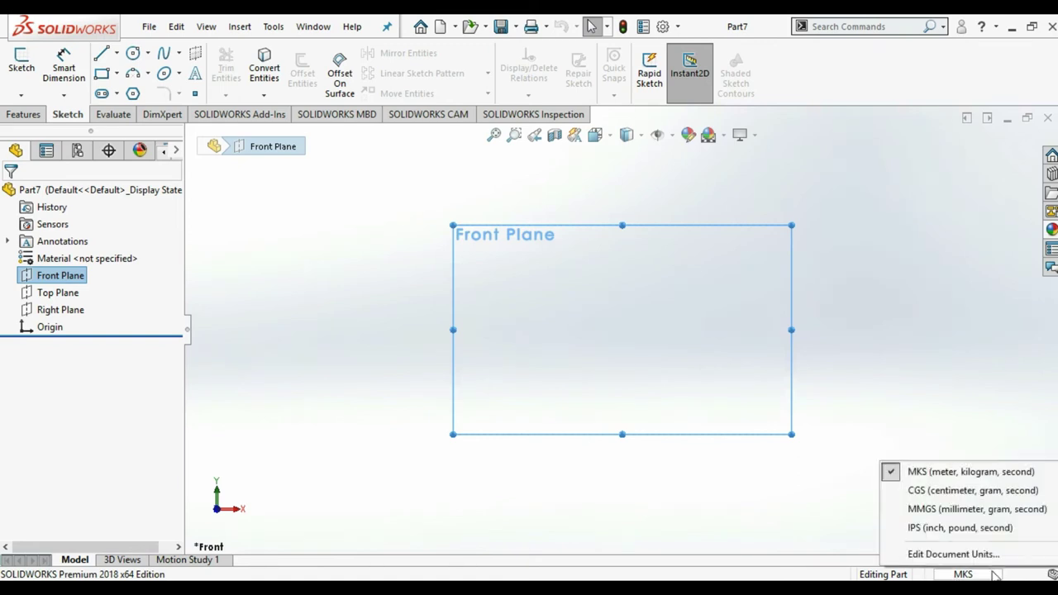
left_click(961, 510)
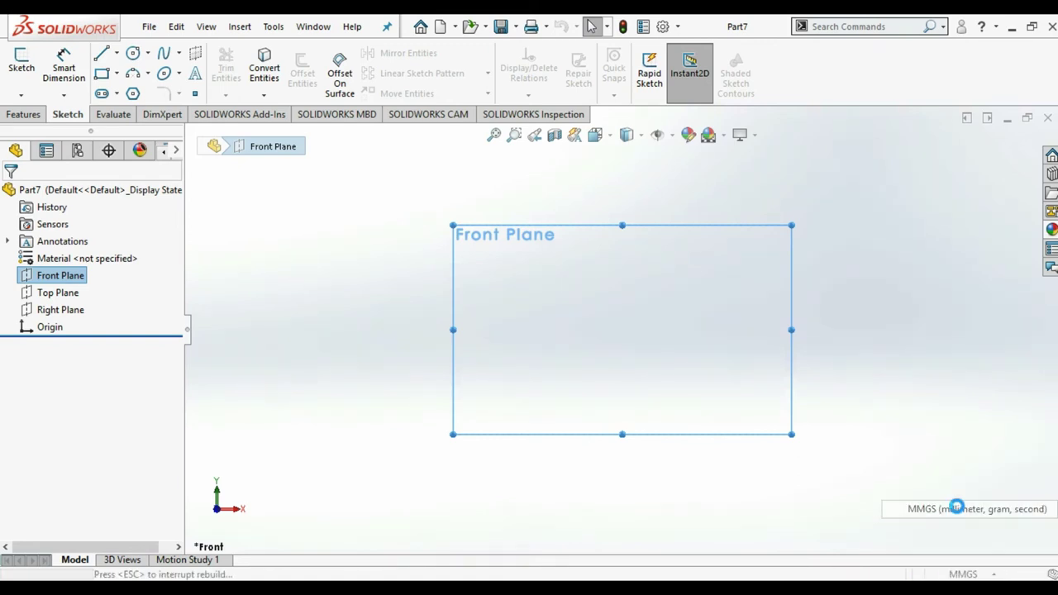
Step: Sketch a single vertical line just right of the origin on the Front Plane
key("l")
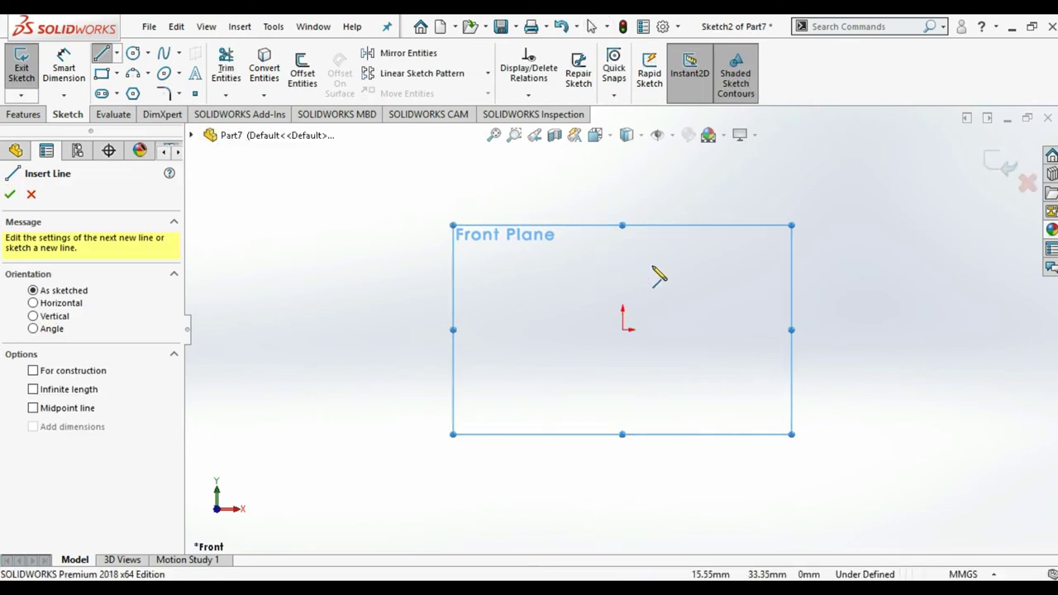
left_click(645, 263)
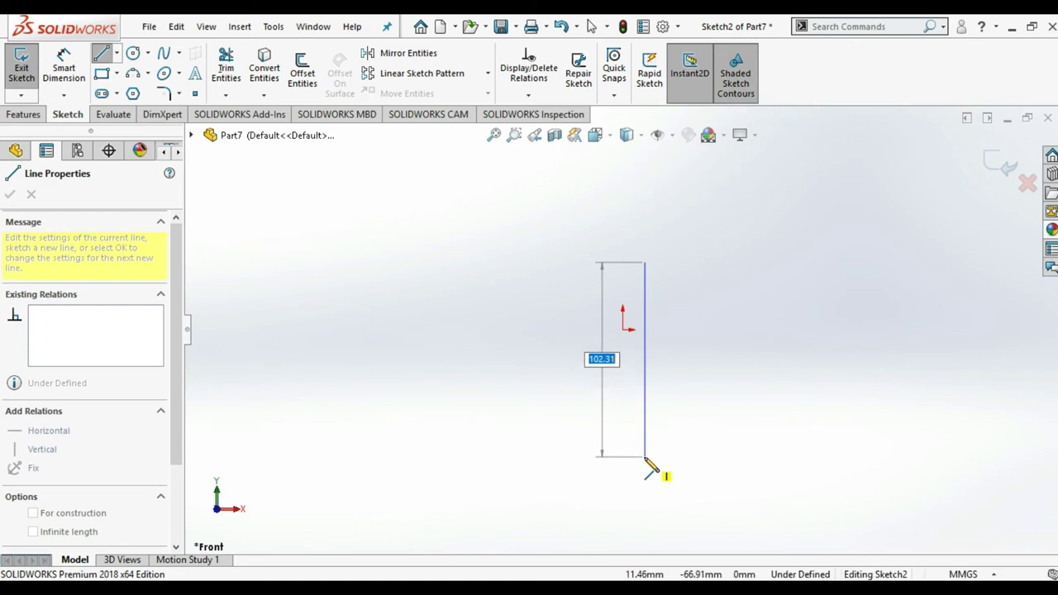
key("Escape")
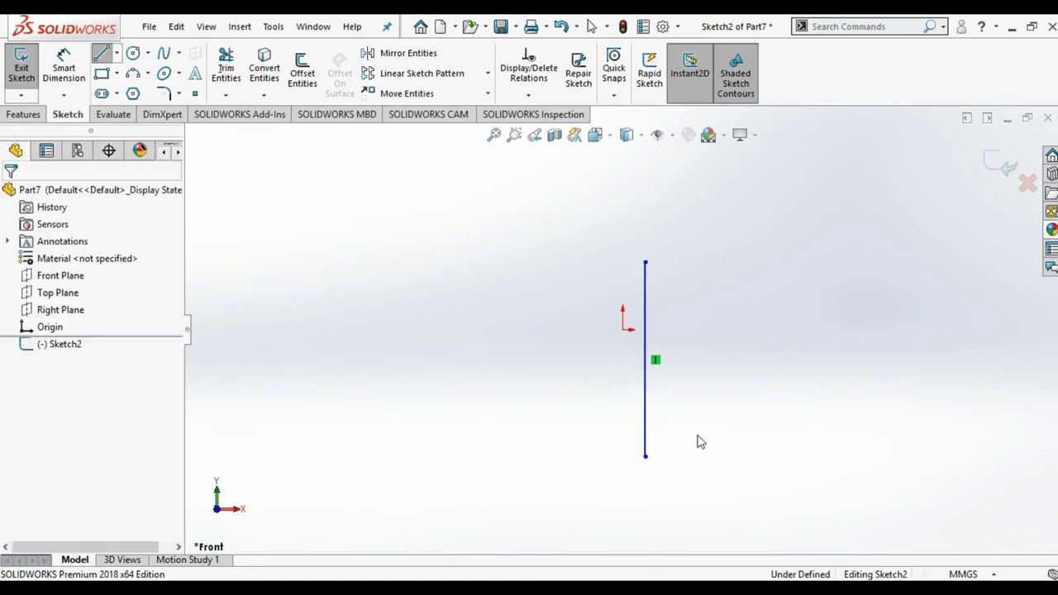
left_click(1002, 165)
left_click(60, 276)
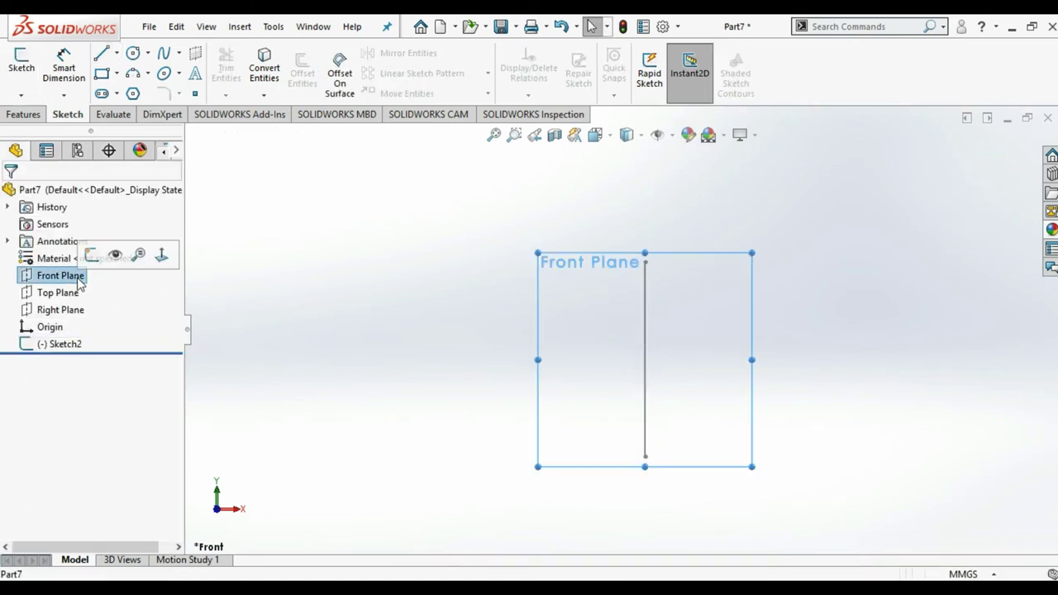
Step: Draw a 3 mm diameter circle near the line's lower end on the Front Plane
left_click(132, 52)
left_click(684, 448)
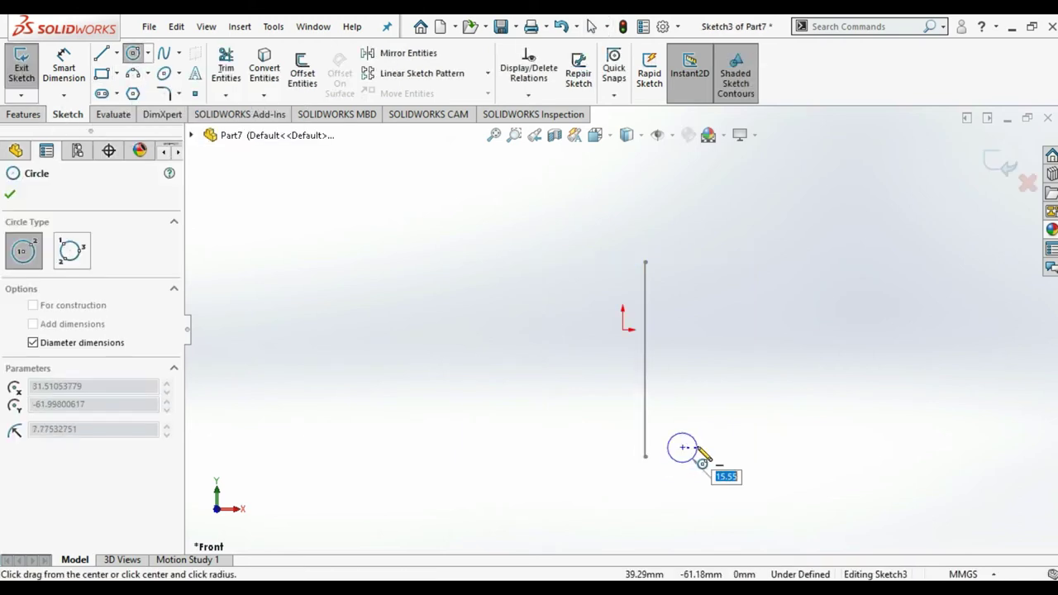
type("3")
key("Return")
key("Escape")
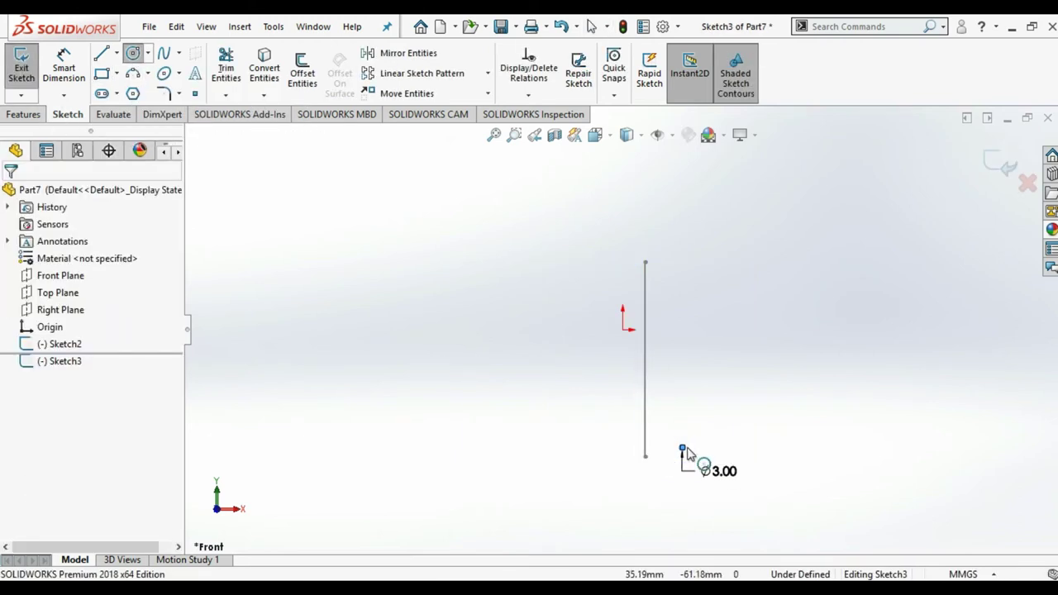
scroll(678, 450, "down", 4)
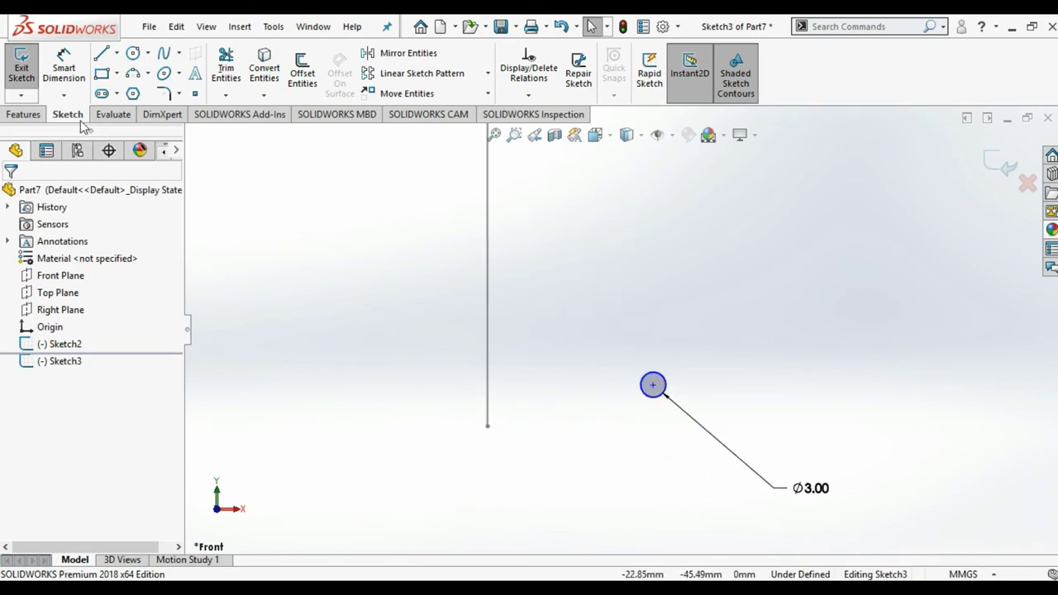
Step: Dimension the circle centre 11 mm horizontally and 1.5 mm vertically from the line's lower end
left_click(64, 71)
left_click(487, 427)
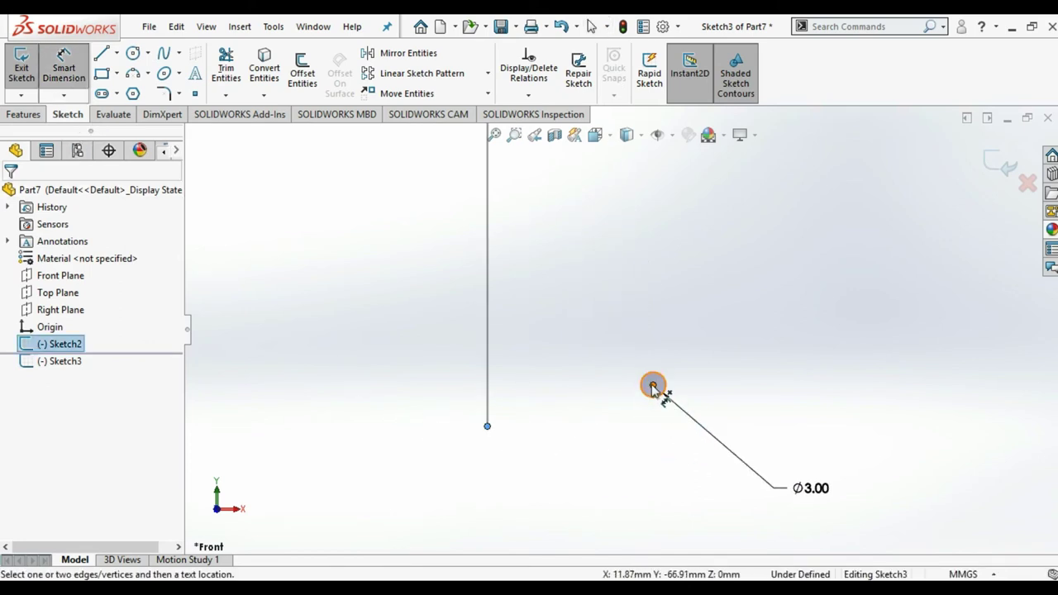
left_click(652, 384)
left_click(583, 498)
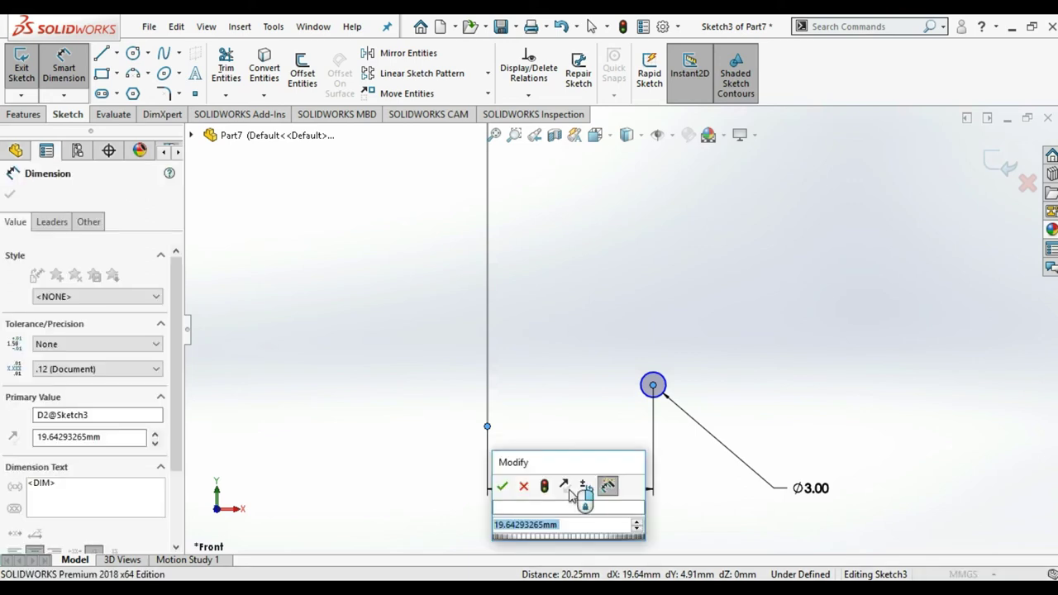
type("11")
key("Return")
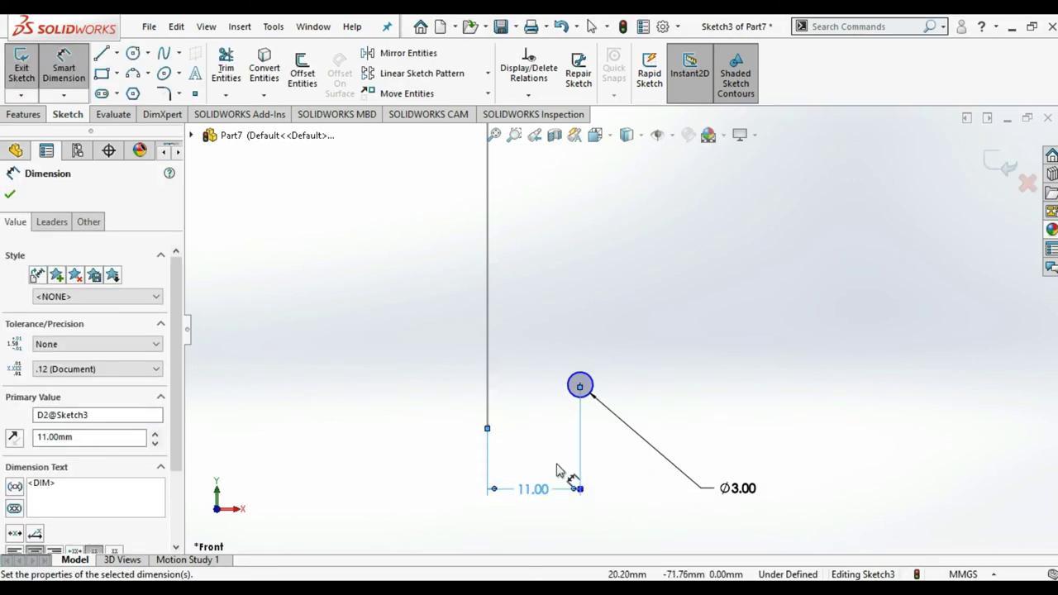
left_click(488, 429)
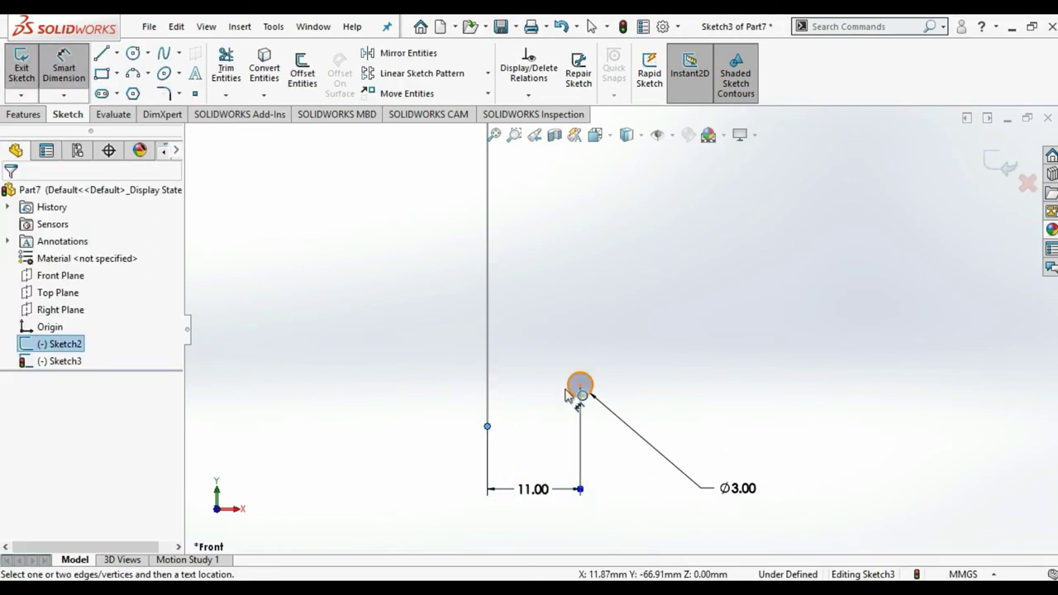
left_click(581, 387)
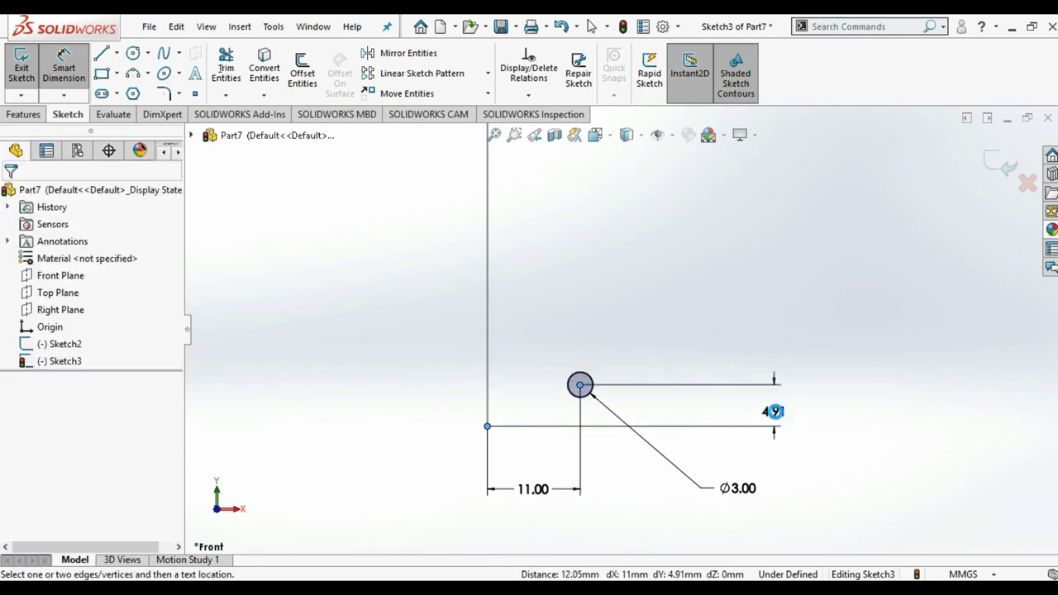
left_click(774, 414)
type("1.5")
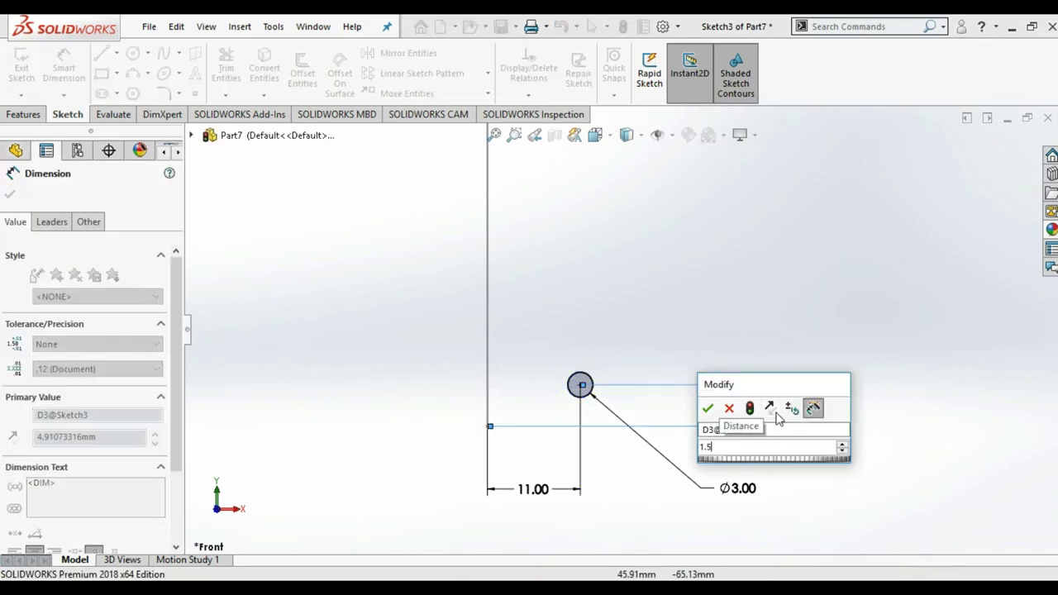
key("Return")
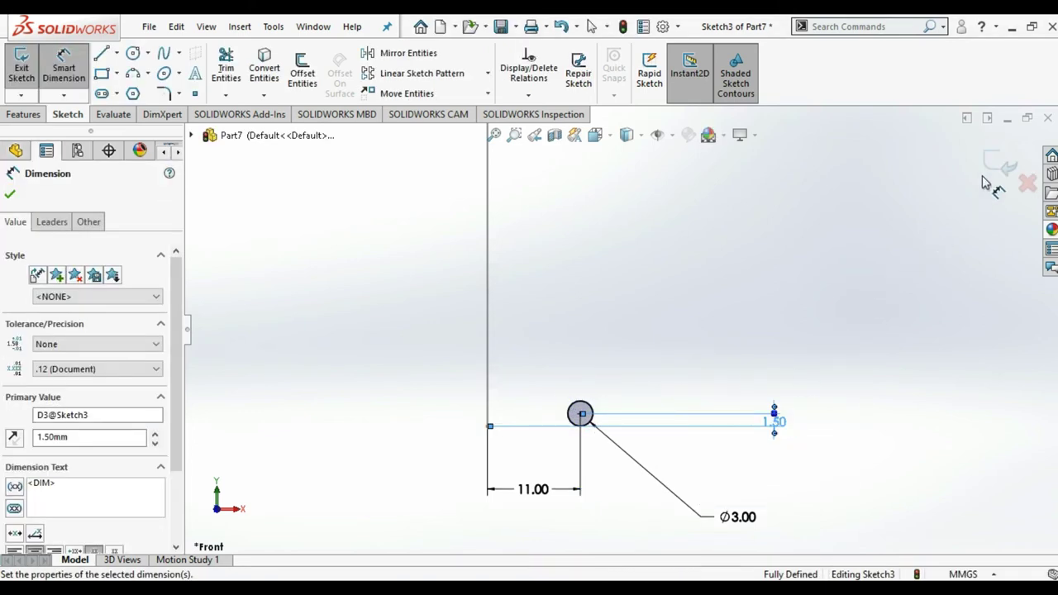
left_click(992, 174)
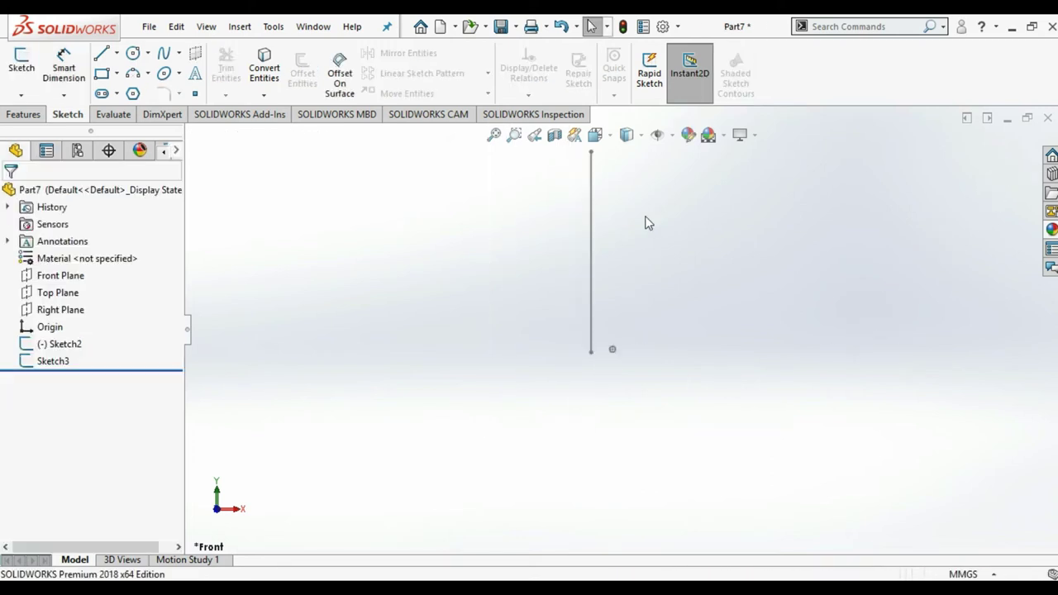
Step: Start a Swept Boss/Base with the Ø3 circle as profile and the vertical line as path
left_click(35, 116)
left_click(149, 53)
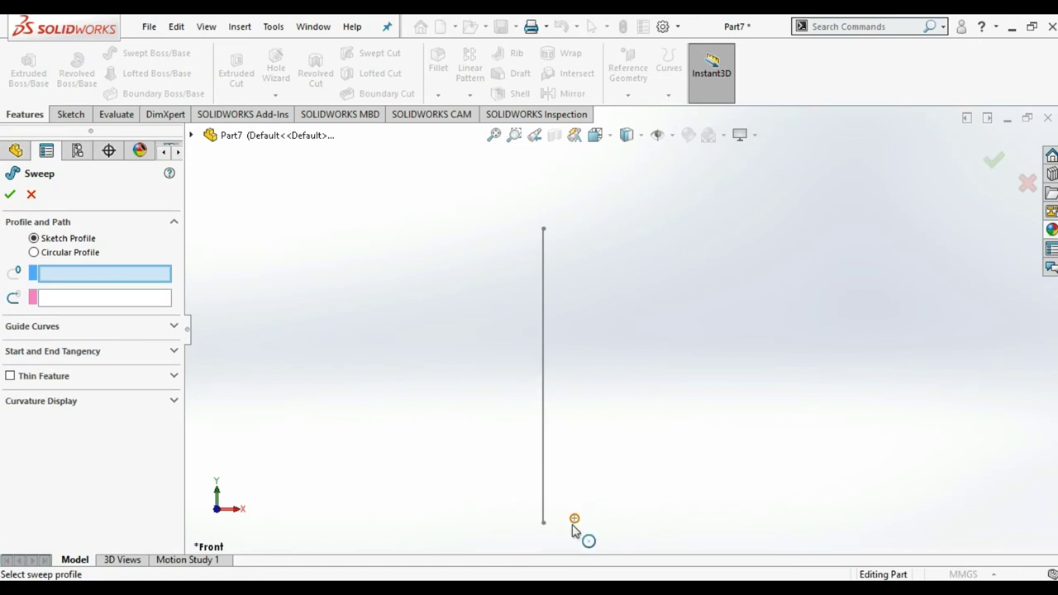
left_click(575, 523)
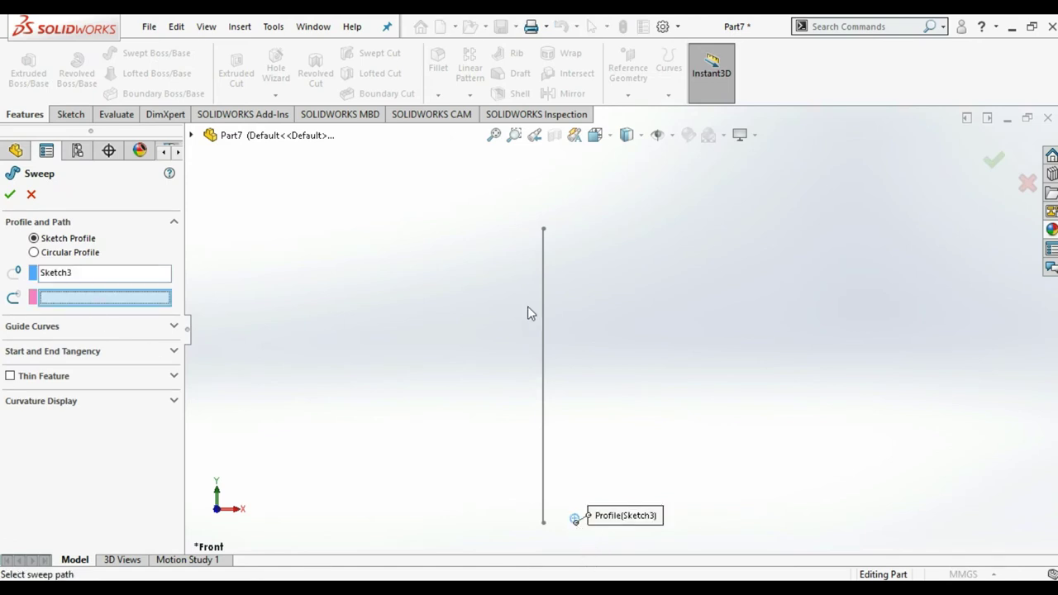
left_click(543, 322)
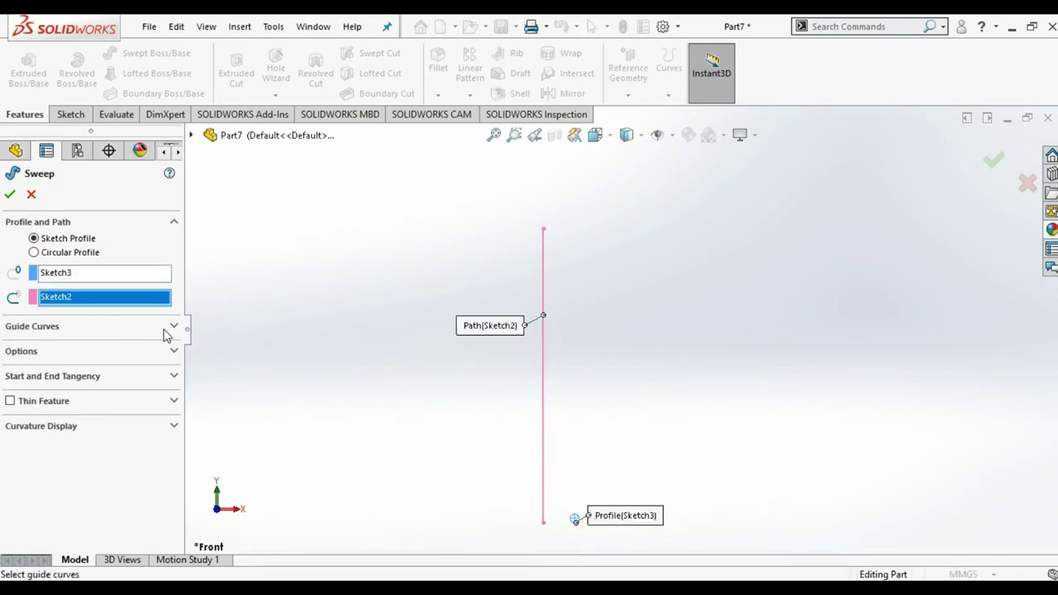
Step: Set Keep Normal Constant with an 18-revolution twist and accept the sweep
left_click(153, 357)
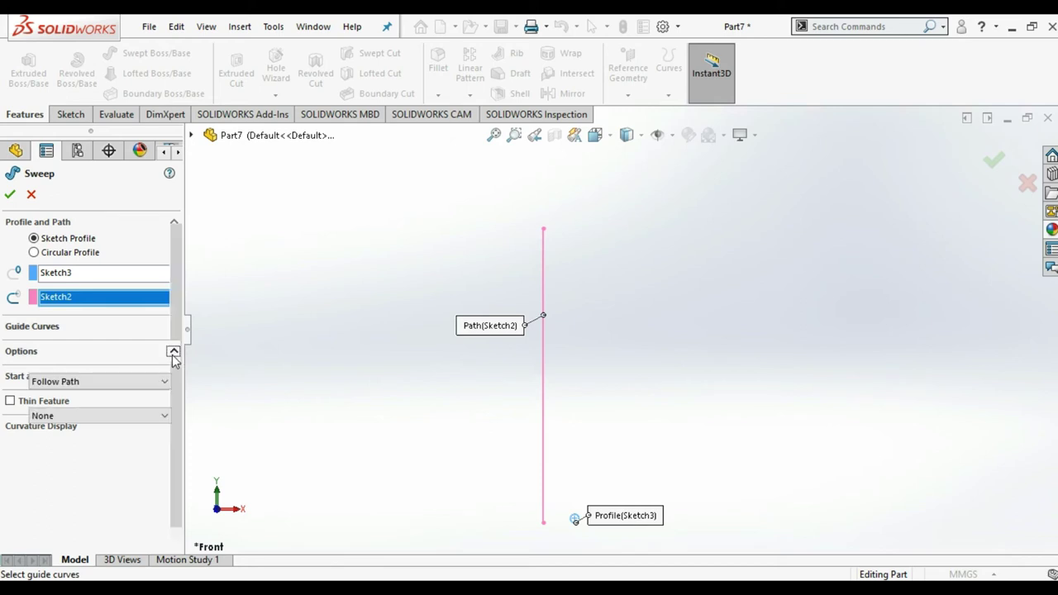
left_click(124, 382)
left_click(93, 406)
left_click(91, 415)
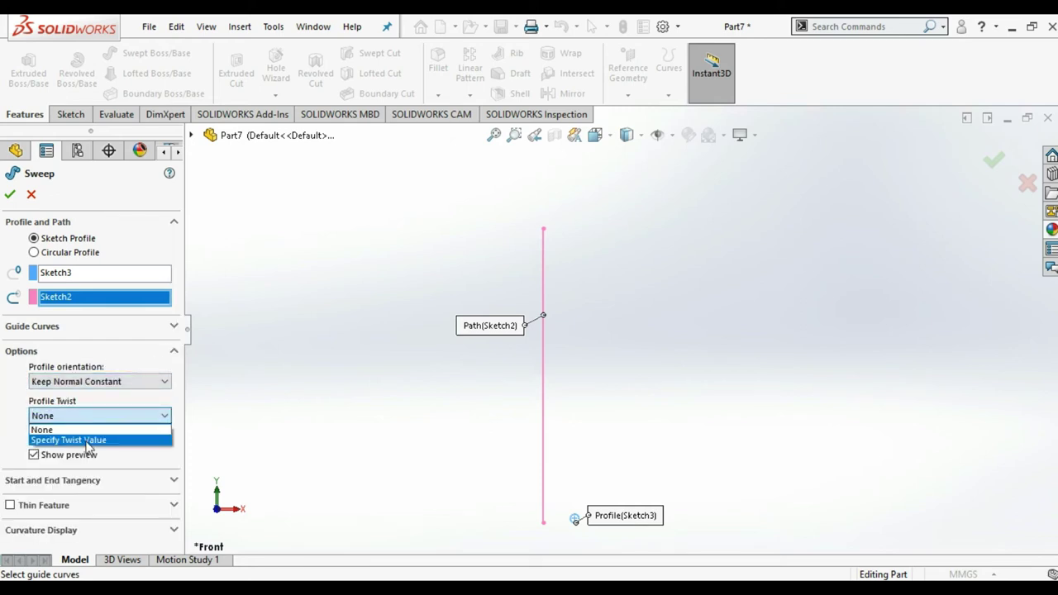
left_click(90, 445)
left_click(101, 426)
left_click(98, 456)
type("18")
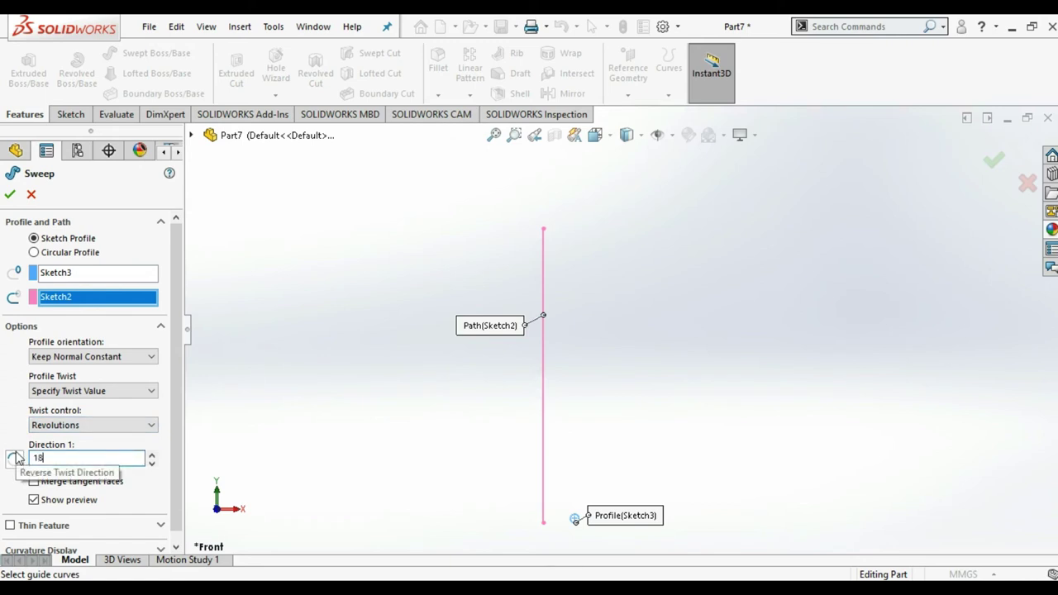
key("Return")
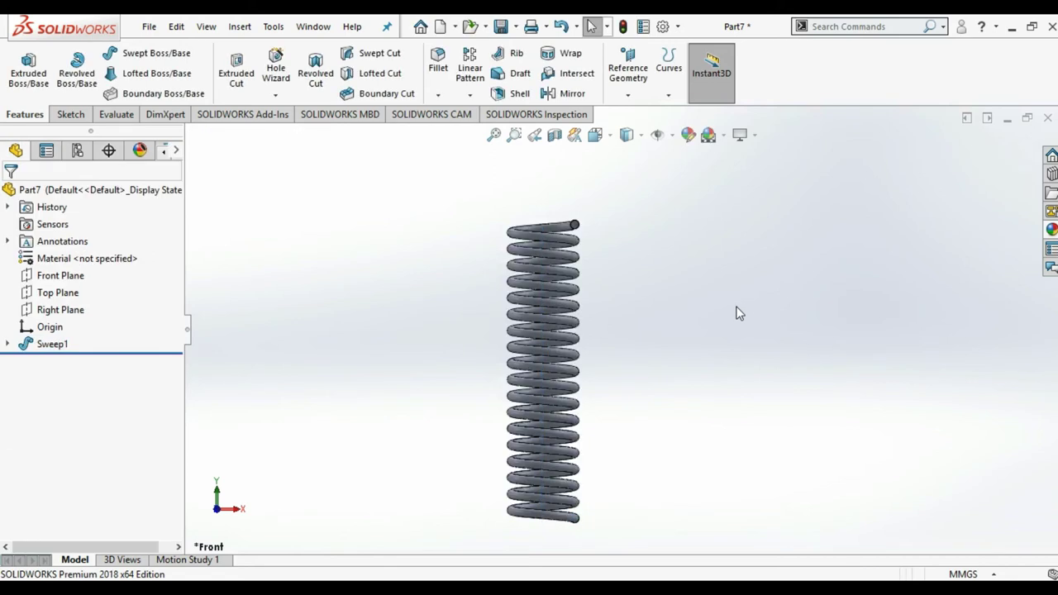
middle_click_drag(704, 360, 655, 380)
Step: Expand Sweep1 and select its path sketch, Sketch2
left_click(8, 346)
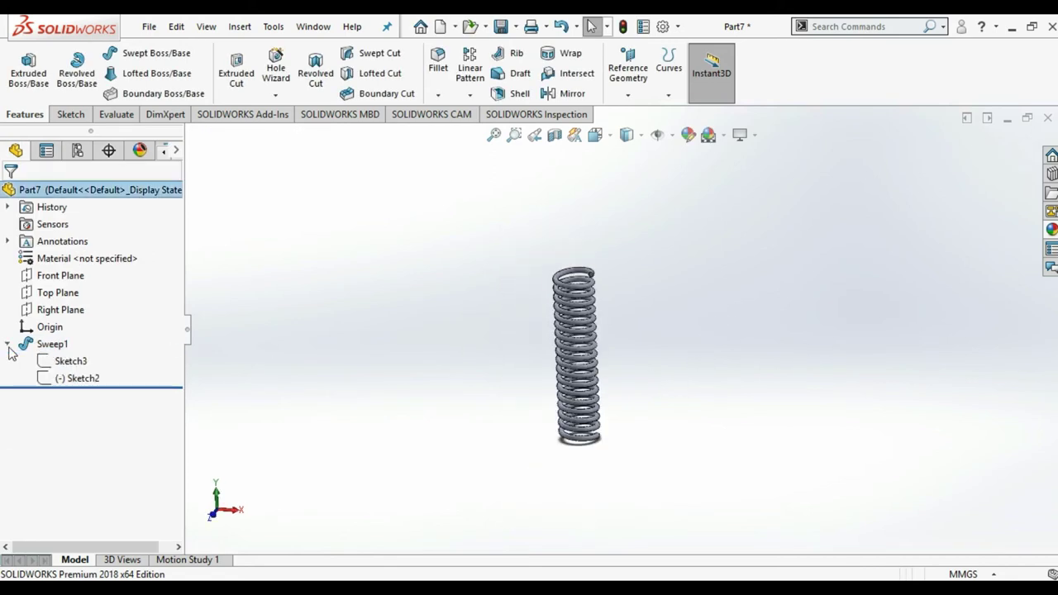
left_click(73, 379)
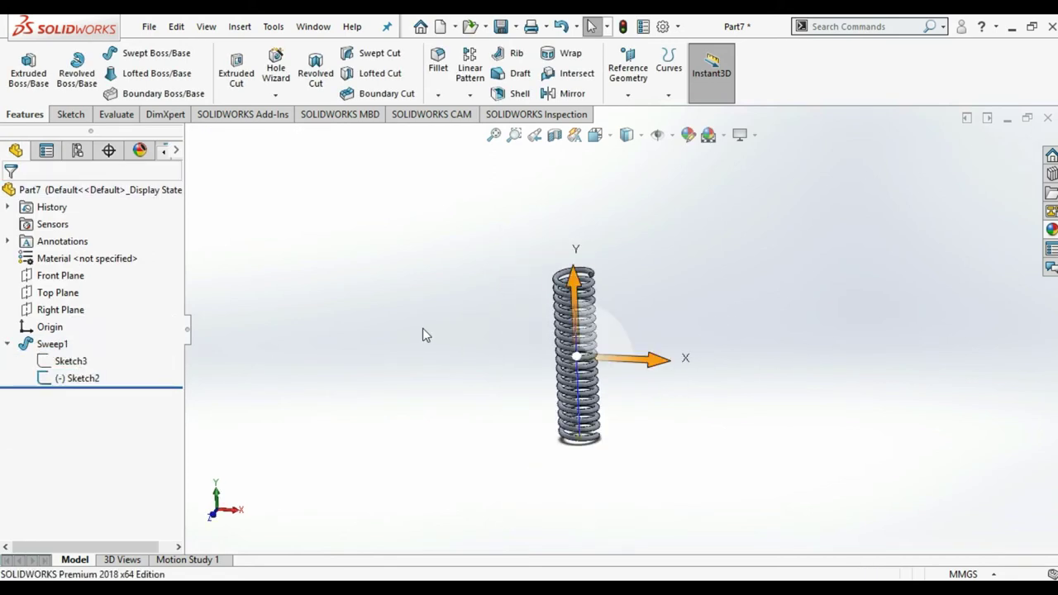
scroll(597, 288, "down", 3)
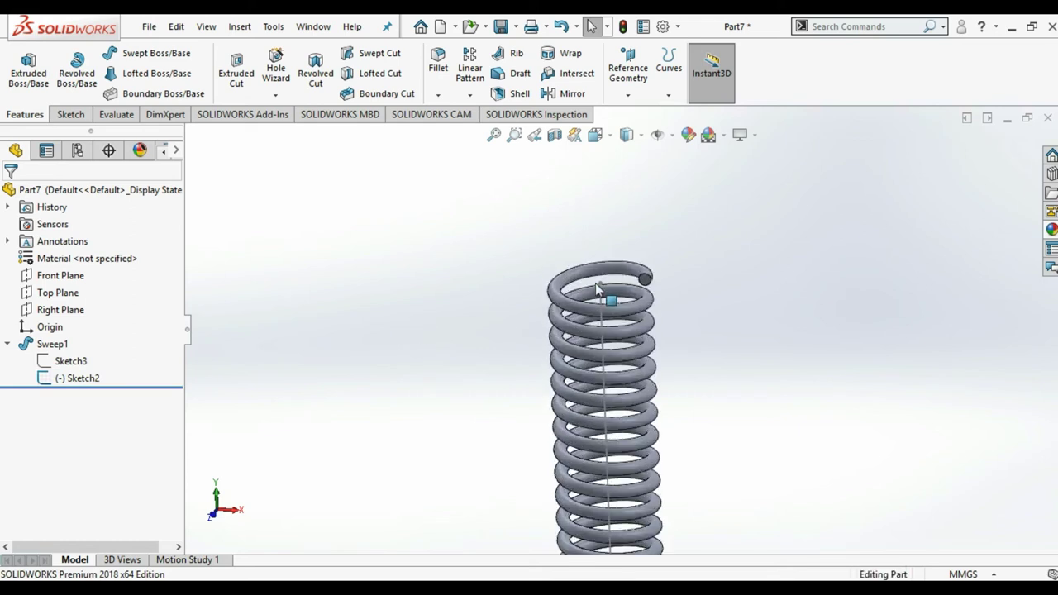
scroll(781, 297, "up", 2)
scroll(779, 327, "up", 2)
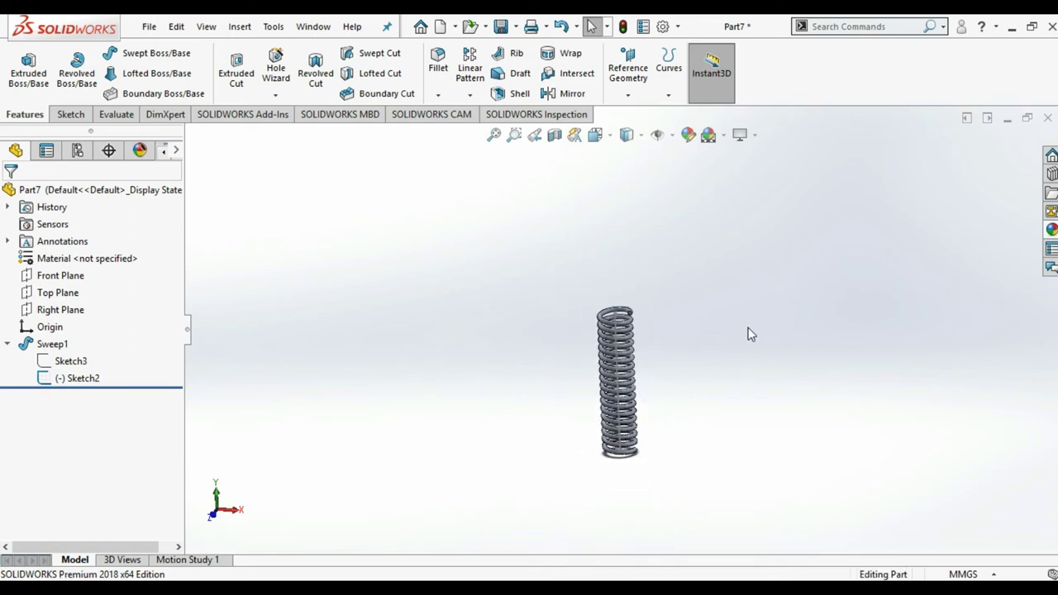
Step: Save the spring part with Save As under the file name SPRINGG.SLDPRT
left_click(149, 26)
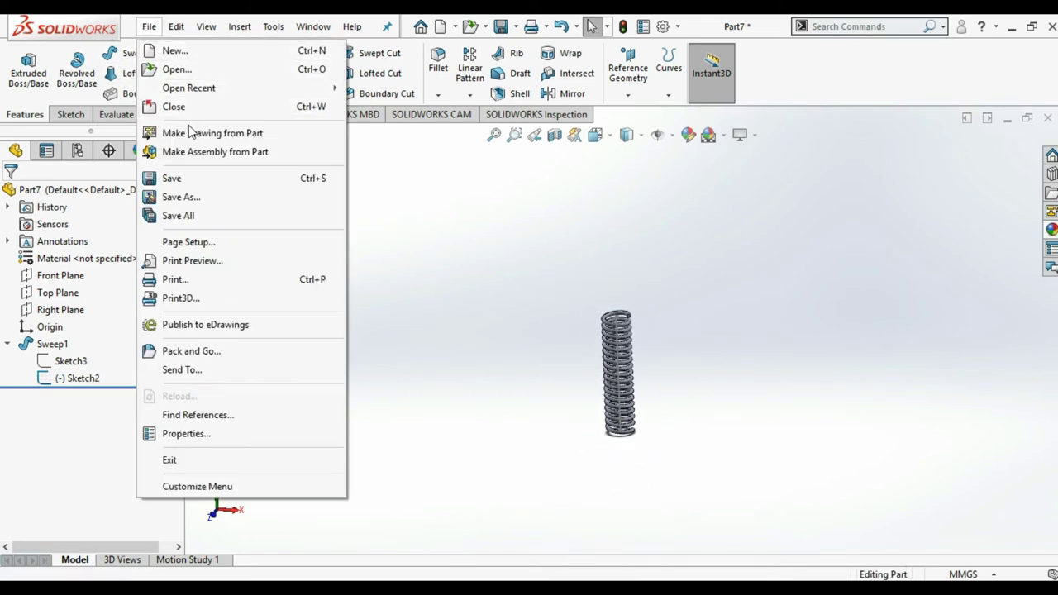
left_click(205, 198)
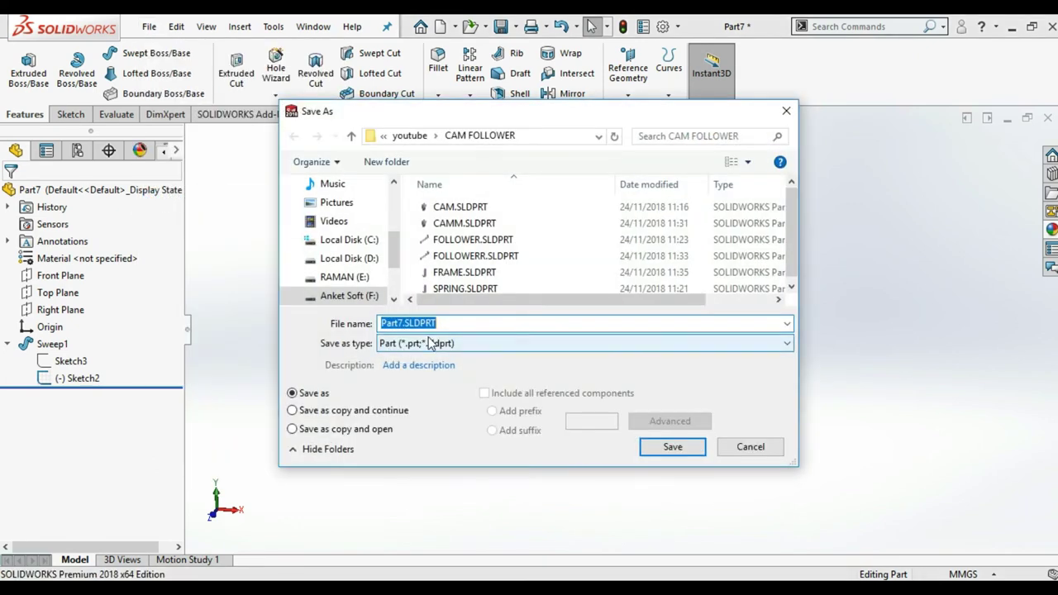
type("SPRINGG")
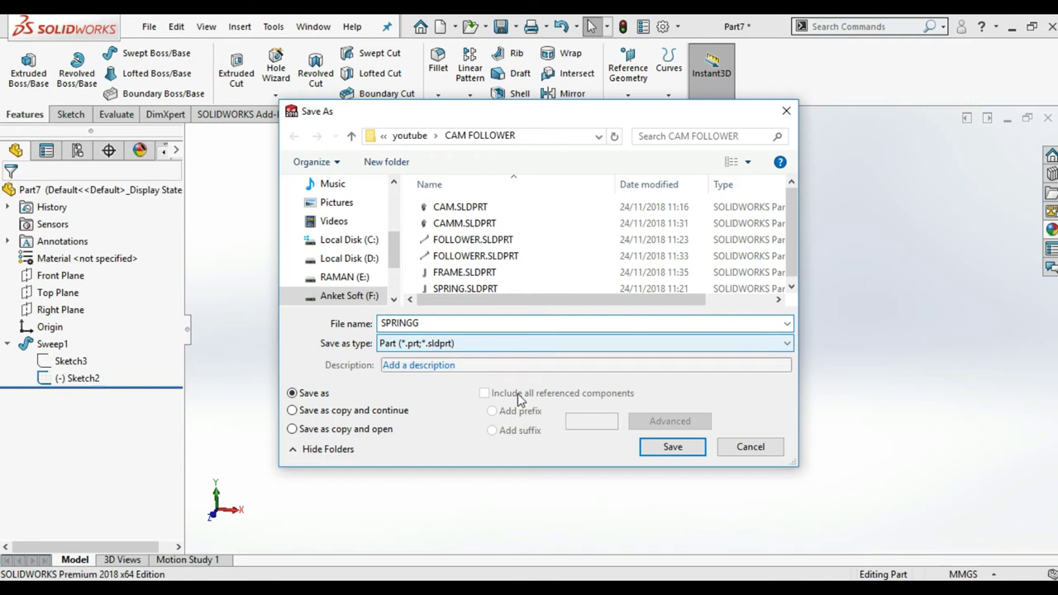
left_click(669, 447)
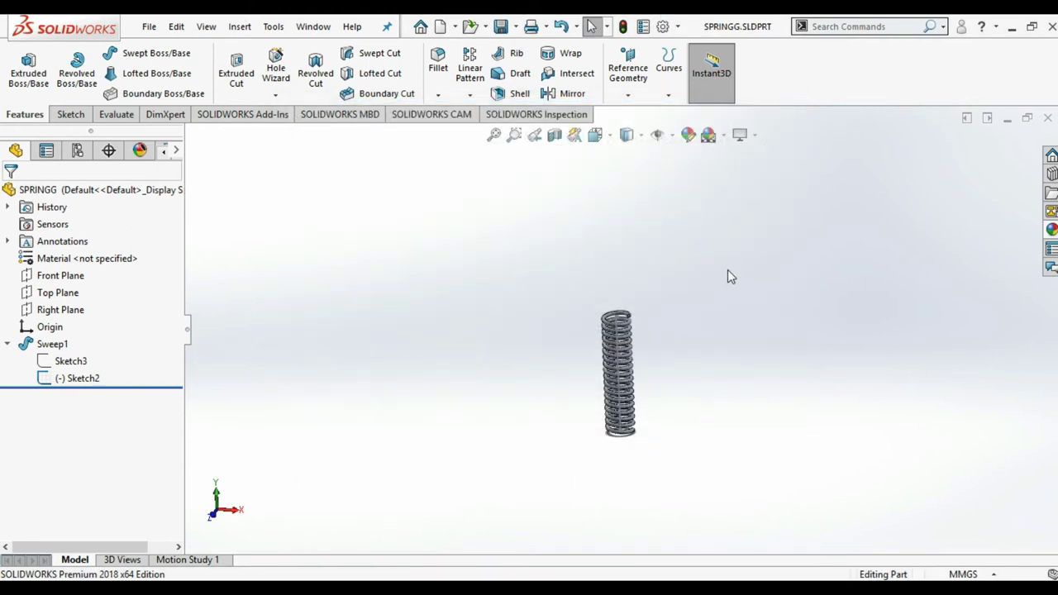
Step: Start a new SOLIDWORKS document and pick the Assembly template
scroll(626, 358, "down", 2)
scroll(626, 359, "up", 2)
scroll(626, 358, "down", 3)
scroll(658, 344, "down", 2)
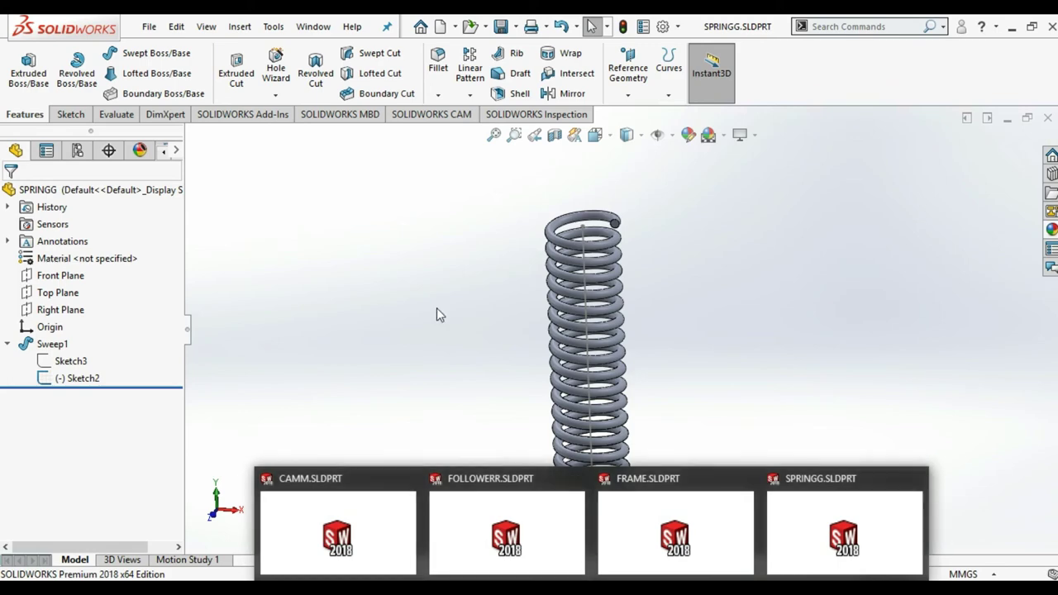
left_click(149, 27)
left_click(469, 222)
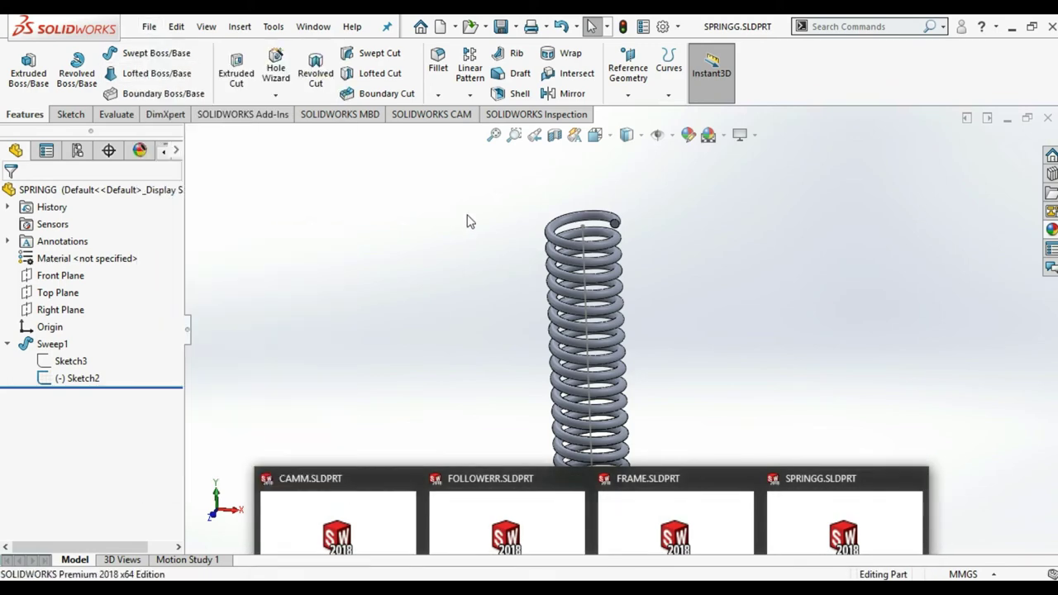
left_click(149, 26)
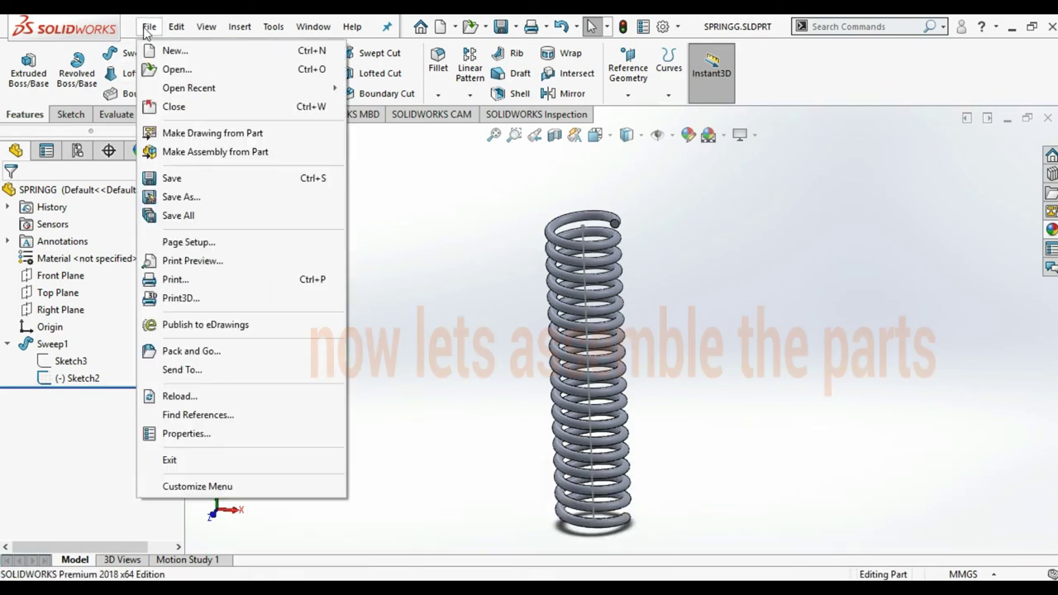
left_click(178, 47)
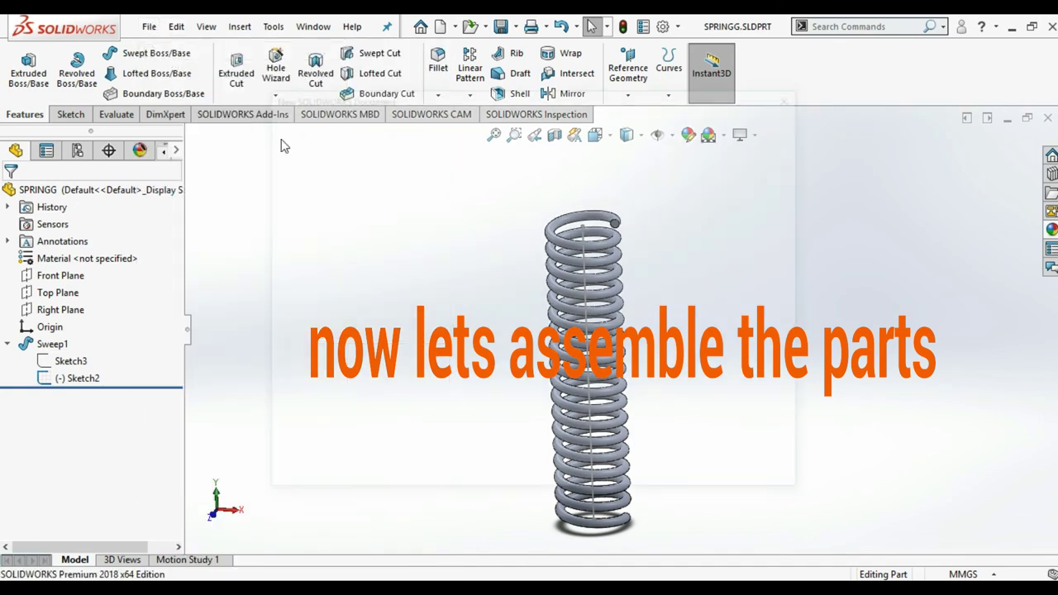
left_click(552, 252)
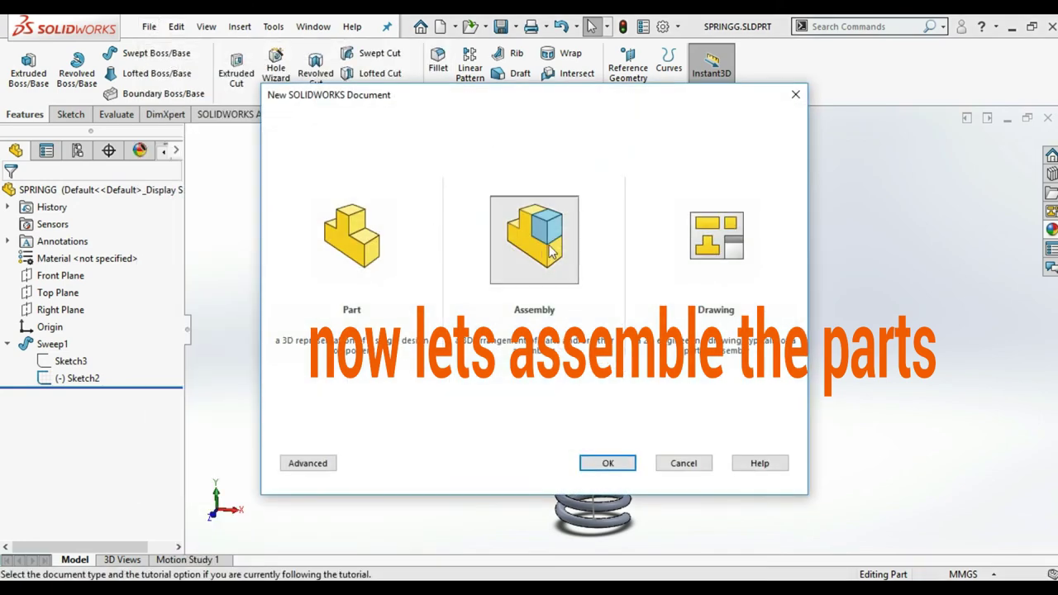
Step: Create the assembly and place FRAME as its first, fixed component
left_click(609, 468)
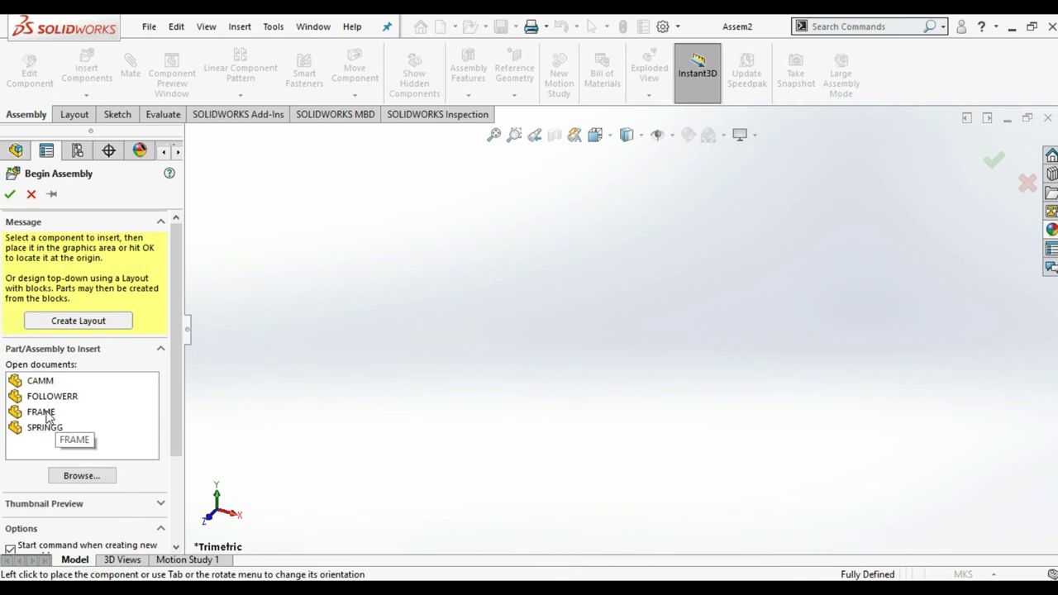
left_click(46, 417)
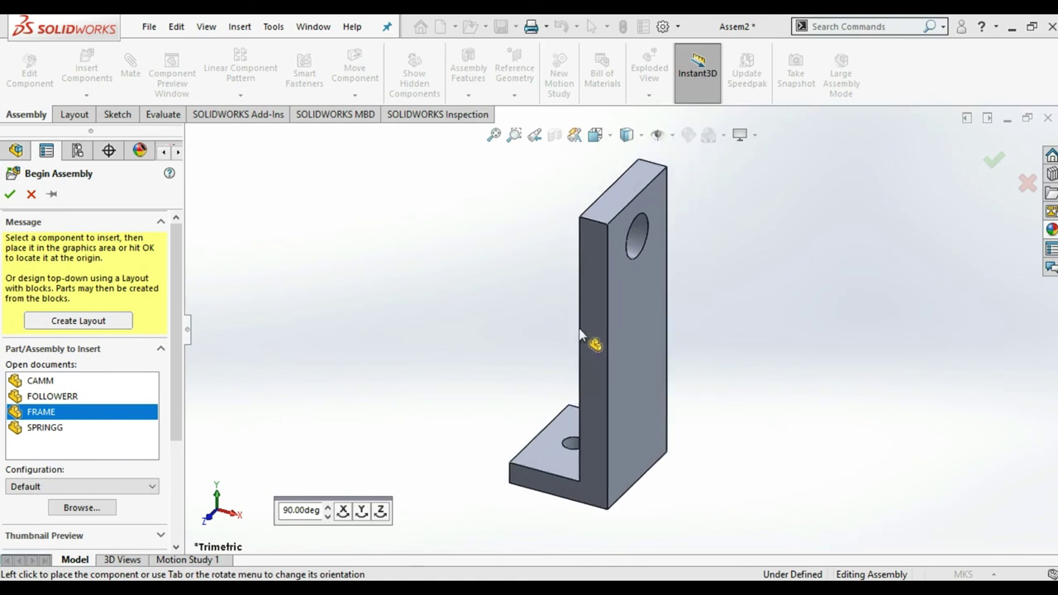
left_click(582, 334)
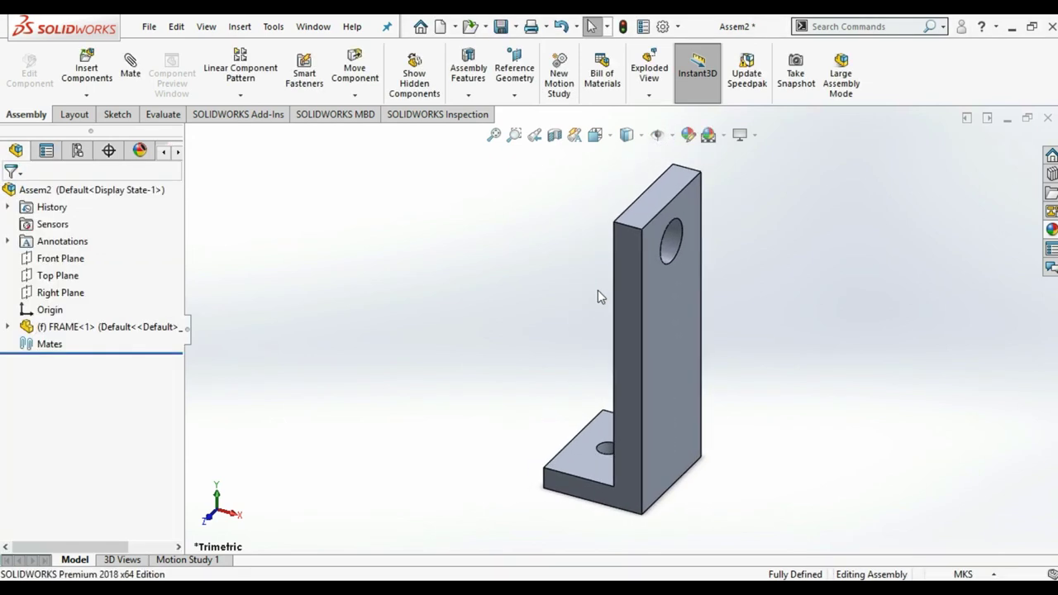
middle_click_drag(568, 292, 653, 329)
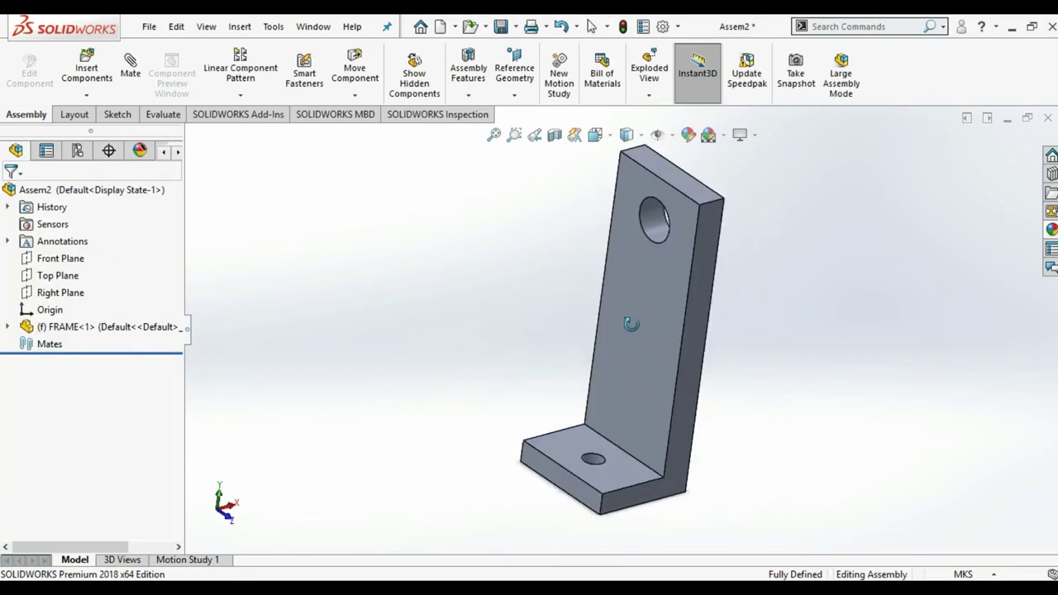
middle_click_drag(653, 322, 659, 312)
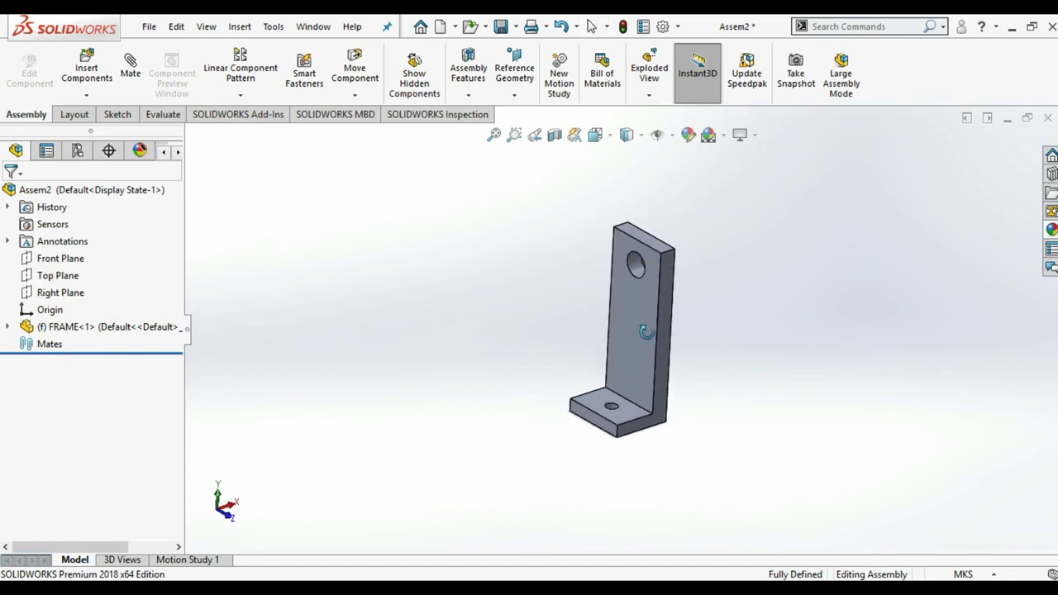
scroll(659, 312, "down", 2)
scroll(660, 320, "up", 2)
scroll(605, 315, "down", 1)
scroll(606, 316, "down", 2)
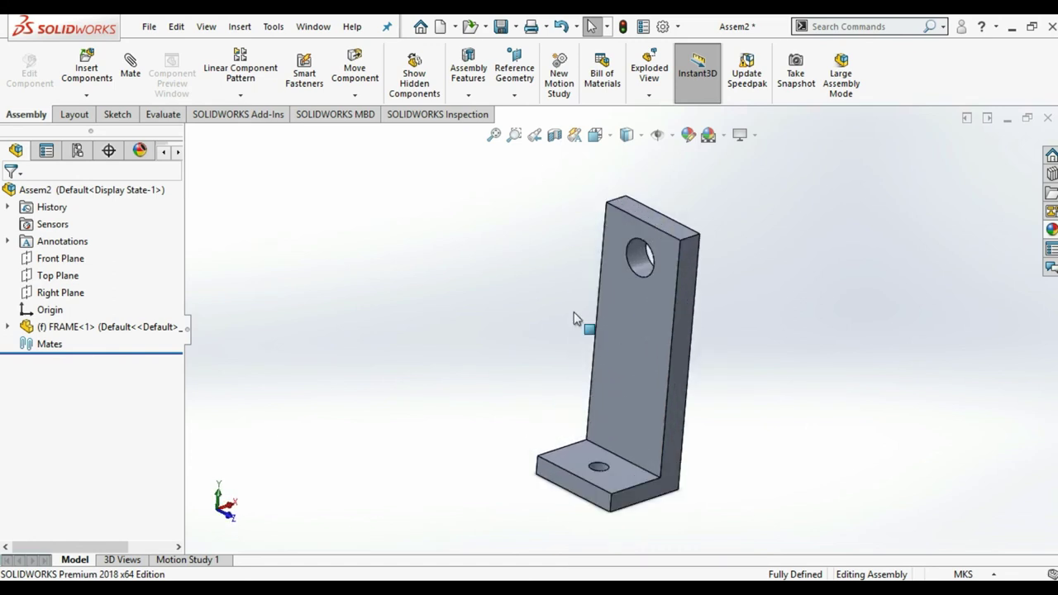
left_click(95, 79)
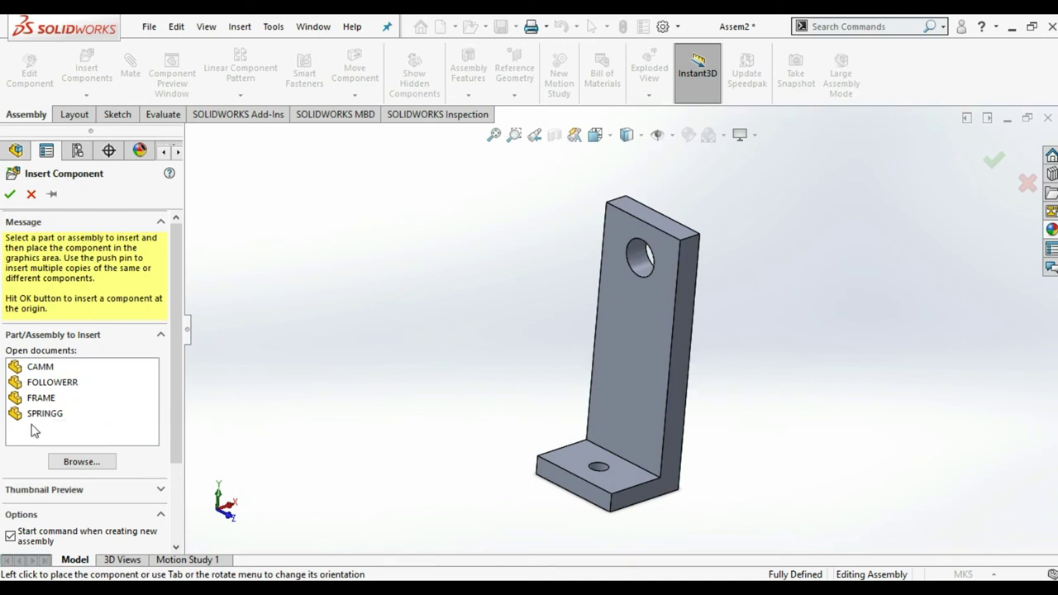
Step: Insert CAMM and mate its boss concentric with the frame's upper hole
left_click(42, 368)
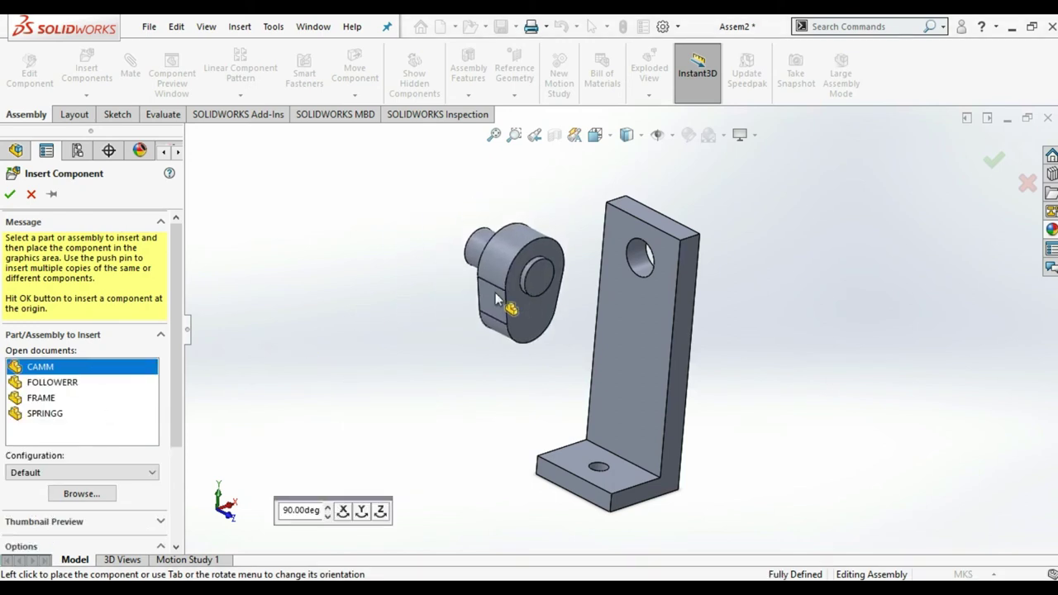
left_click(467, 277)
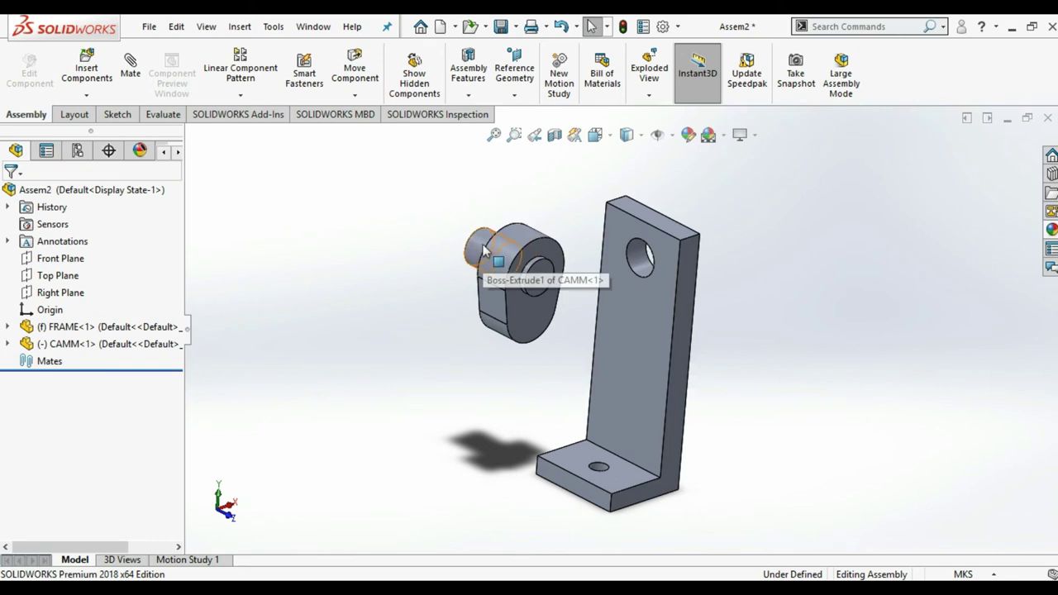
left_click(478, 250)
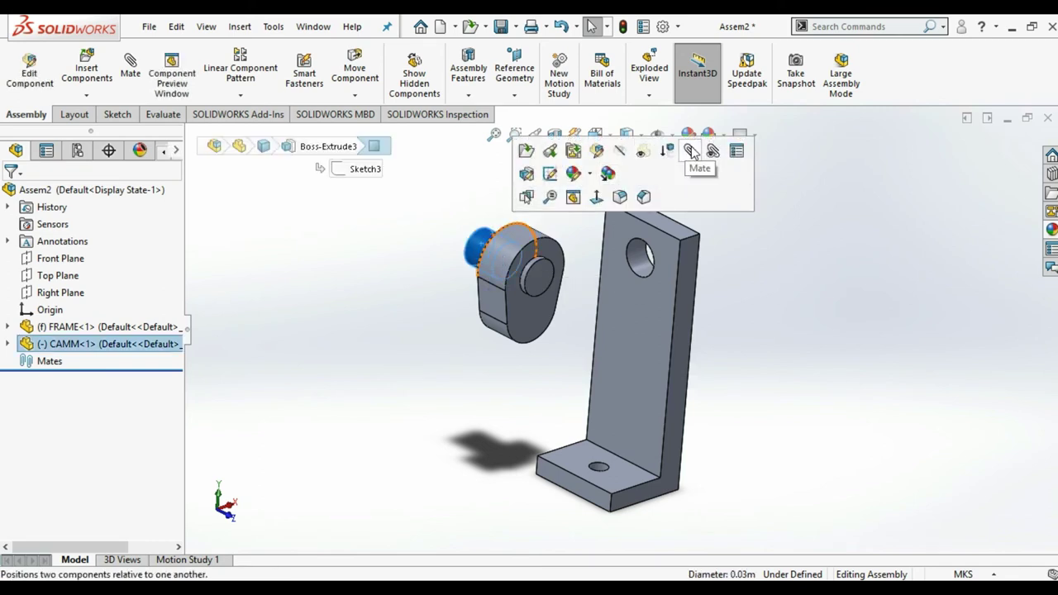
left_click(690, 151)
left_click(641, 265)
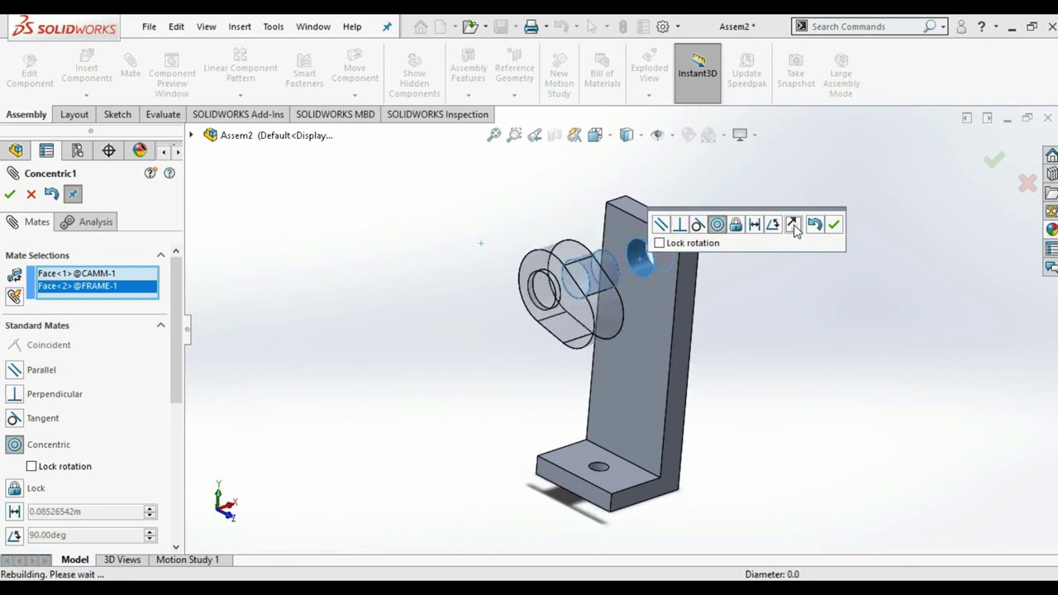
left_click(834, 227)
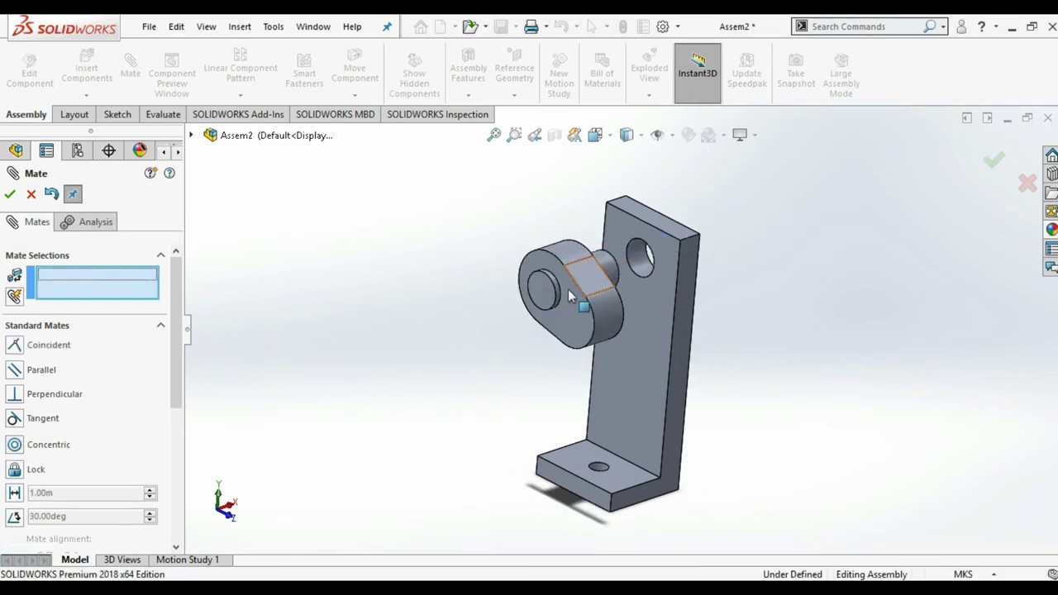
Step: Mate the cam's back face coincident with the frame's front face
left_click_drag(569, 296, 415, 382)
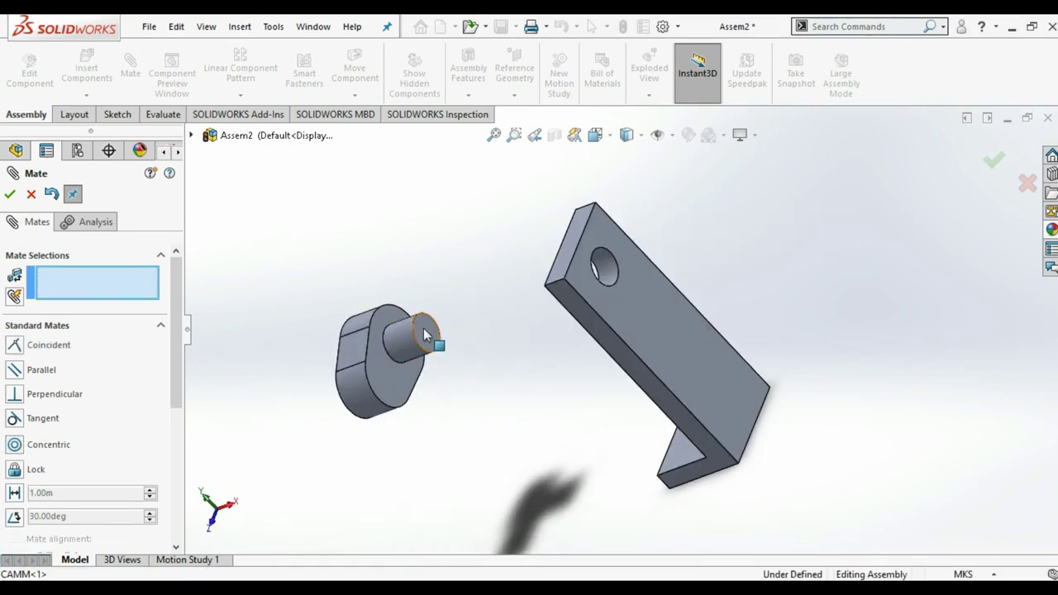
left_click(426, 334)
left_click(644, 314)
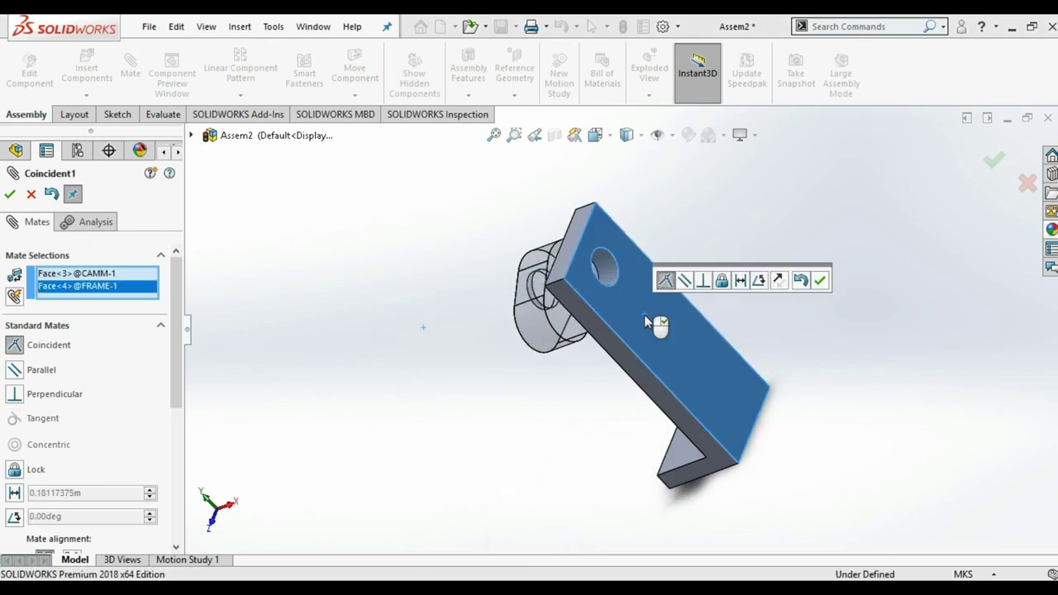
left_click(819, 280)
mouse_move(769, 289)
middle_mouse_down()
mouse_move(870, 265)
mouse_move(822, 144)
mouse_move(895, 193)
middle_mouse_up()
left_click_drag(550, 332, 612, 319)
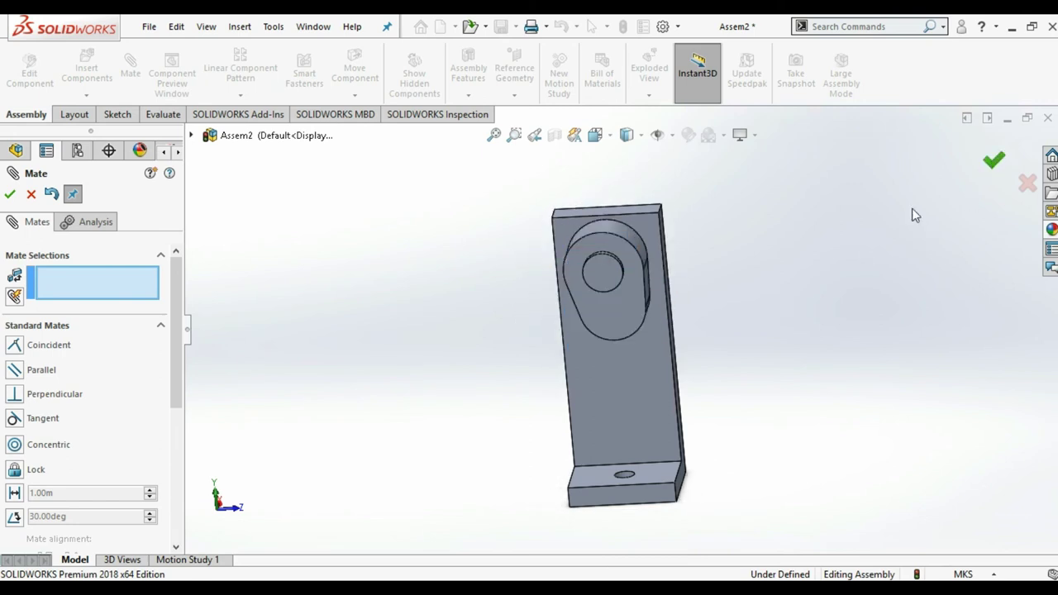
key("Escape")
mouse_move(775, 245)
middle_mouse_down()
mouse_move(850, 226)
mouse_move(804, 246)
middle_mouse_up()
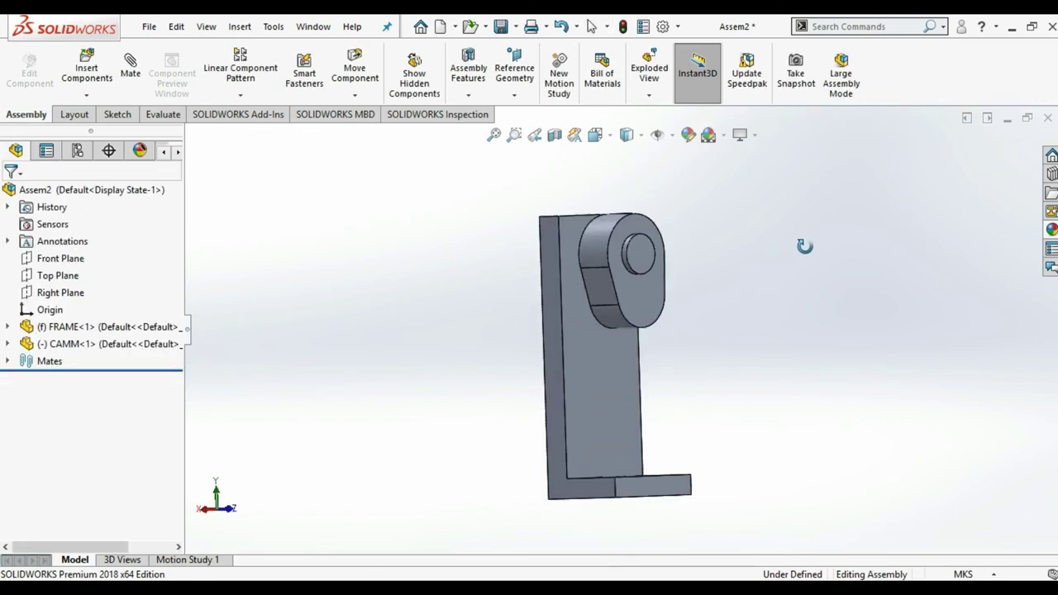
mouse_move(377, 241)
middle_mouse_down()
mouse_move(300, 273)
mouse_move(314, 295)
middle_mouse_up()
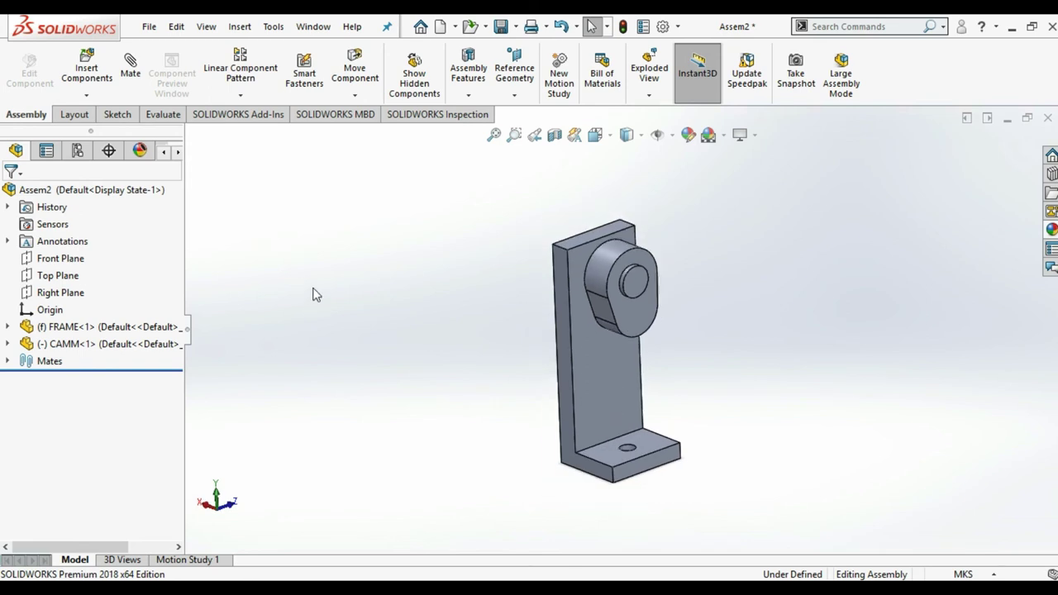
left_click(89, 74)
Step: Insert FOLLOWERR and mate its rod concentric with the frame's base hole, flipped to point upward
left_click(49, 383)
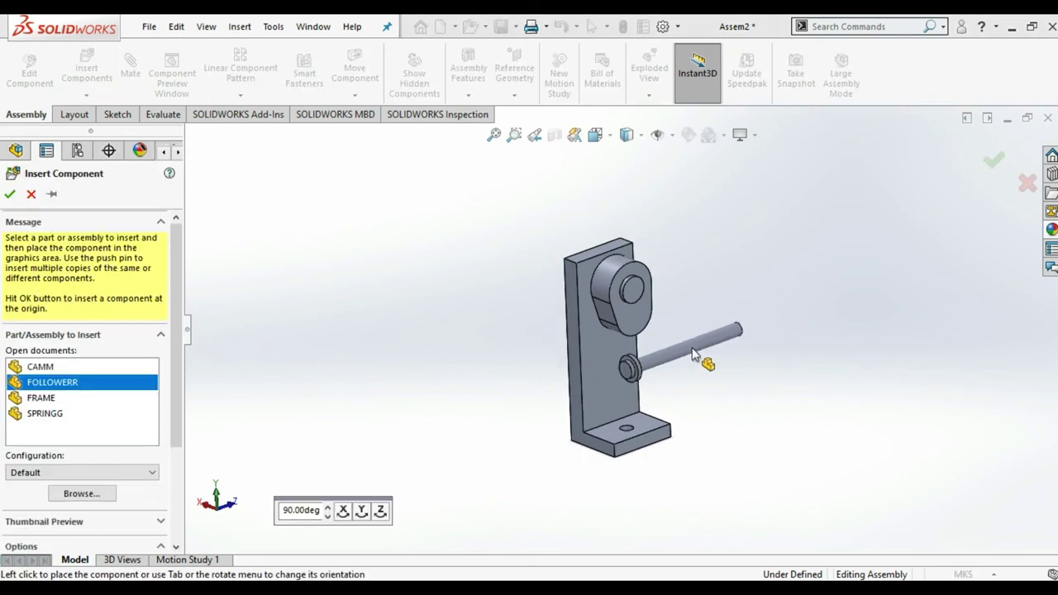
left_click(724, 370)
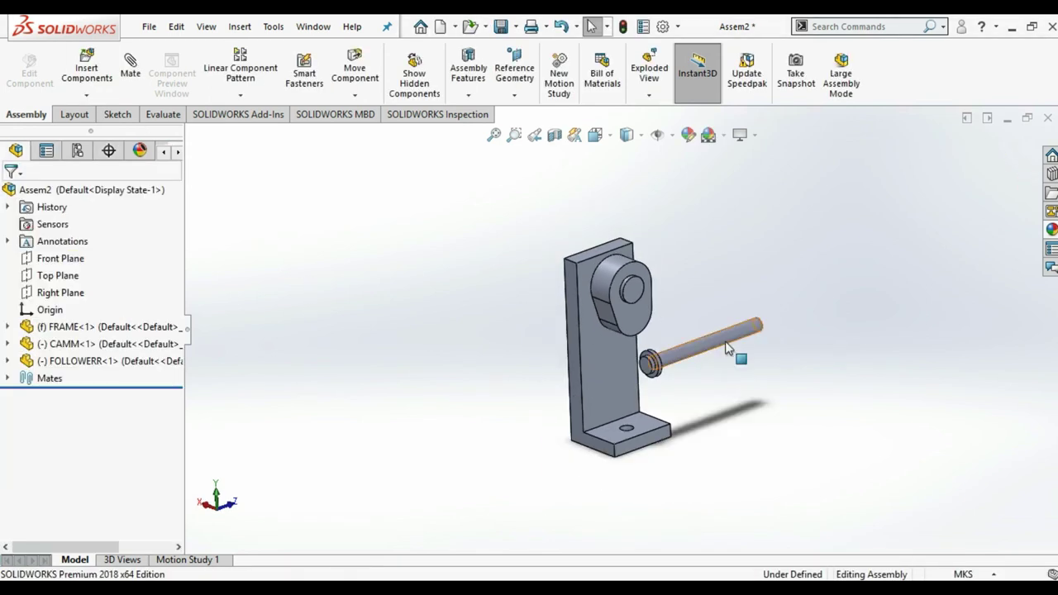
left_click(727, 348)
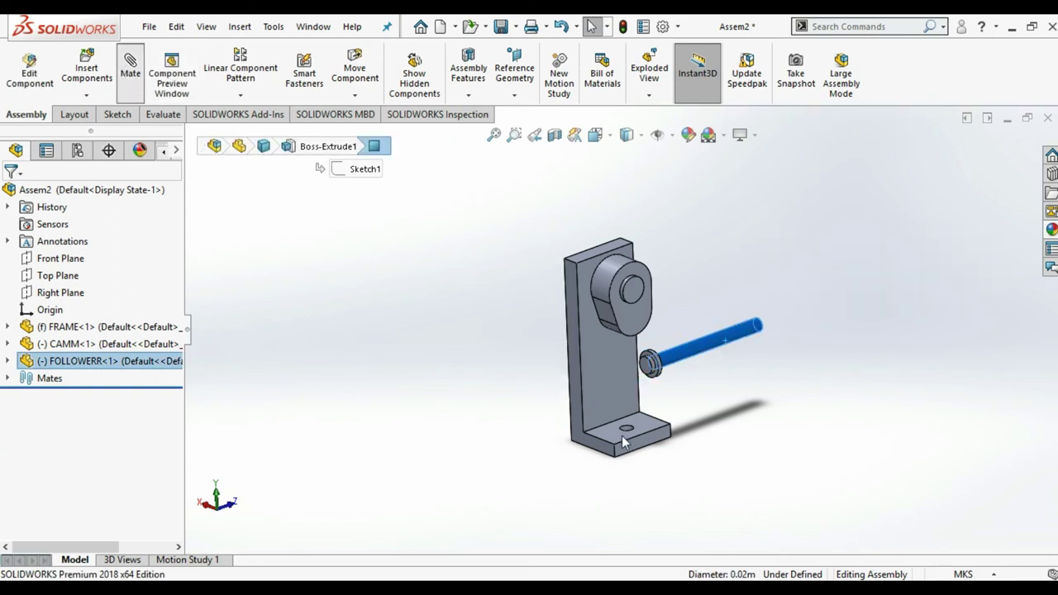
scroll(630, 431, "down", 3)
scroll(619, 396, "down", 2)
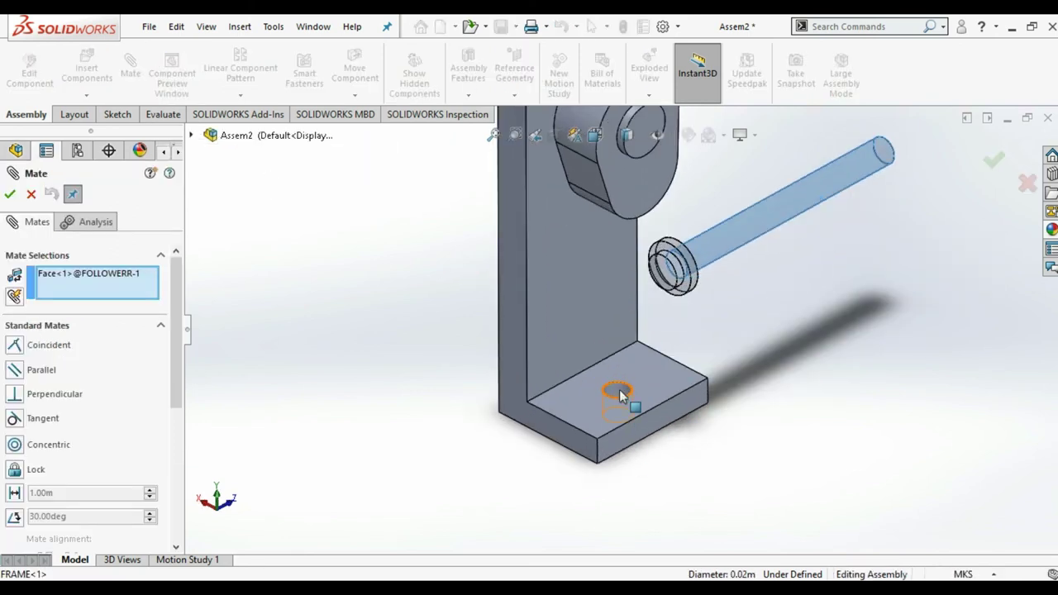
left_click(622, 395)
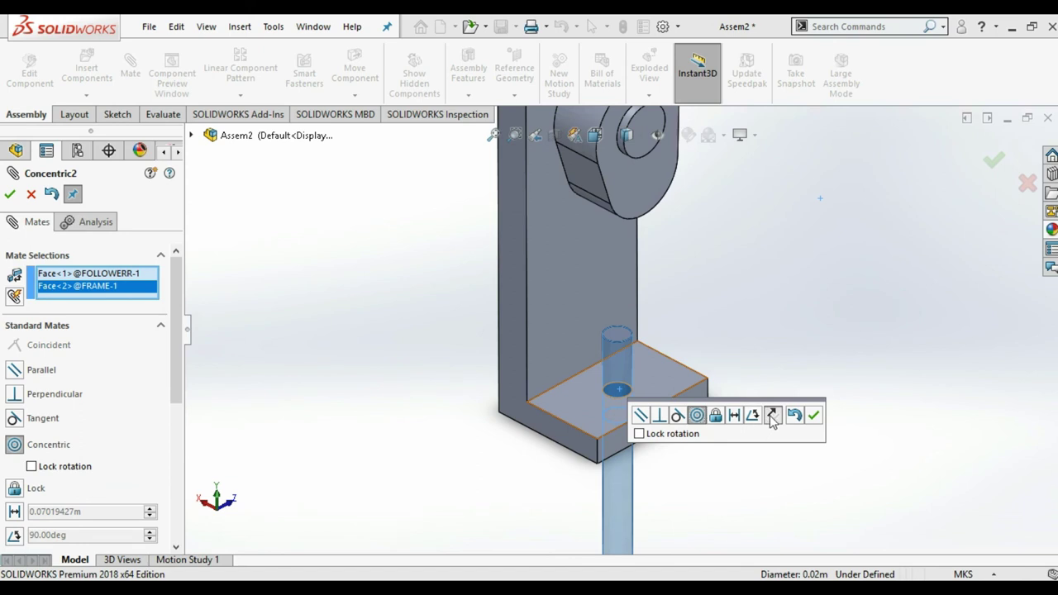
left_click(772, 416)
left_click(813, 415)
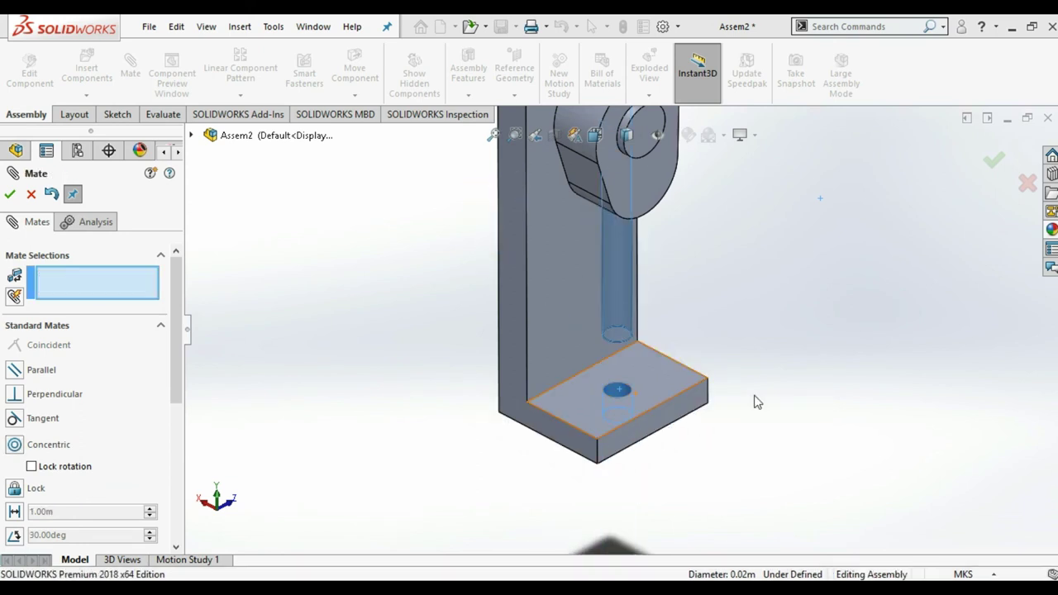
left_click_drag(615, 305, 651, 452)
key("f")
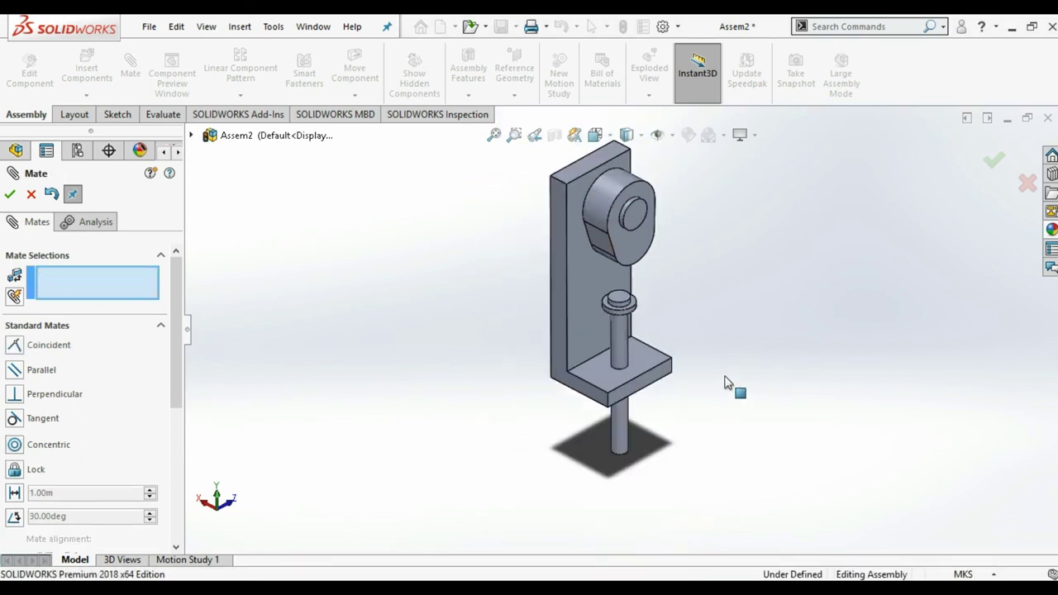
left_click(996, 162)
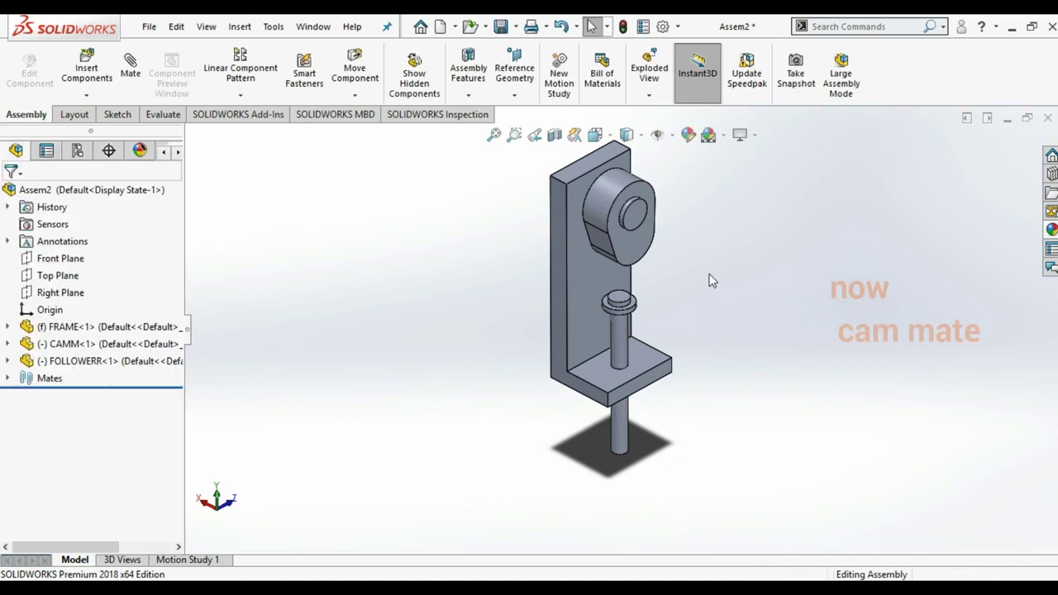
Step: Add a Cam mechanical mate between the cam profile and the follower's top face
scroll(706, 289, "down", 2)
scroll(661, 293, "down", 3)
key("f")
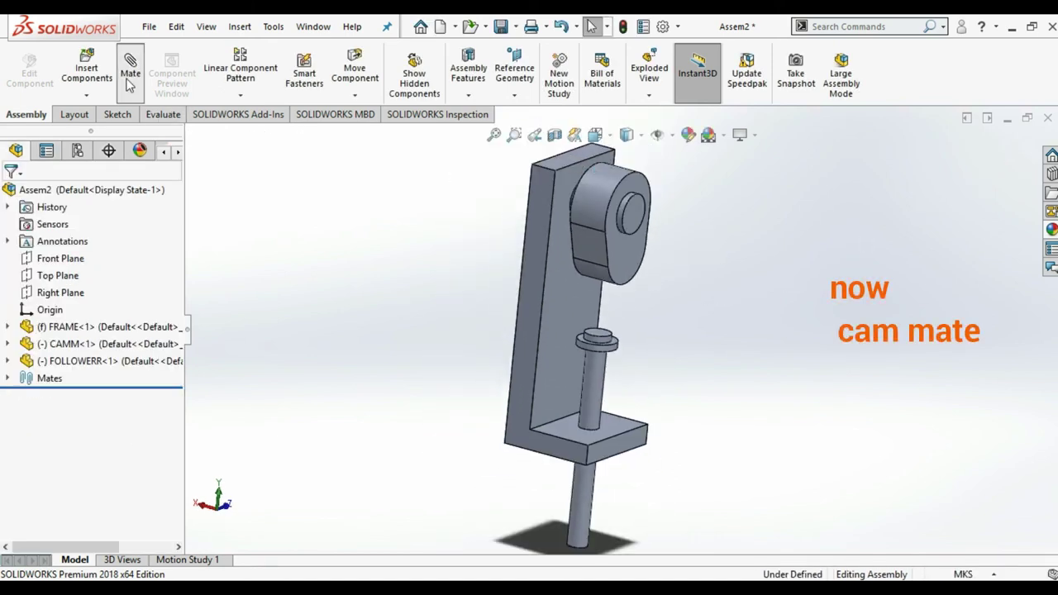
left_click(130, 75)
left_click_drag(176, 299, 172, 412)
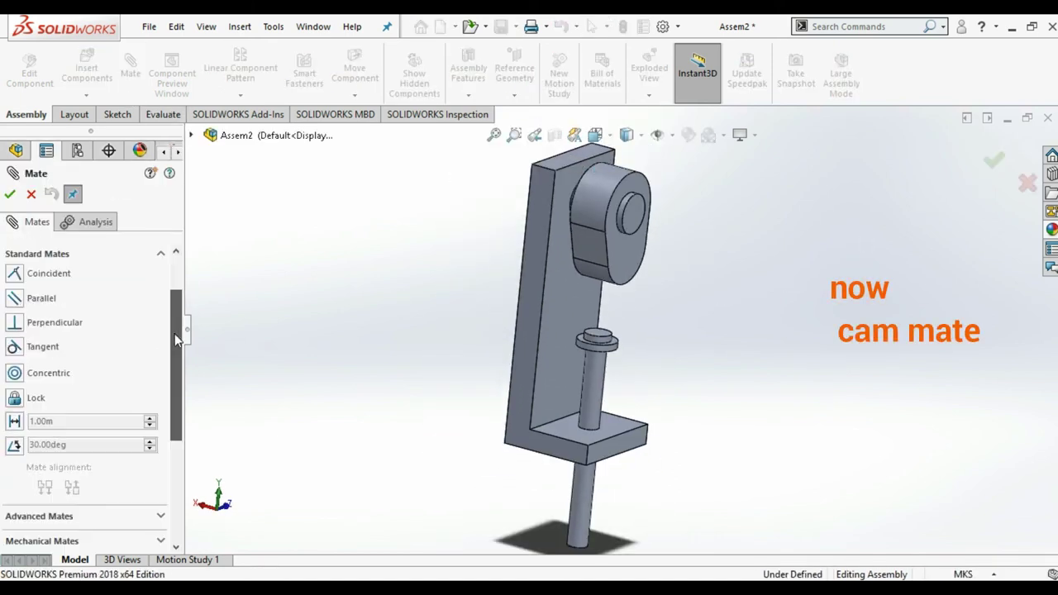
left_click(159, 359)
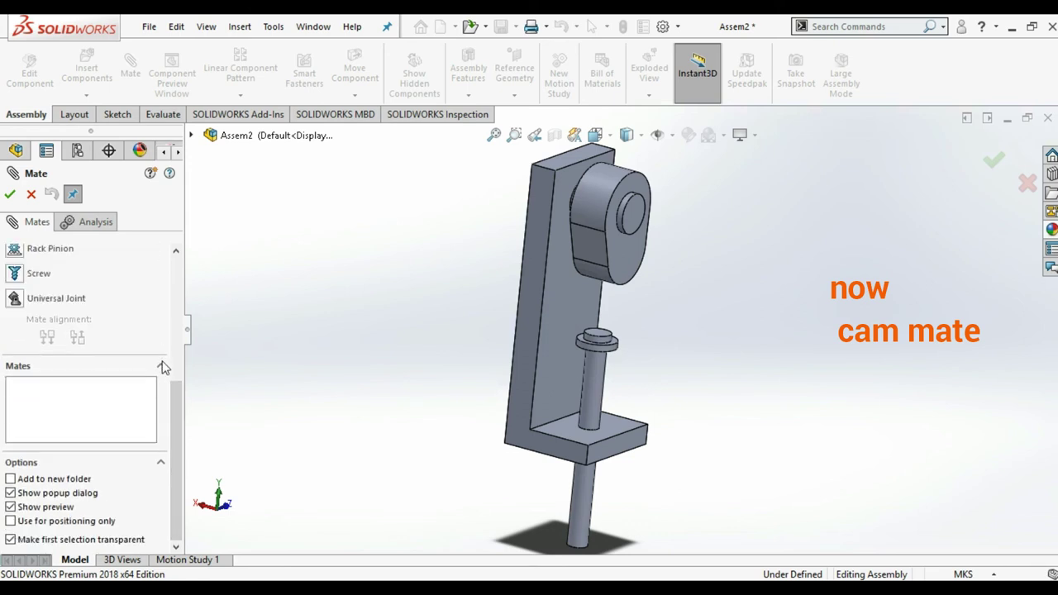
scroll(173, 398, "up", 5)
left_click(18, 324)
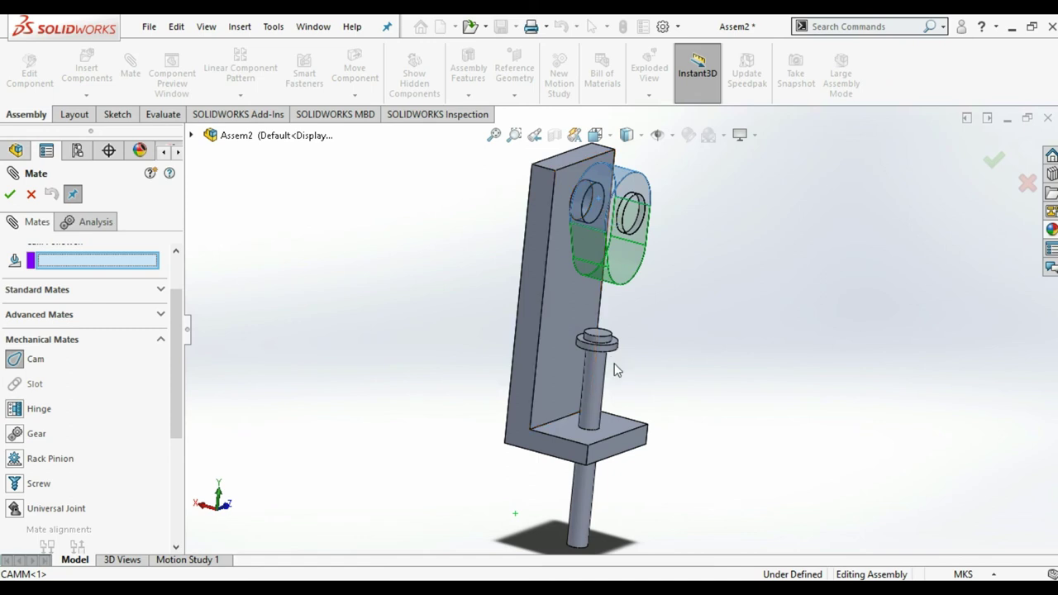
scroll(610, 339, "down", 2)
scroll(609, 331, "down", 2)
scroll(606, 323, "down", 3)
left_click(606, 321)
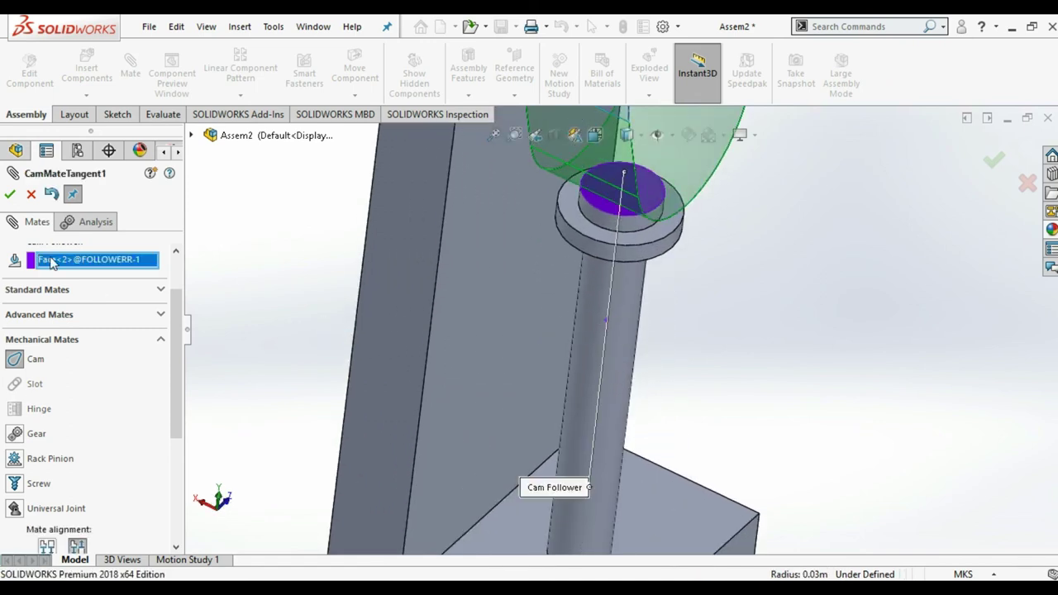
left_click(9, 195)
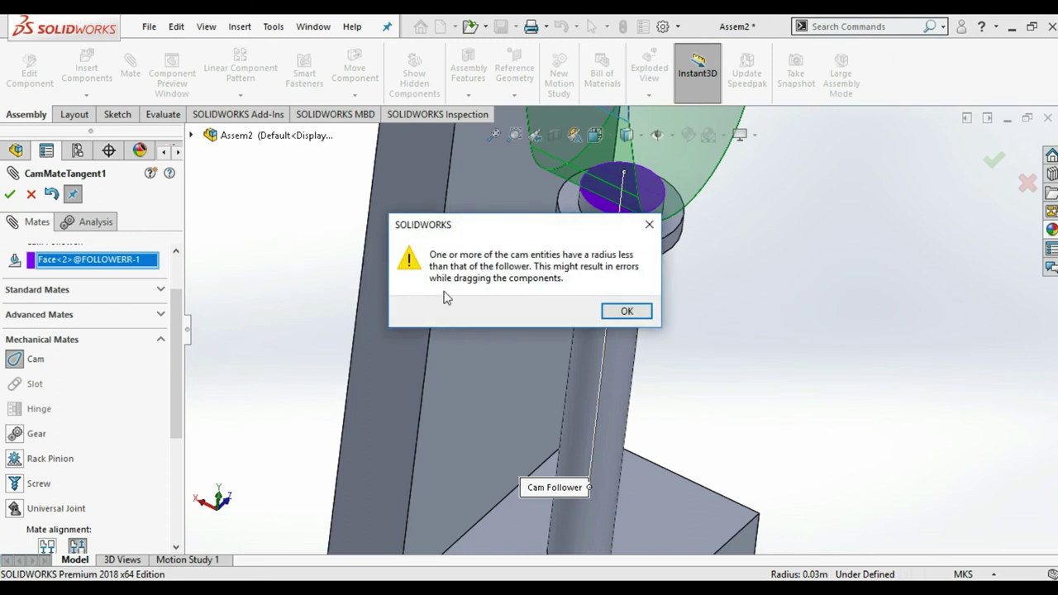
left_click(626, 311)
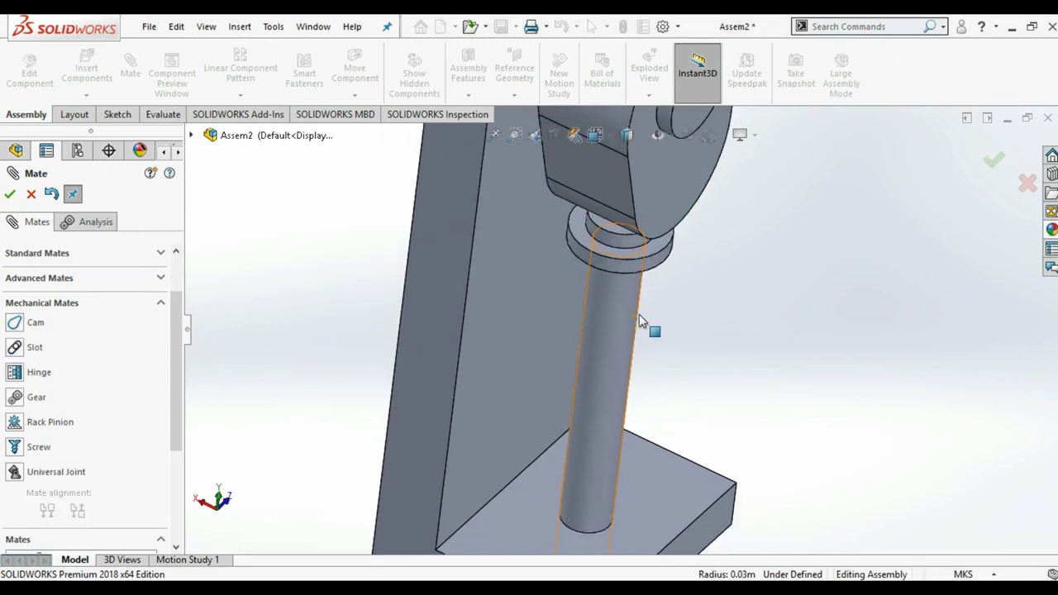
Step: Rotate the cam to test the follower's motion and close the Mate manager
scroll(639, 318, "up", 3)
scroll(645, 339, "up", 2)
middle_click_drag(613, 198, 579, 261)
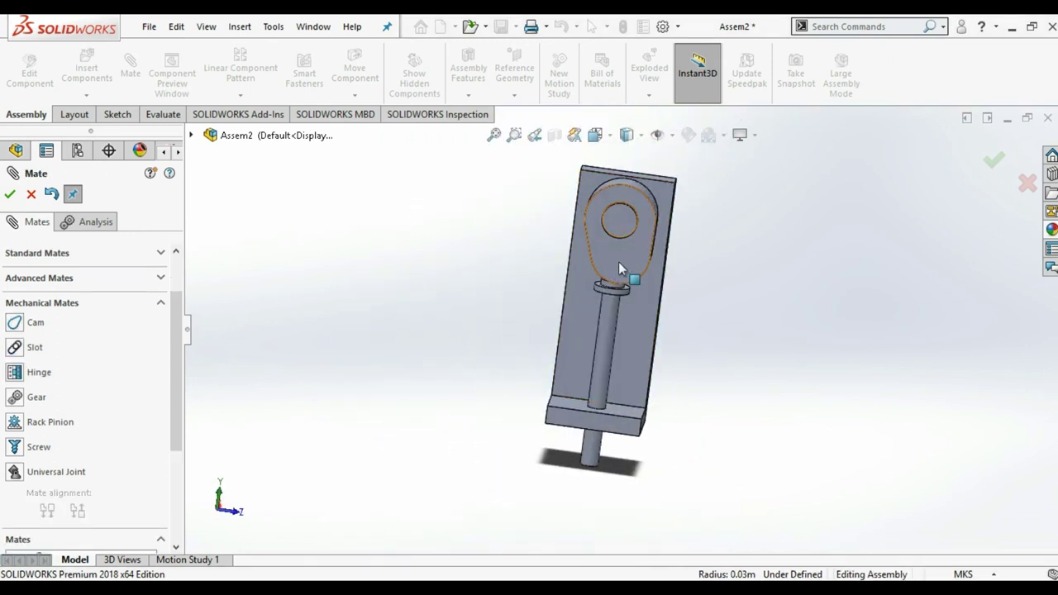
mouse_move(569, 254)
left_mouse_down()
mouse_move(573, 279)
mouse_move(612, 281)
left_mouse_up()
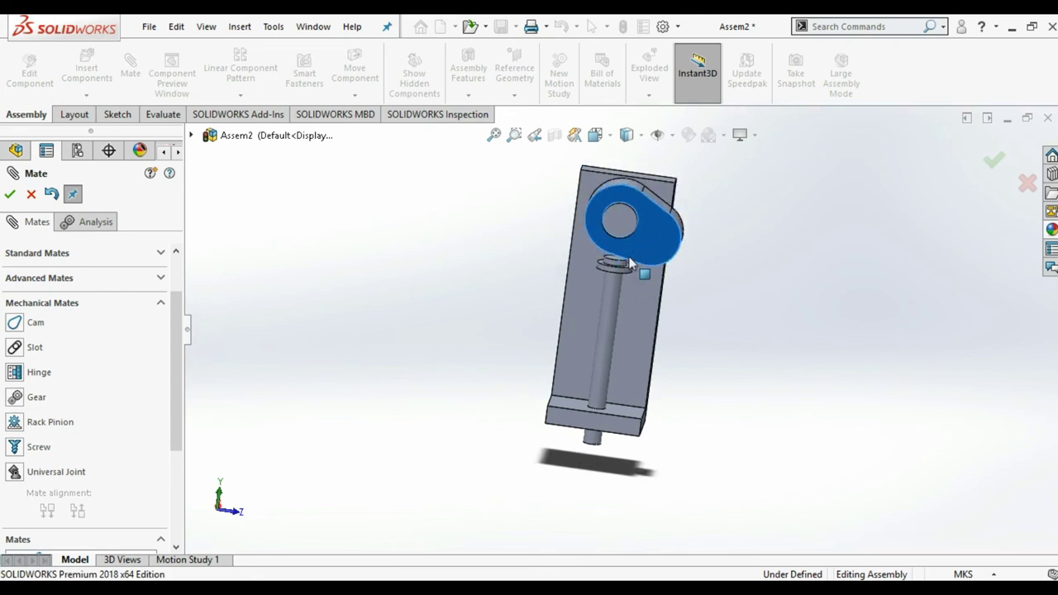
mouse_move(750, 330)
middle_mouse_down()
mouse_move(836, 334)
mouse_move(826, 366)
middle_mouse_up()
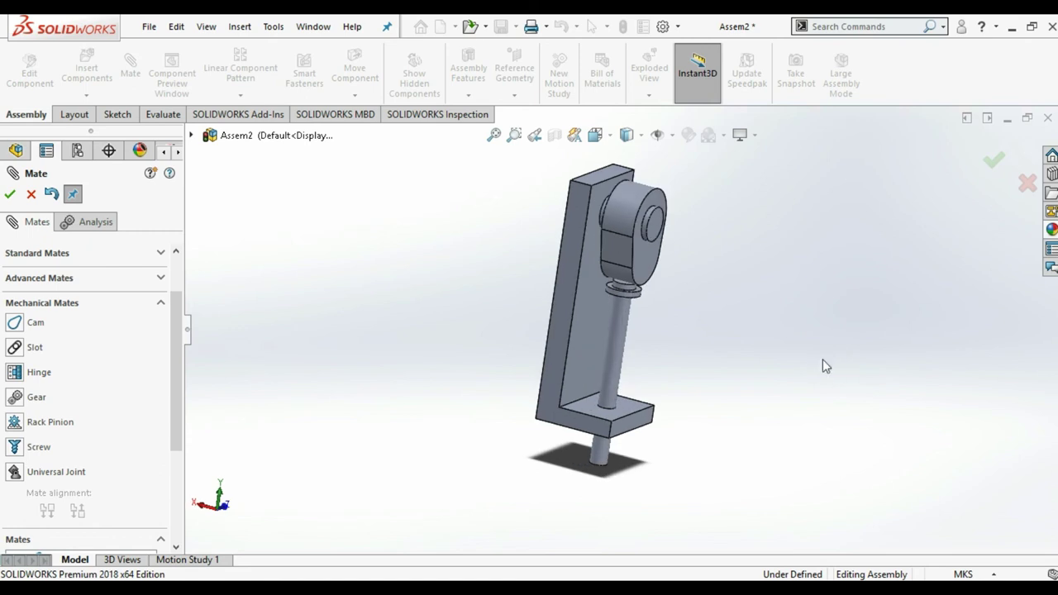
left_click(994, 160)
middle_click_drag(745, 307, 640, 290)
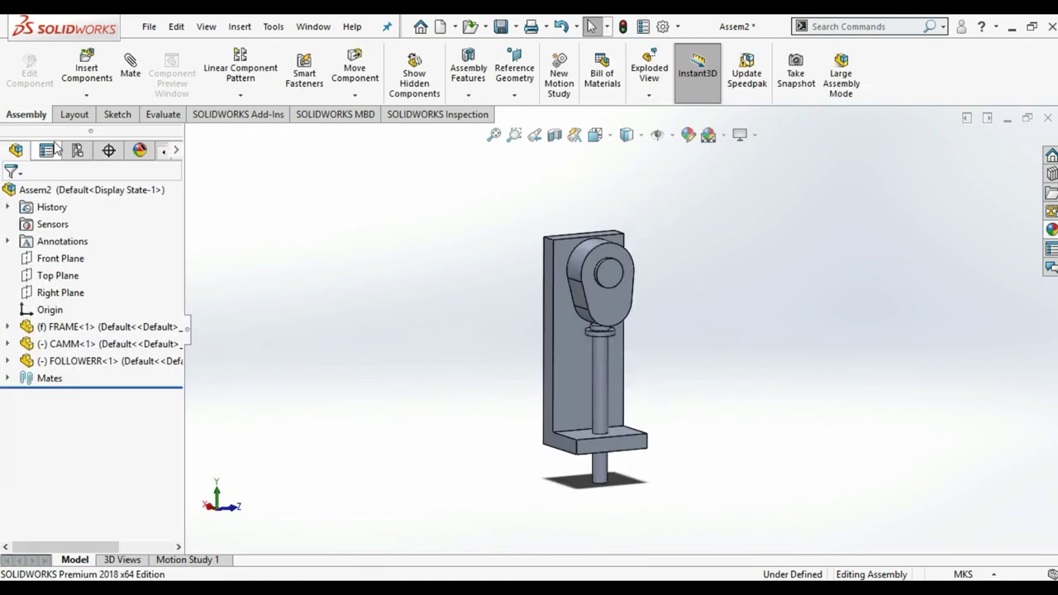
left_click(149, 28)
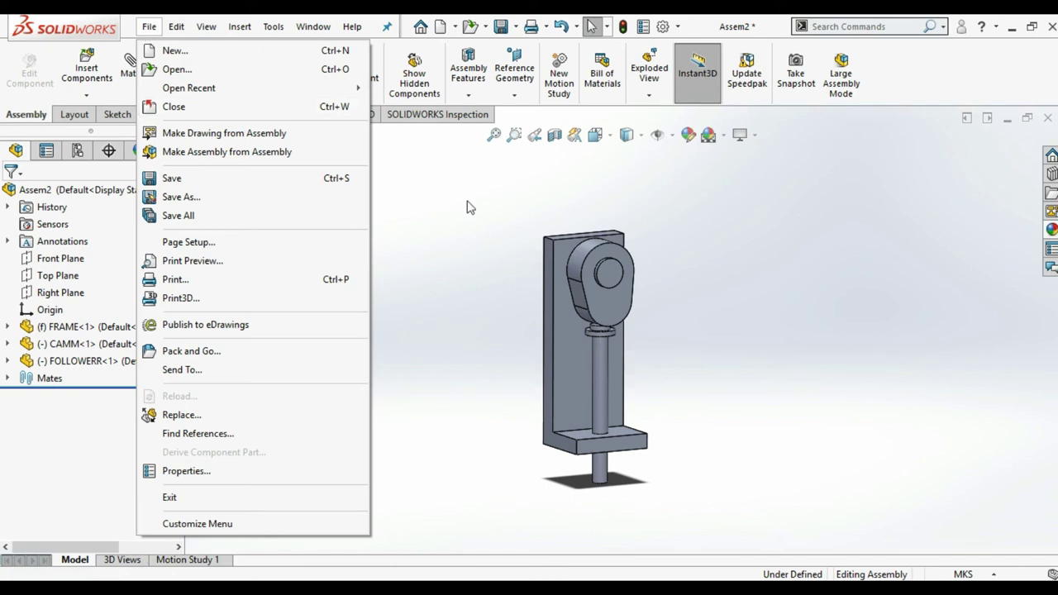
Step: Insert the SPRINGG part into the assembly, placing it beside the frame
left_click(453, 214)
left_click(86, 73)
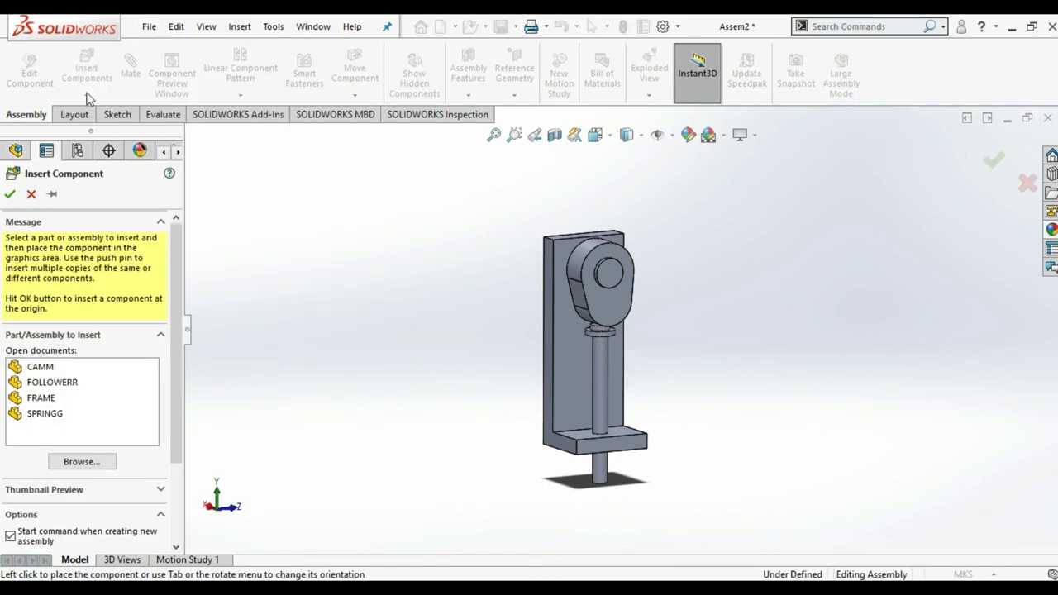
left_click(50, 413)
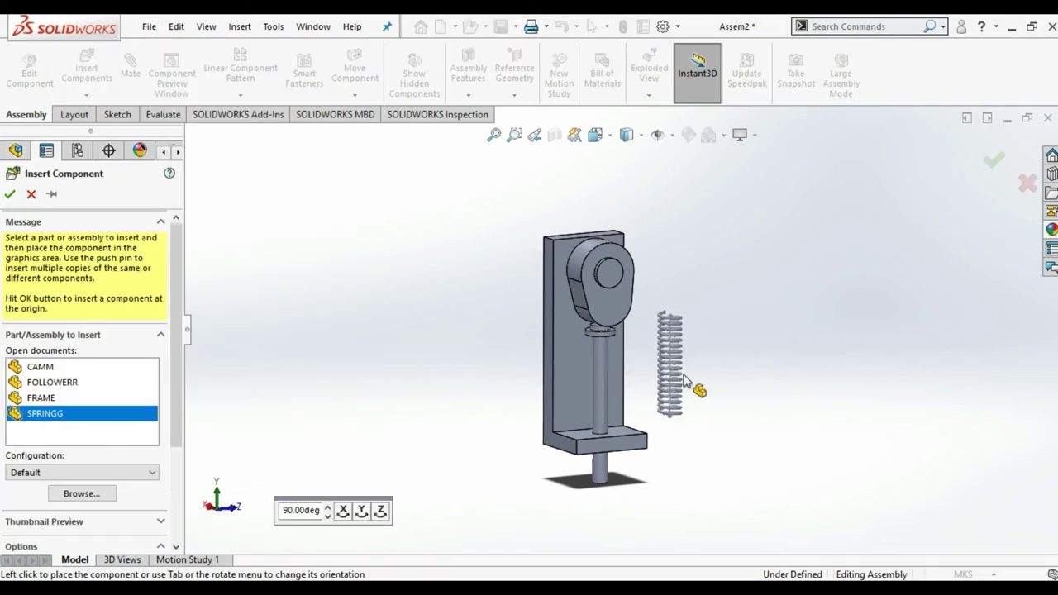
left_click(684, 380)
scroll(670, 363, "down", 3)
scroll(649, 331, "down", 2)
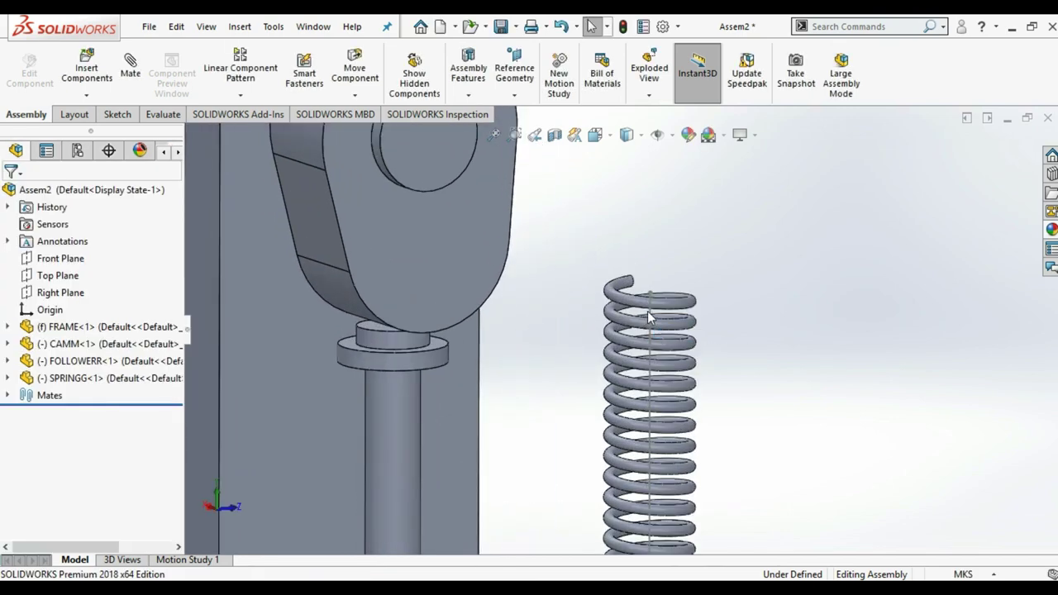
Step: Add a Concentric mate between the spring's axis line and the follower rod
left_click(653, 318)
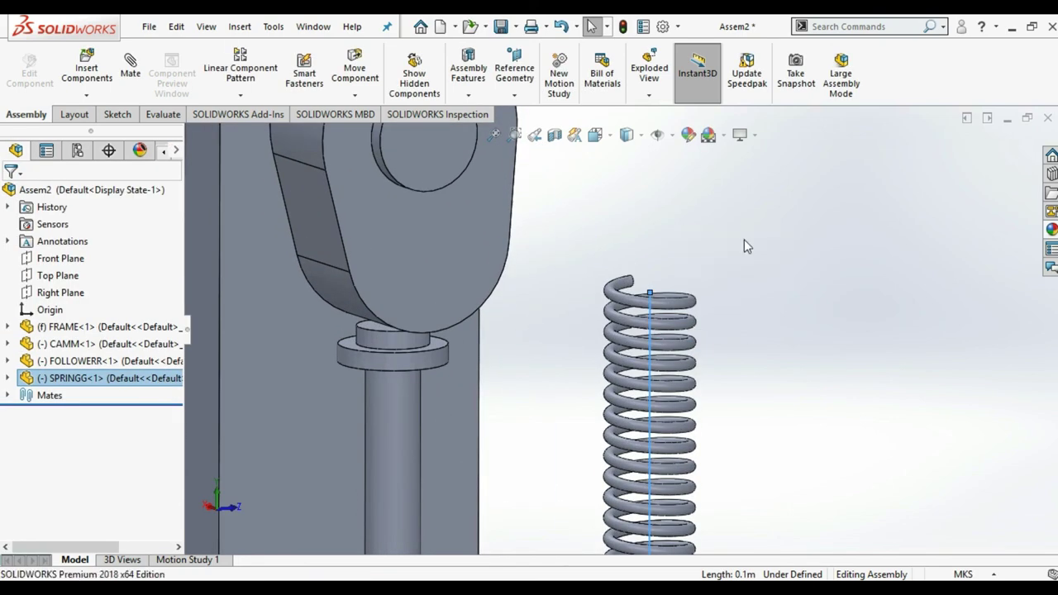
key("m")
left_click(407, 434)
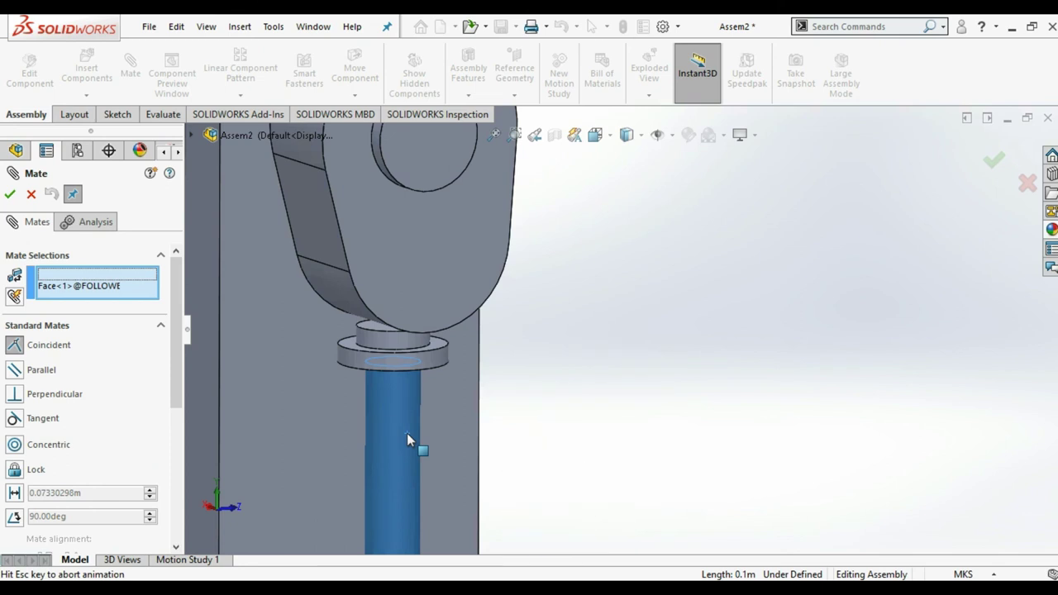
left_click(294, 460)
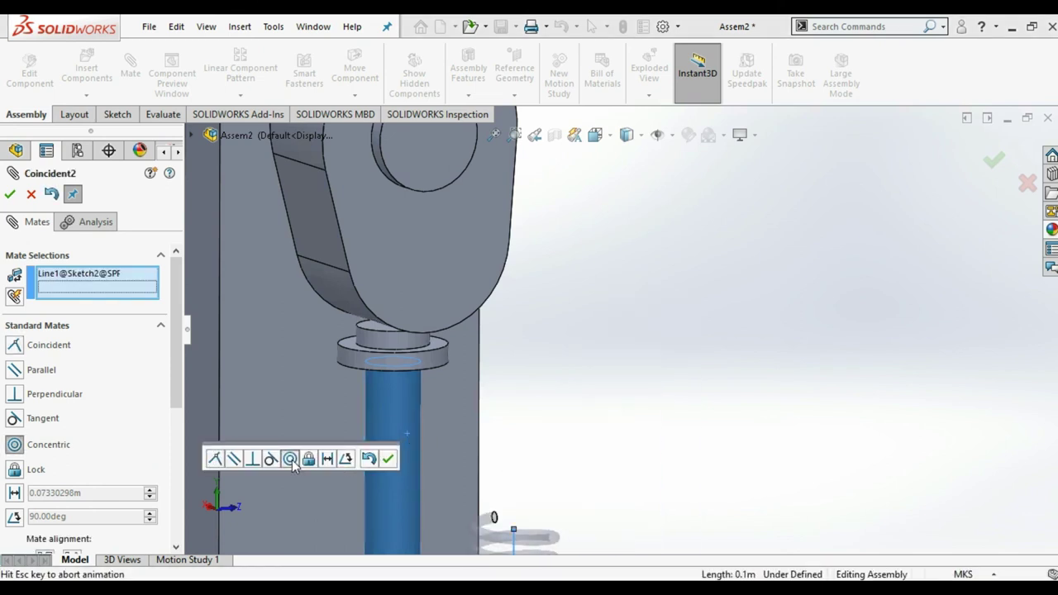
left_click(408, 460)
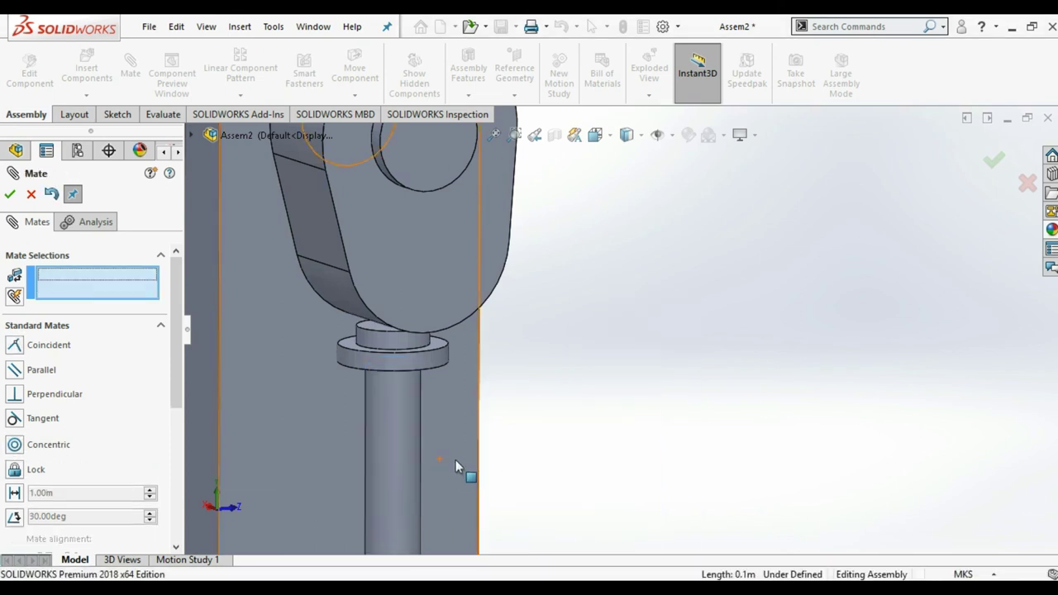
Step: Drag the spring up into the frame and re-centre its axis on the rod
scroll(481, 465, "up", 3)
scroll(576, 450, "down", 5)
left_click_drag(576, 450, 576, 339)
scroll(596, 402, "up", 5)
left_click(606, 244)
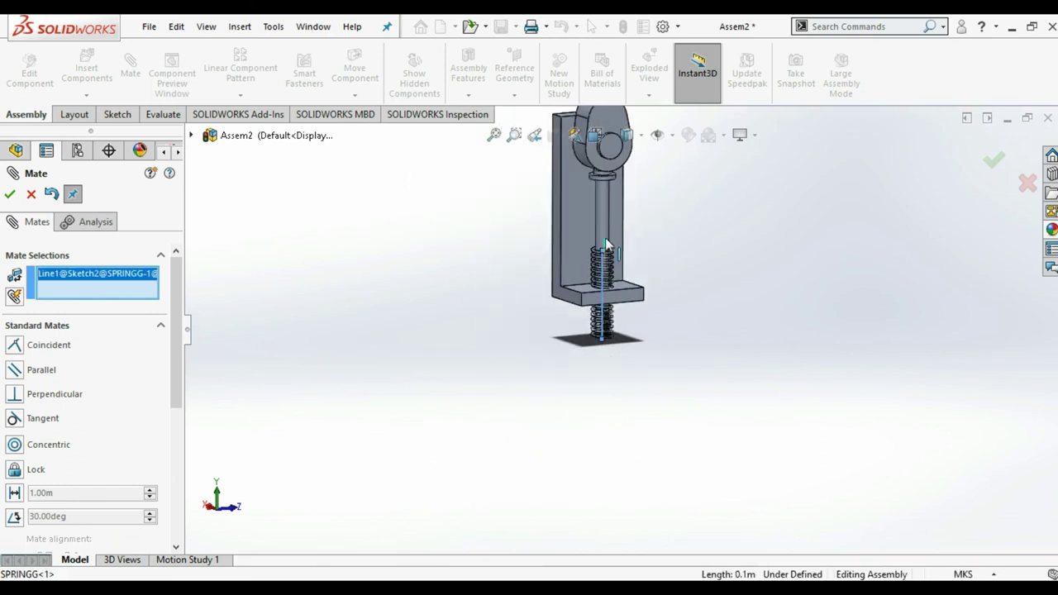
left_click(612, 239)
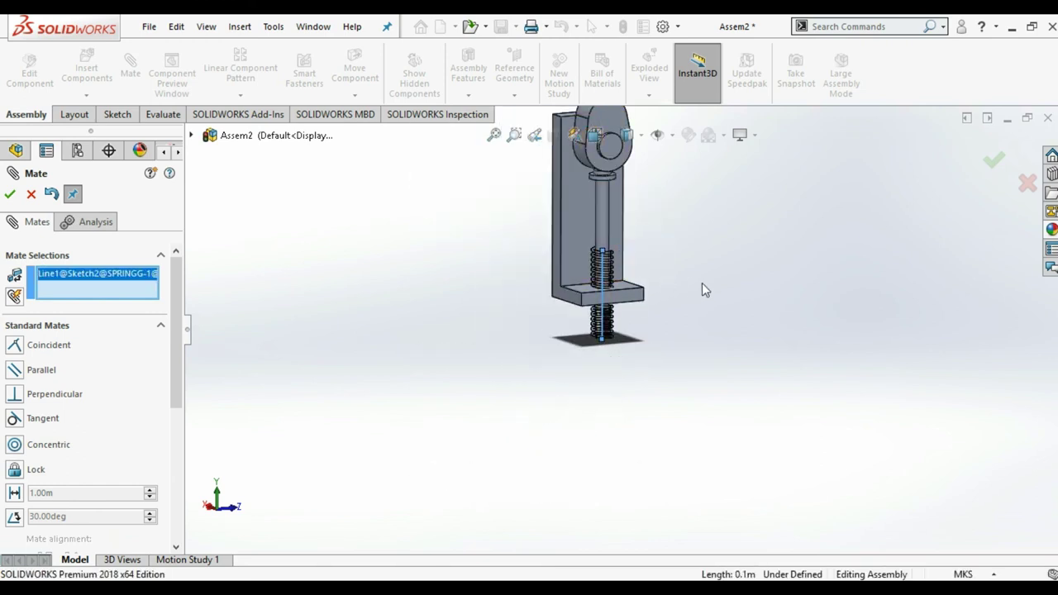
left_click(1028, 184)
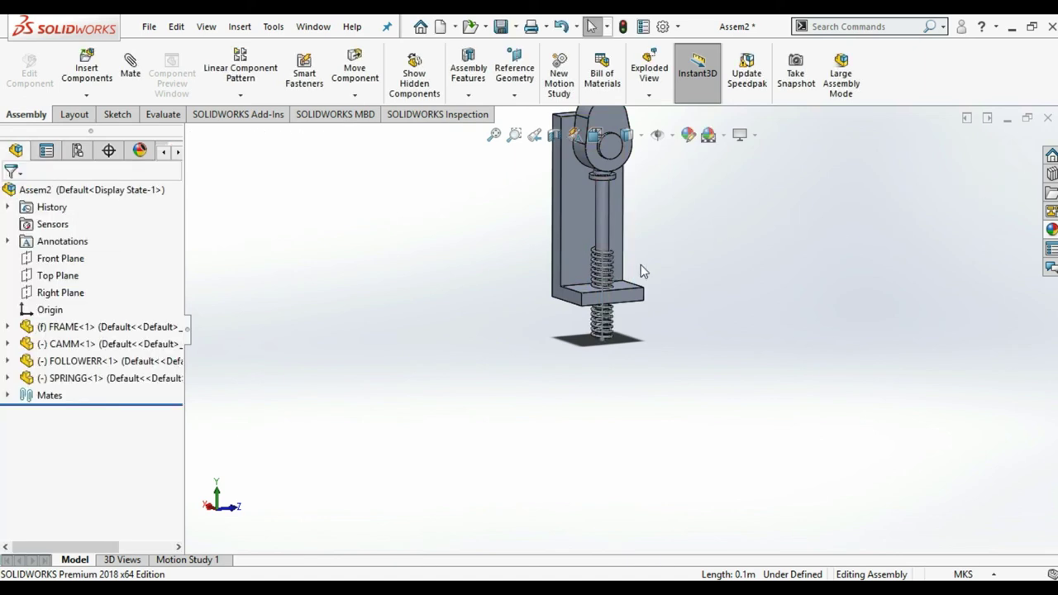
Step: Slide the spring up the rod between collar and frame base, viewing it obliquely
mouse_move(690, 285)
middle_mouse_down()
mouse_move(678, 271)
mouse_move(680, 247)
mouse_move(669, 290)
mouse_move(654, 297)
middle_mouse_up()
scroll(628, 309, "down", 5)
left_click_drag(635, 319, 624, 232)
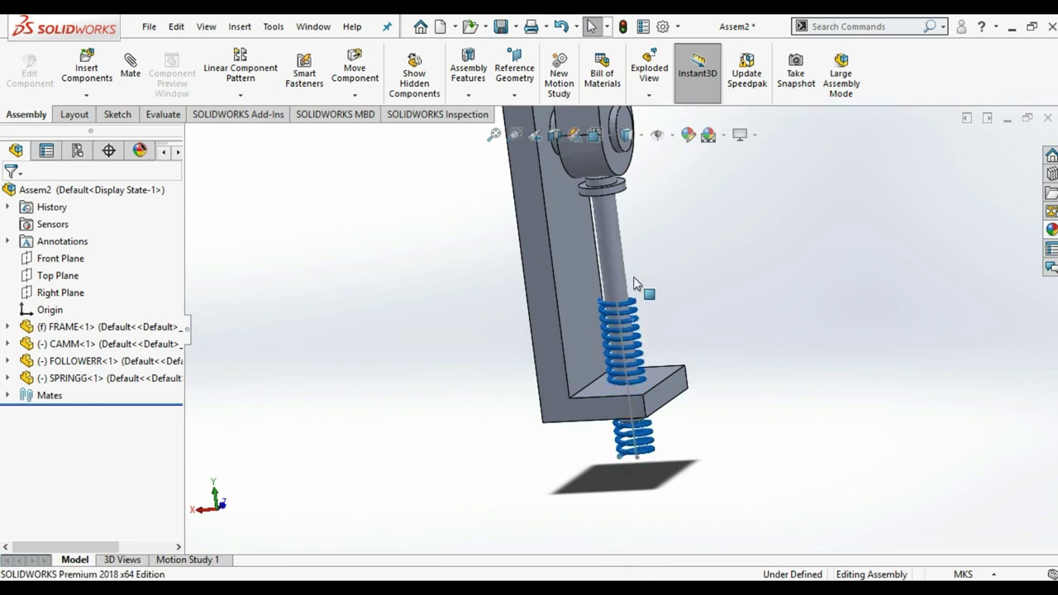
scroll(708, 328, "up", 3)
mouse_move(708, 327)
middle_mouse_down()
mouse_move(668, 331)
mouse_move(717, 279)
mouse_move(679, 275)
middle_mouse_up()
scroll(679, 282, "down", 2)
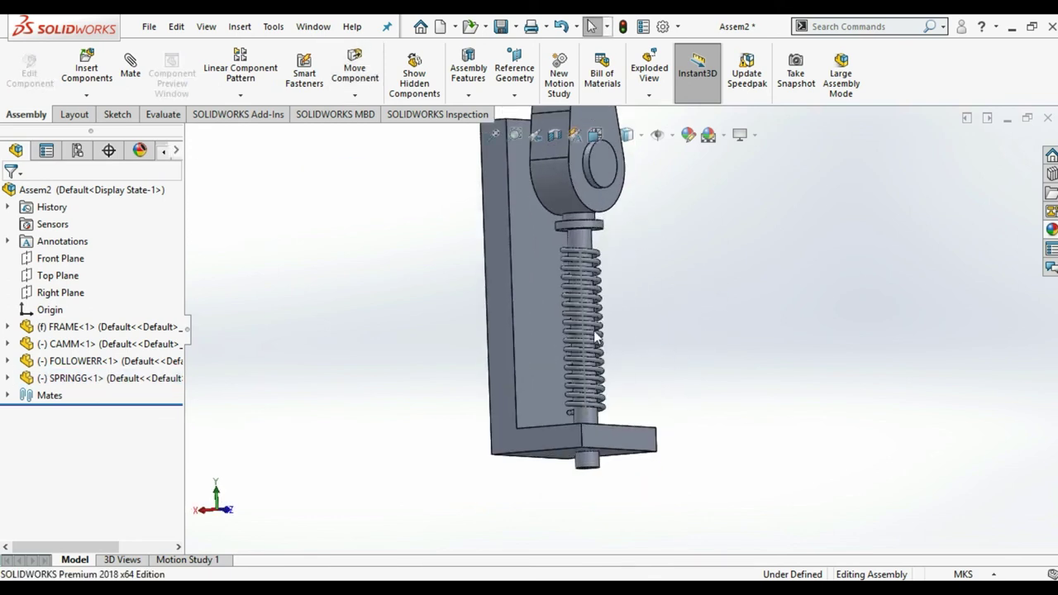
scroll(654, 298, "up", 2)
middle_click_drag(635, 310, 682, 307)
scroll(682, 307, "up", 2)
left_click(583, 251)
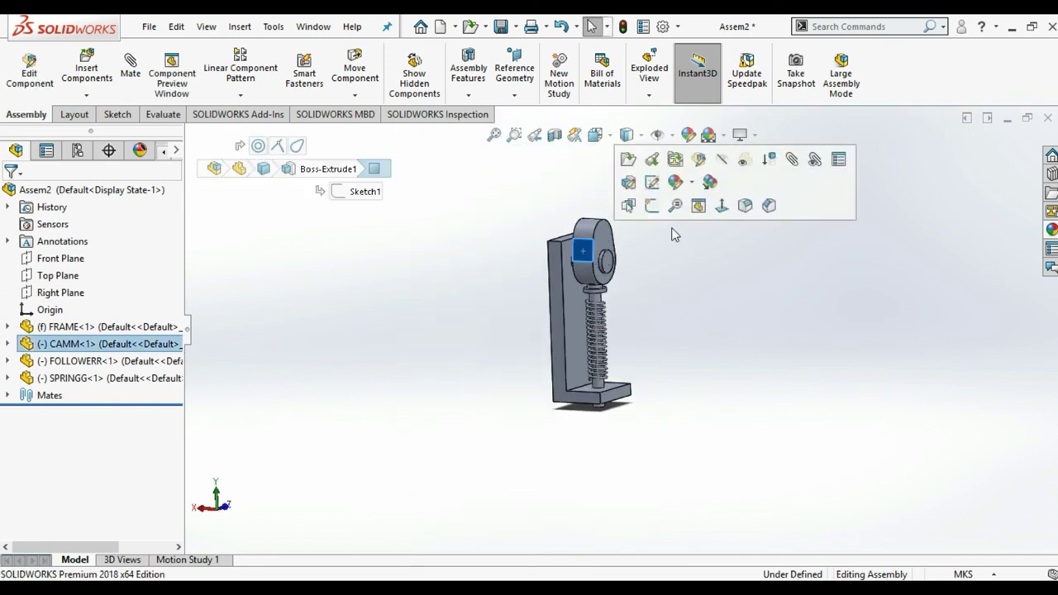
Step: Colour the whole CAMM part cyan
left_click(680, 183)
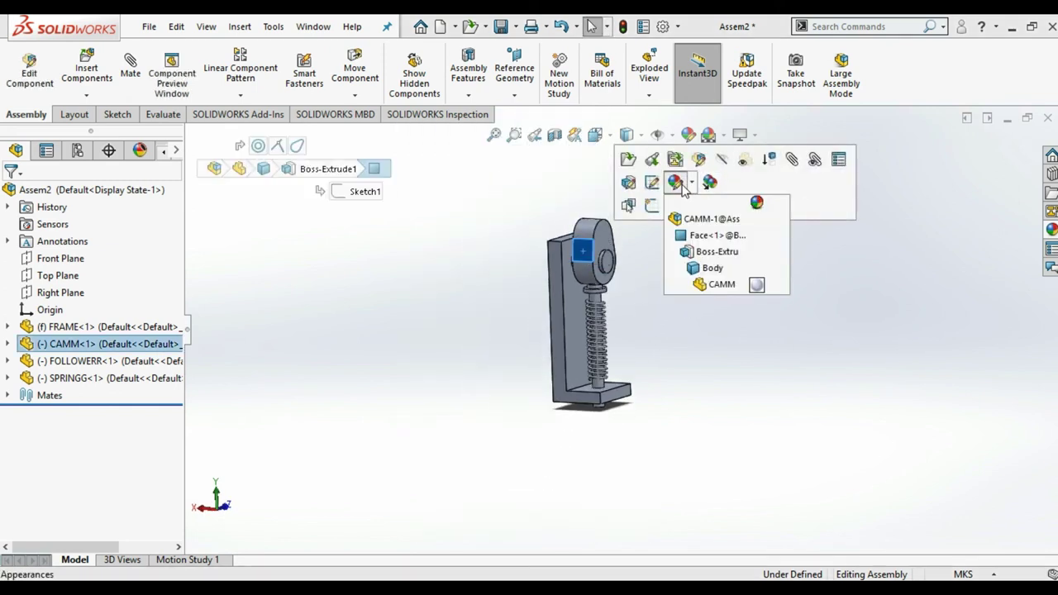
left_click(757, 285)
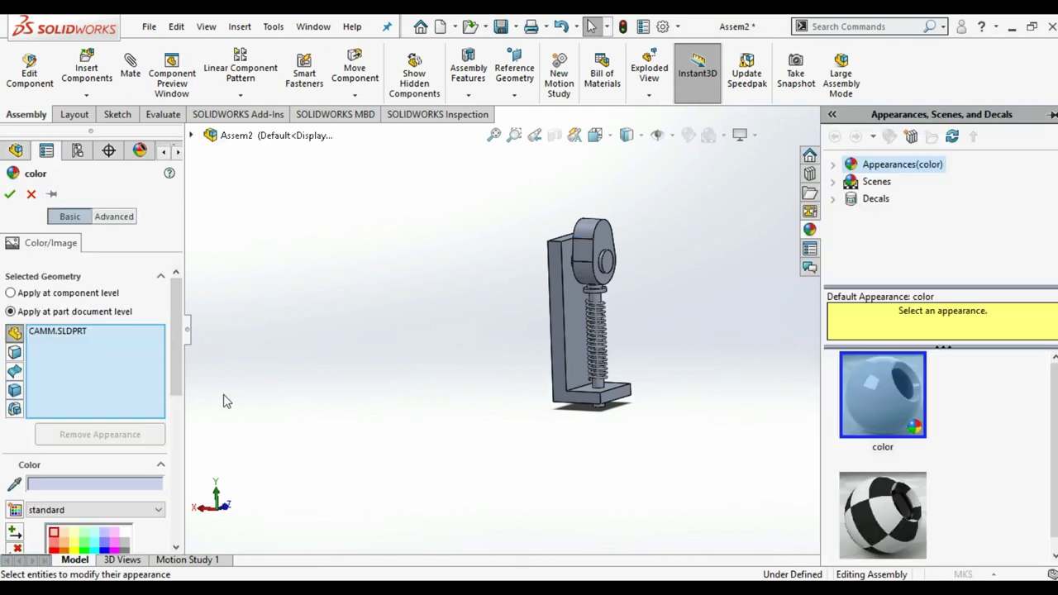
scroll(180, 390, "down", 2)
scroll(180, 397, "down", 4)
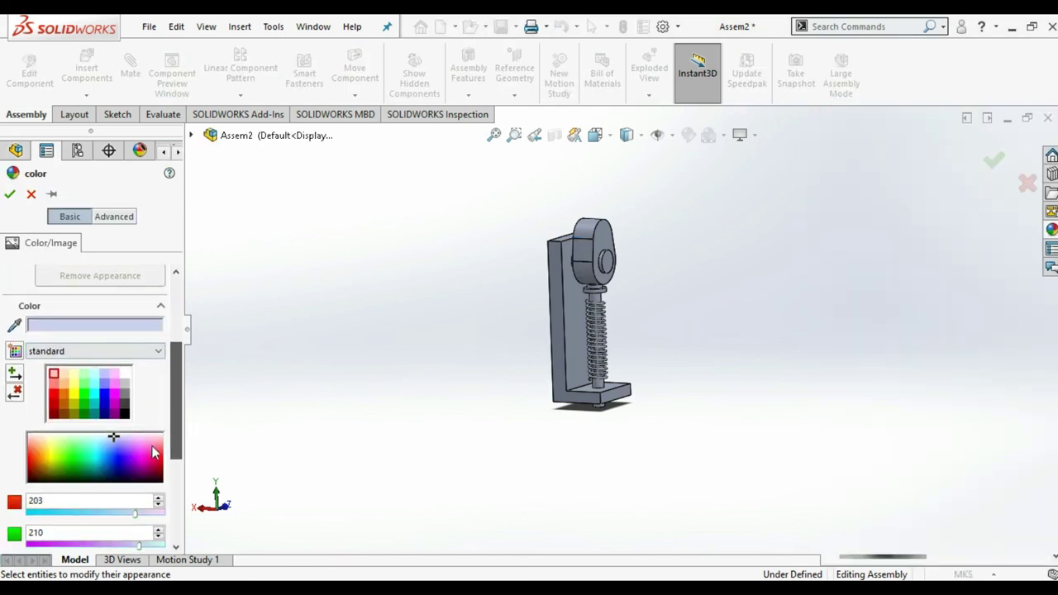
left_click(96, 399)
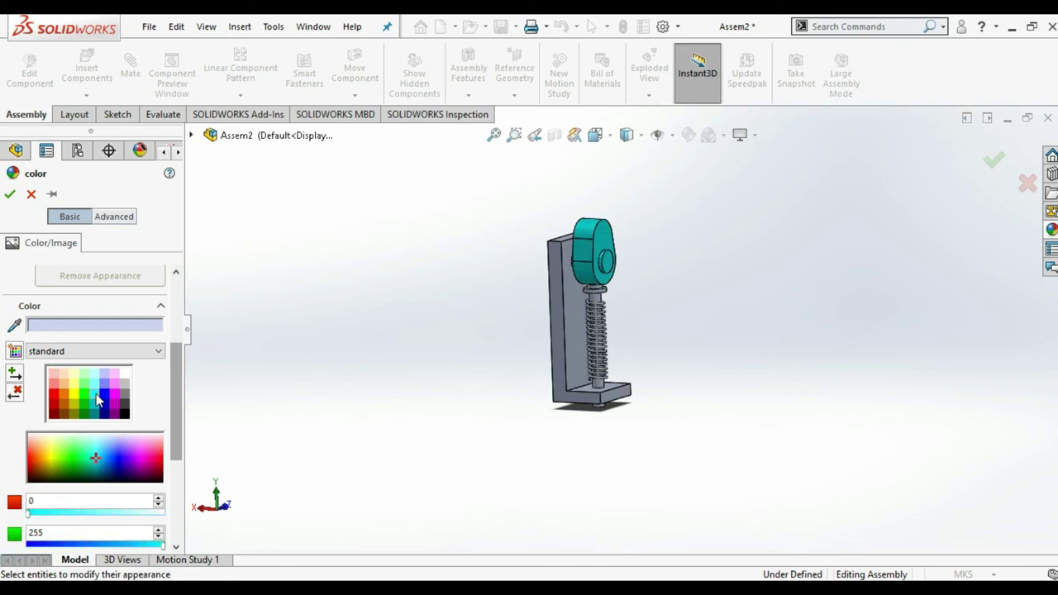
left_click(10, 195)
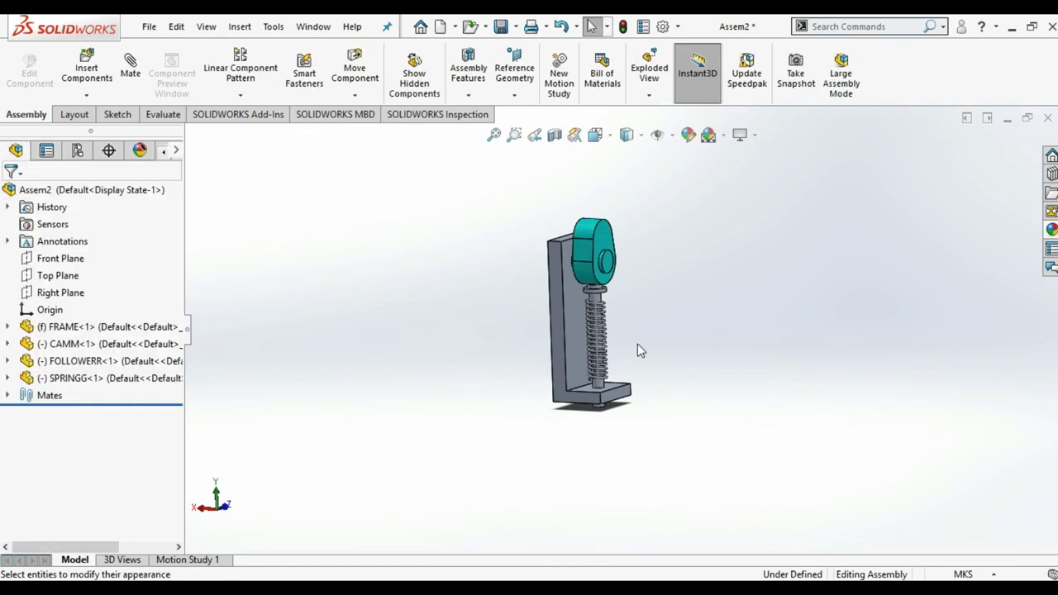
Step: Colour the whole follower part pure yellow
scroll(637, 344, "down", 2)
scroll(579, 303, "down", 3)
left_click(580, 314)
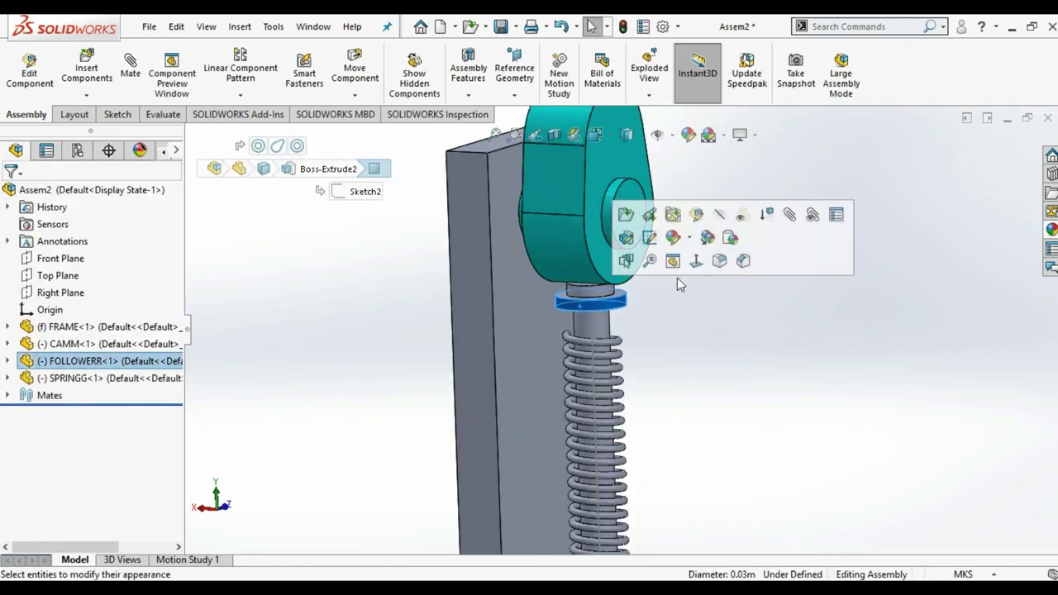
left_click(677, 242)
left_click(753, 342)
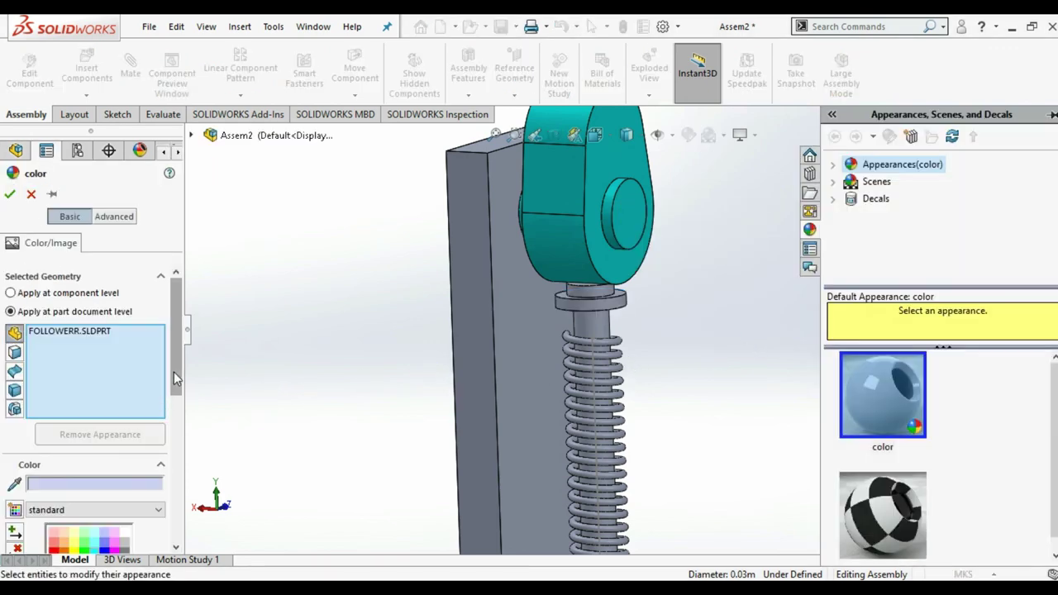
scroll(176, 378, "down", 3)
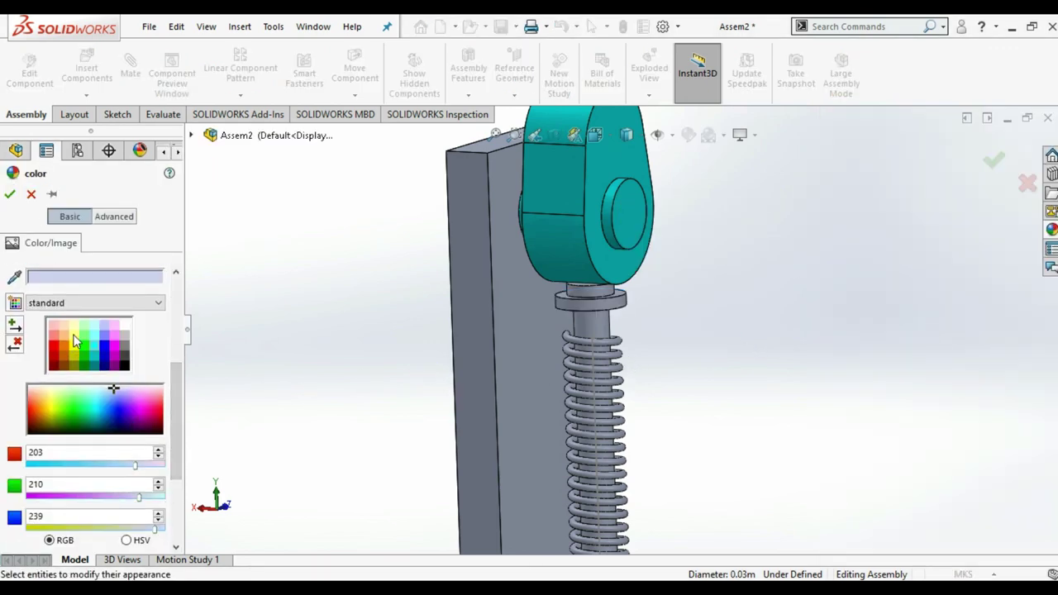
left_click(74, 340)
left_click(74, 352)
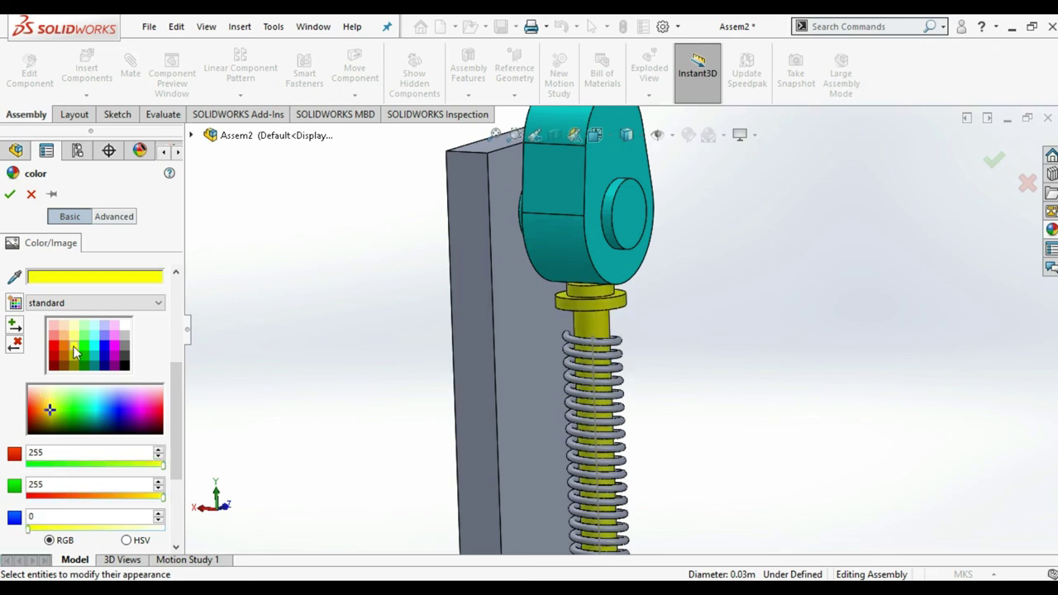
left_click(10, 193)
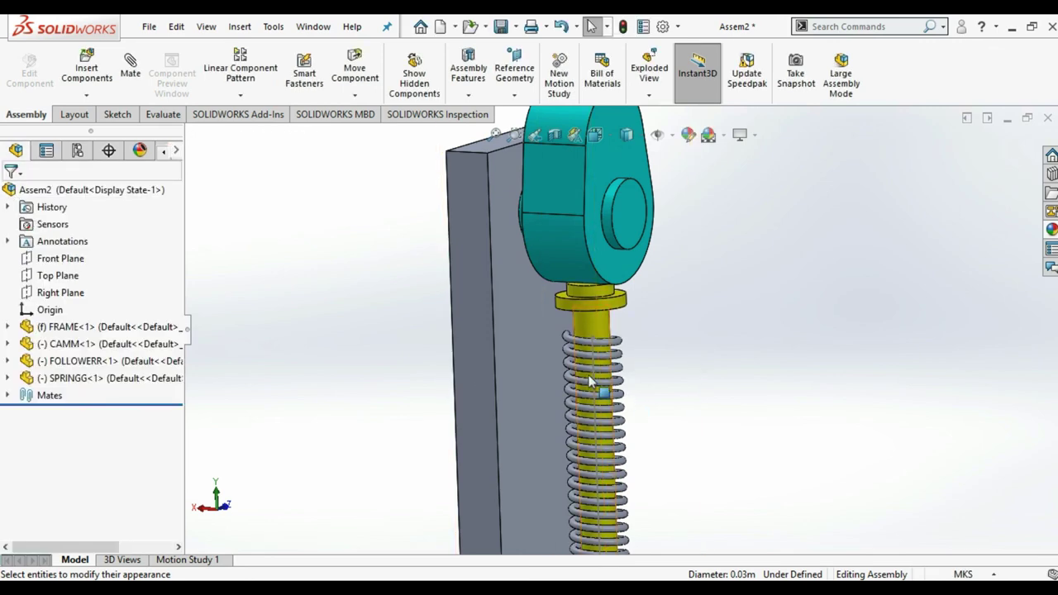
Step: Colour the whole spring part red
left_click(602, 381)
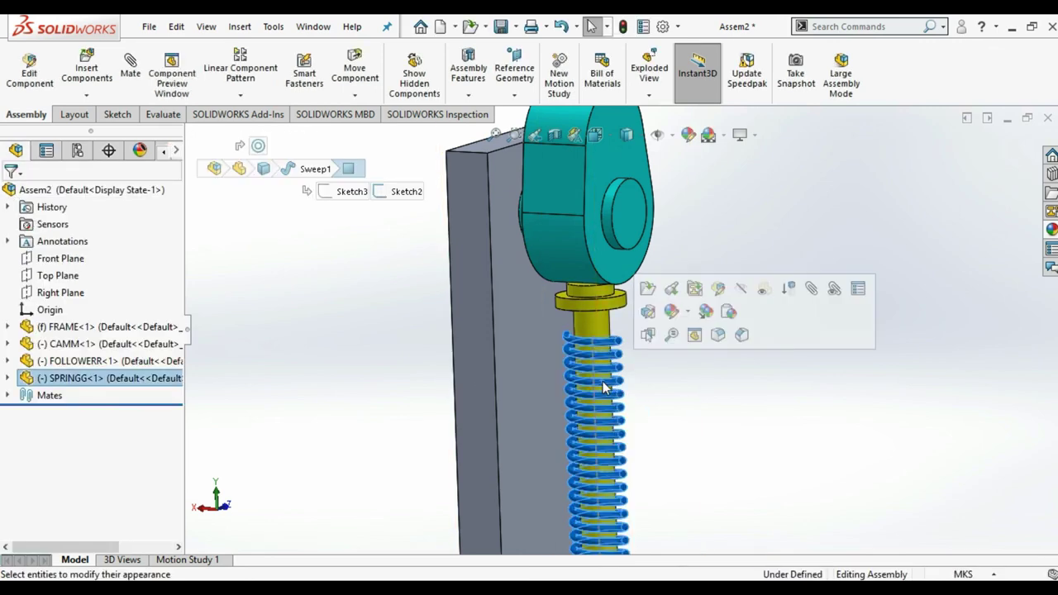
left_click(672, 312)
left_click(752, 414)
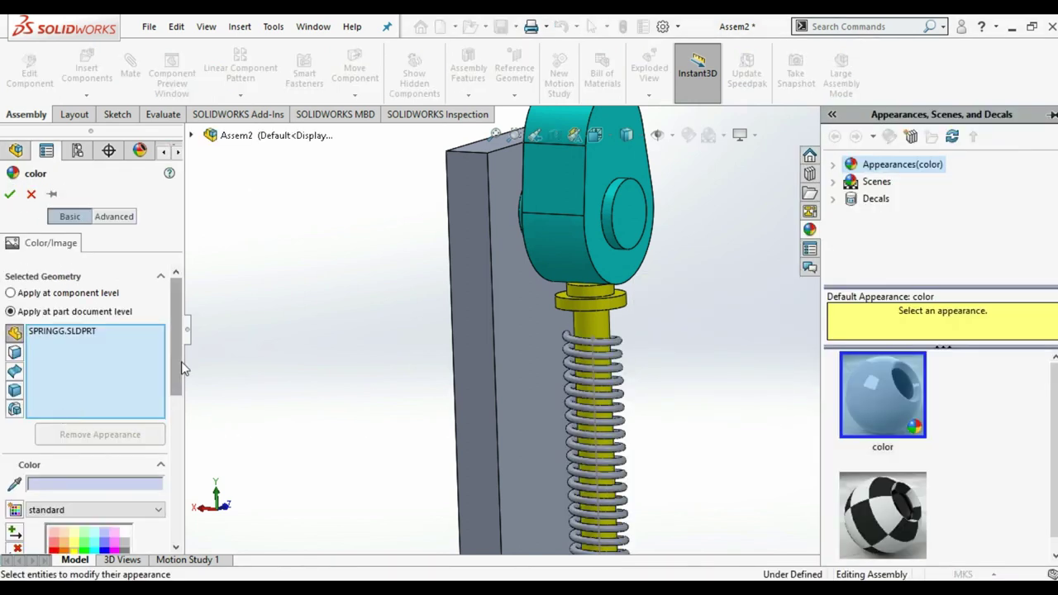
left_click_drag(181, 360, 178, 444)
left_click(55, 369)
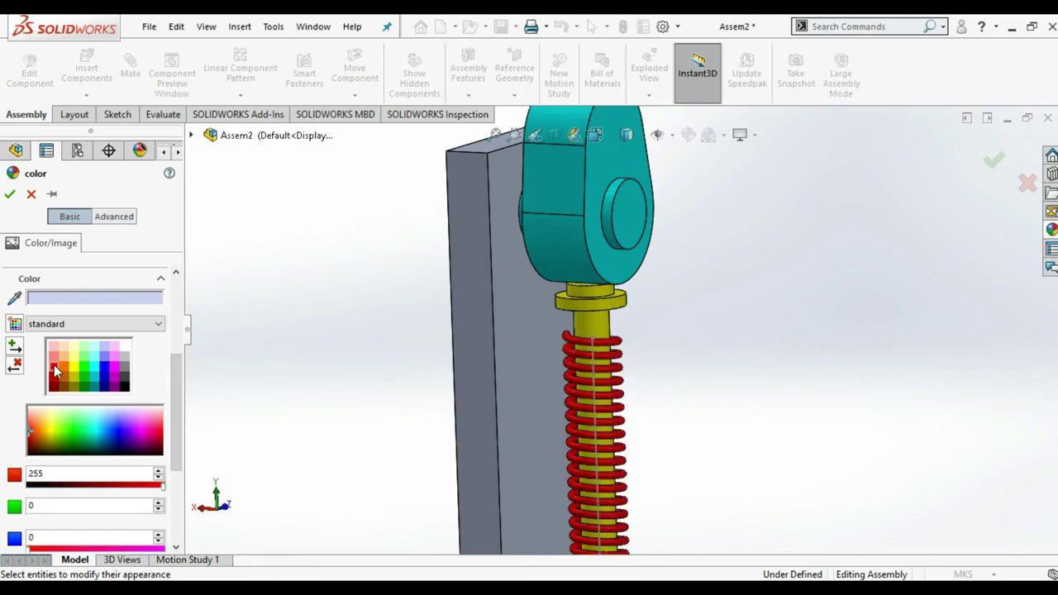
left_click(10, 194)
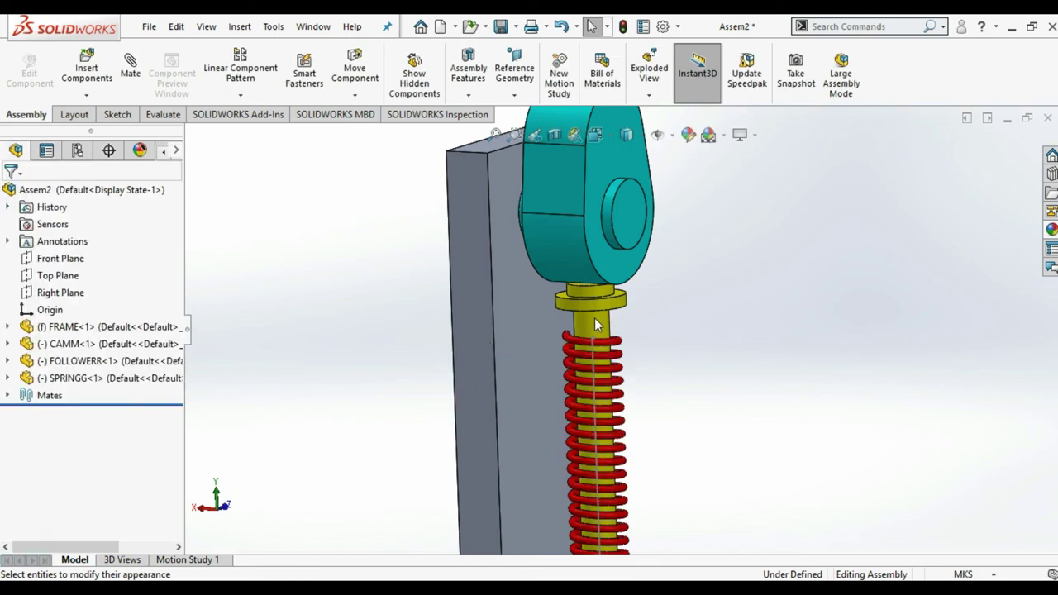
scroll(748, 416, "up", 3)
scroll(710, 420, "down", 3)
scroll(709, 420, "up", 3)
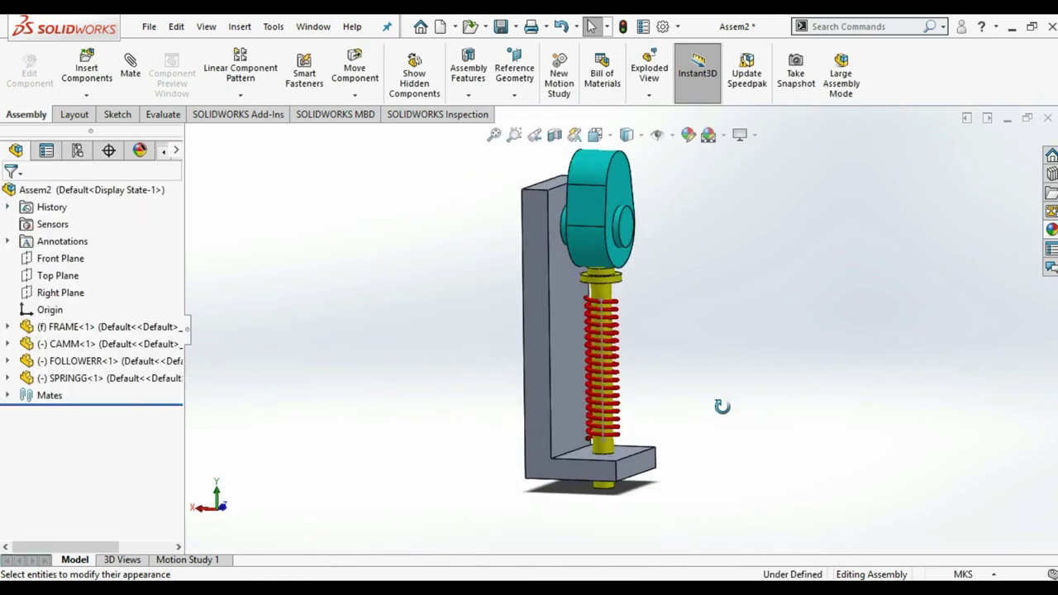
Step: Turn the view Normal To the frame face and clear the selection
left_click(546, 338)
left_click(545, 338)
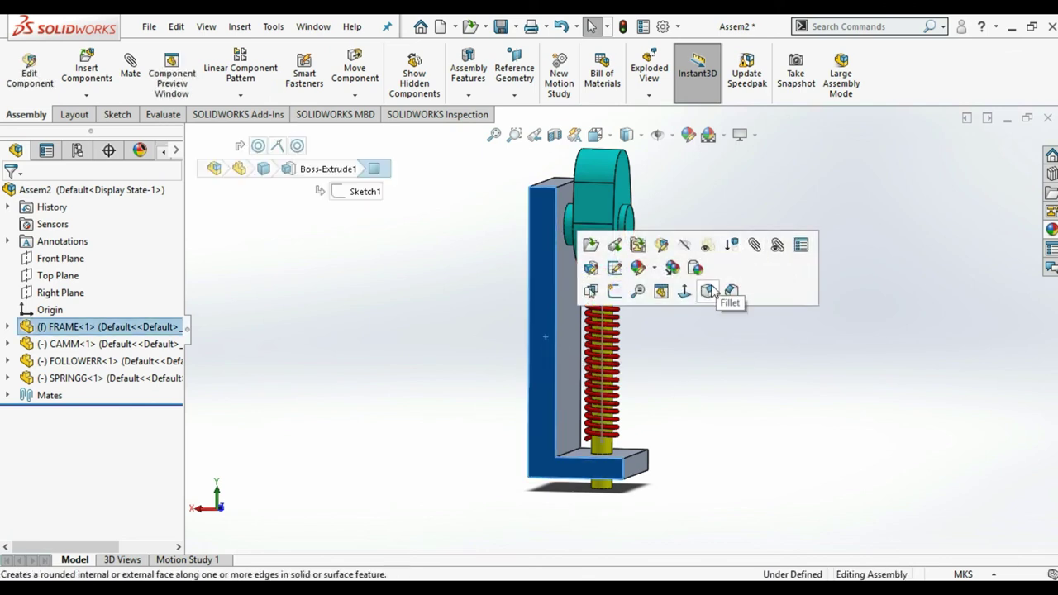
left_click(685, 292)
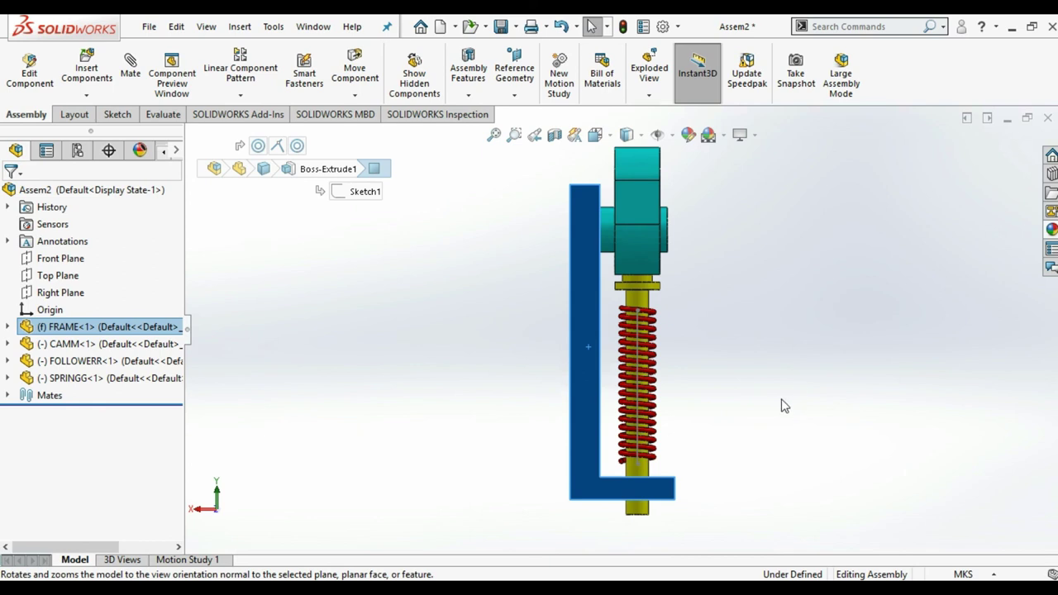
left_click(744, 403)
scroll(624, 368, "down", 5)
left_click(610, 358)
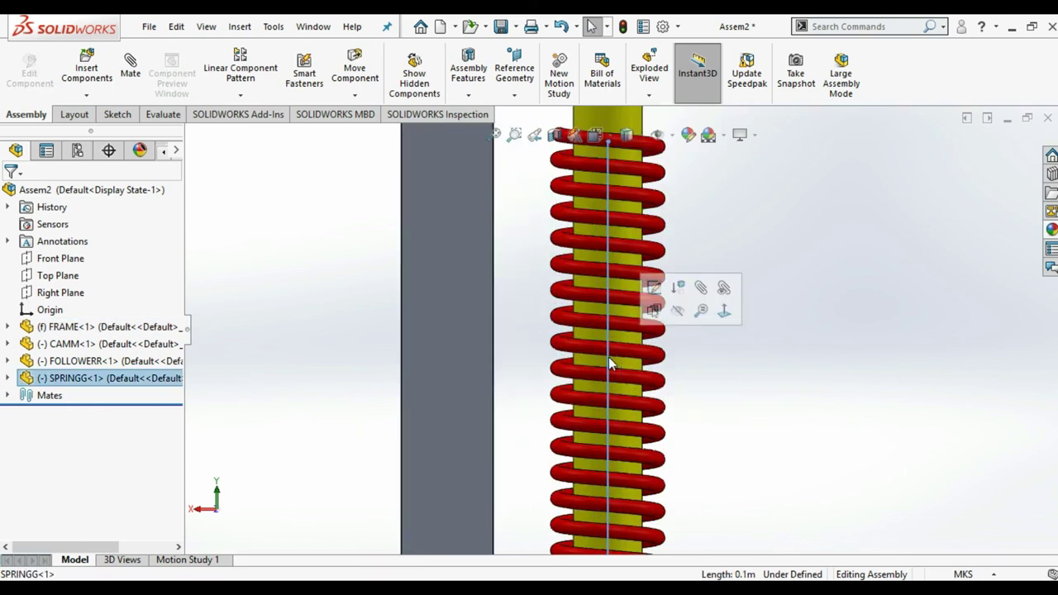
left_click(780, 379)
key("ctrl+shift+z")
key("ctrl+shift+z")
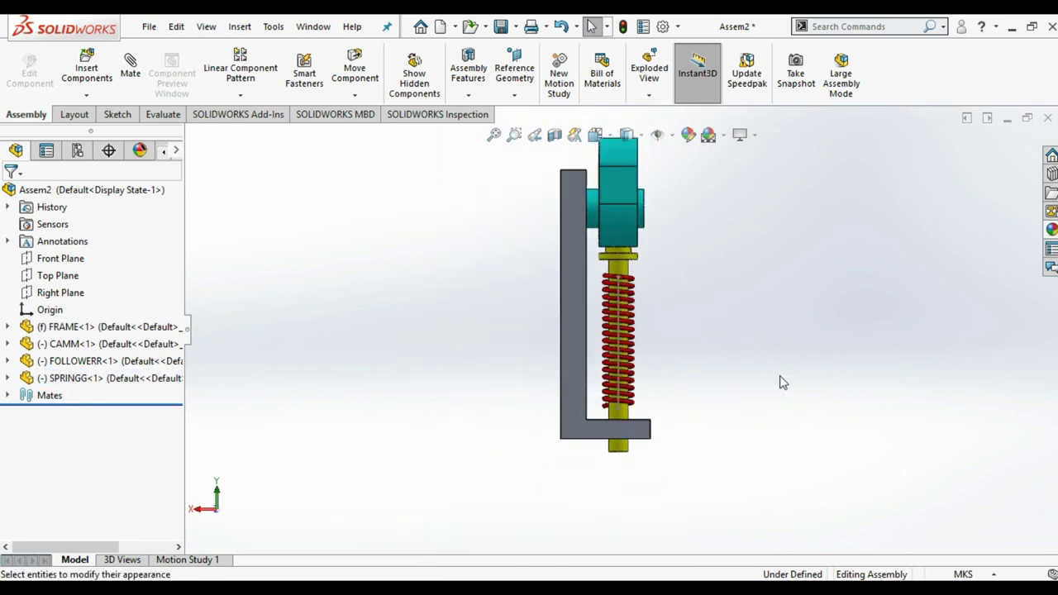
Step: Rebuild and save the assembly as Assem2.SLDASM, saving all component parts too
left_click(156, 31)
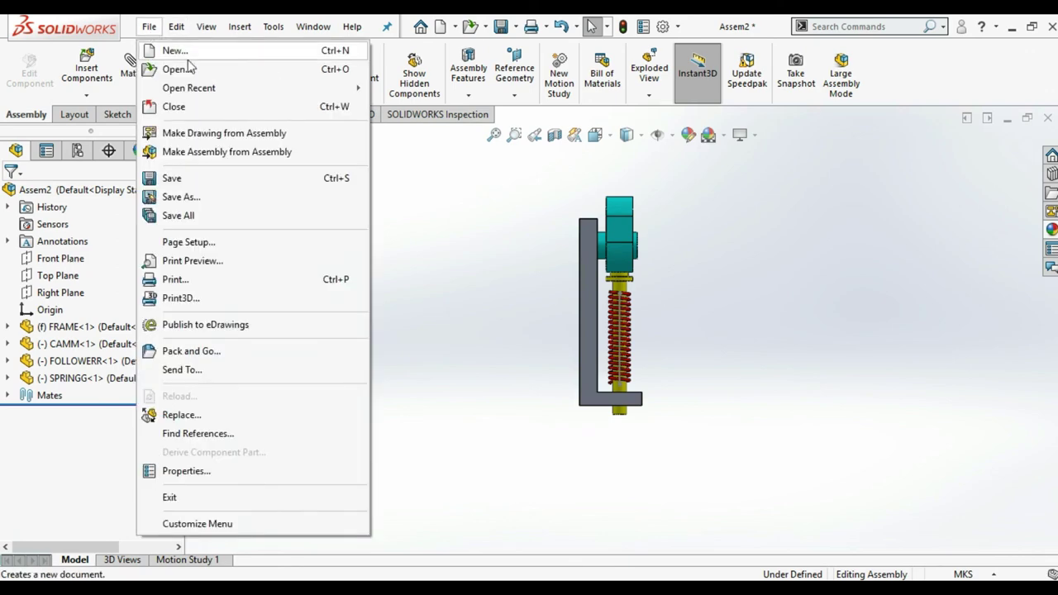
left_click(210, 202)
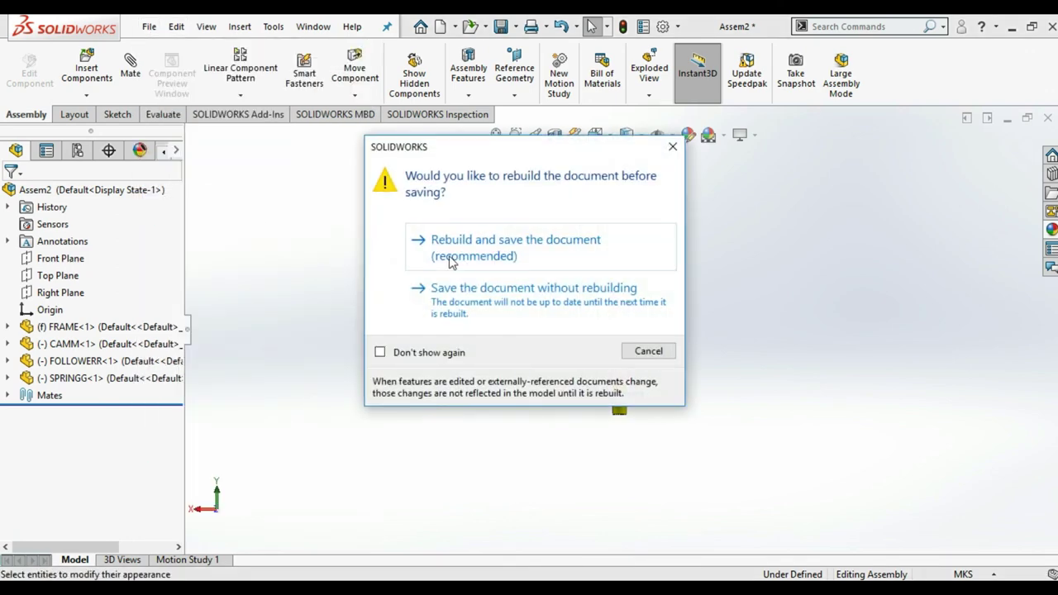
left_click(451, 262)
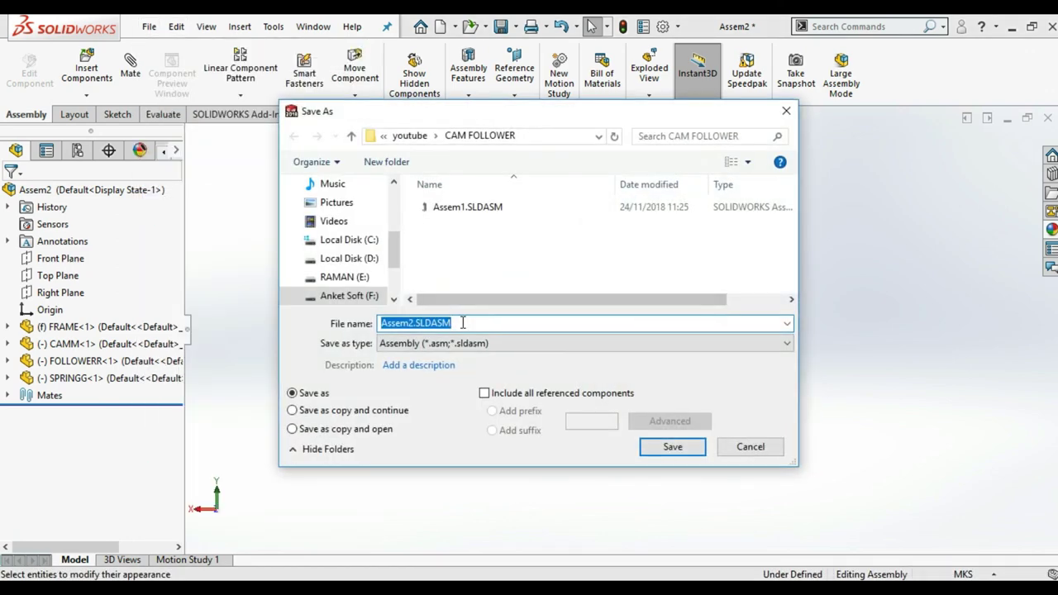
left_click(675, 447)
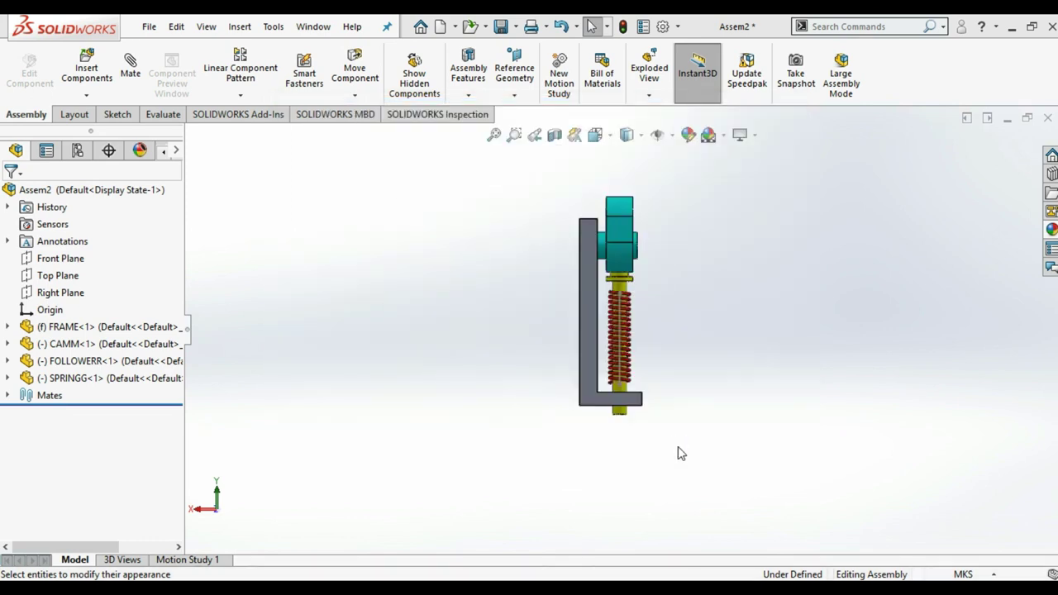
left_click(559, 325)
Step: In the spring's path sketch, make the top end point coincident with the follower collar edge
scroll(620, 300, "down", 2)
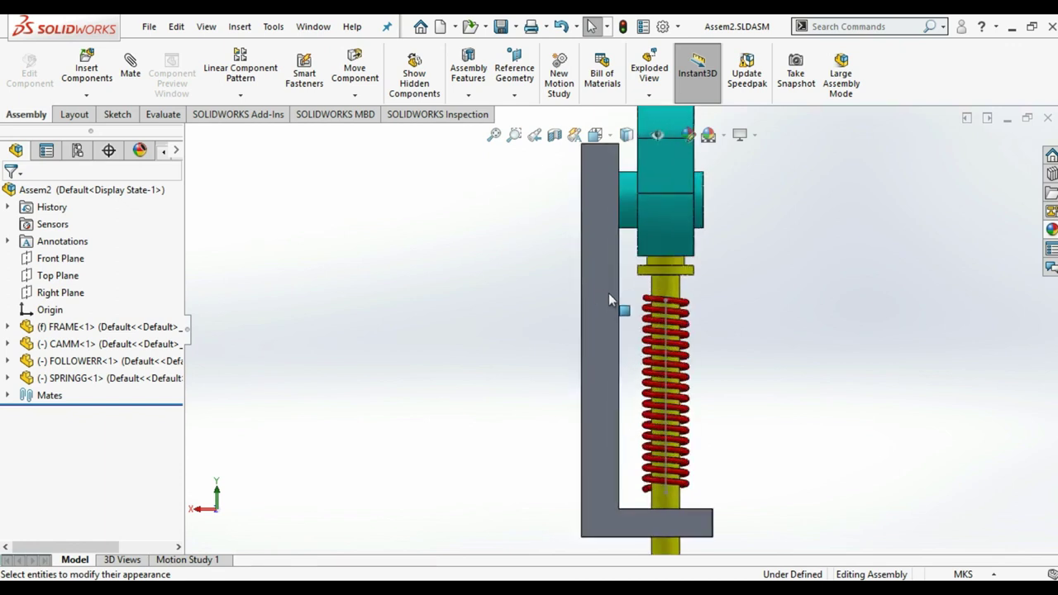
scroll(713, 344, "down", 4)
left_click(713, 357)
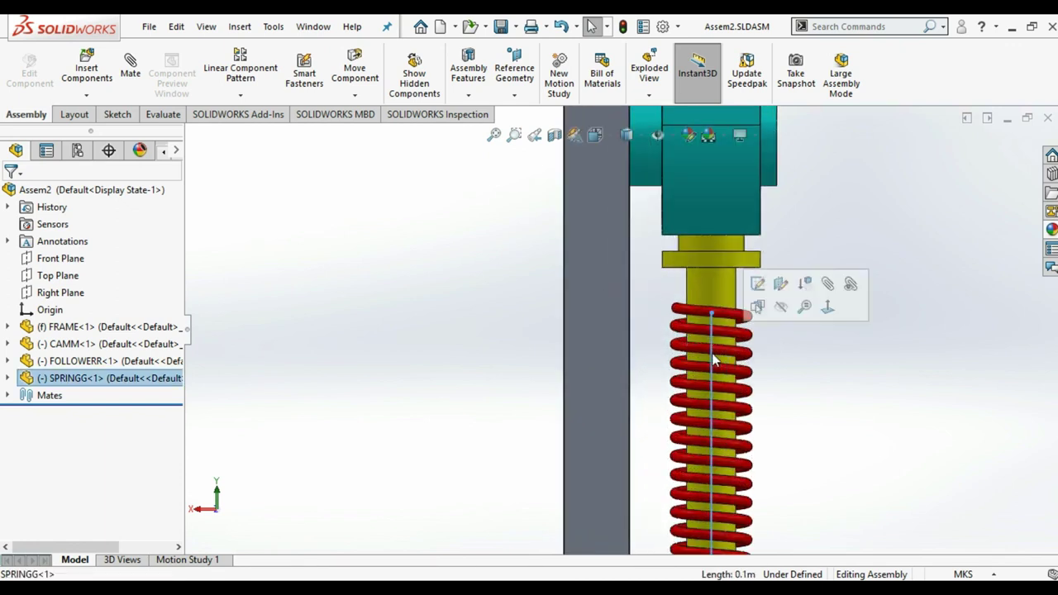
left_click(763, 307)
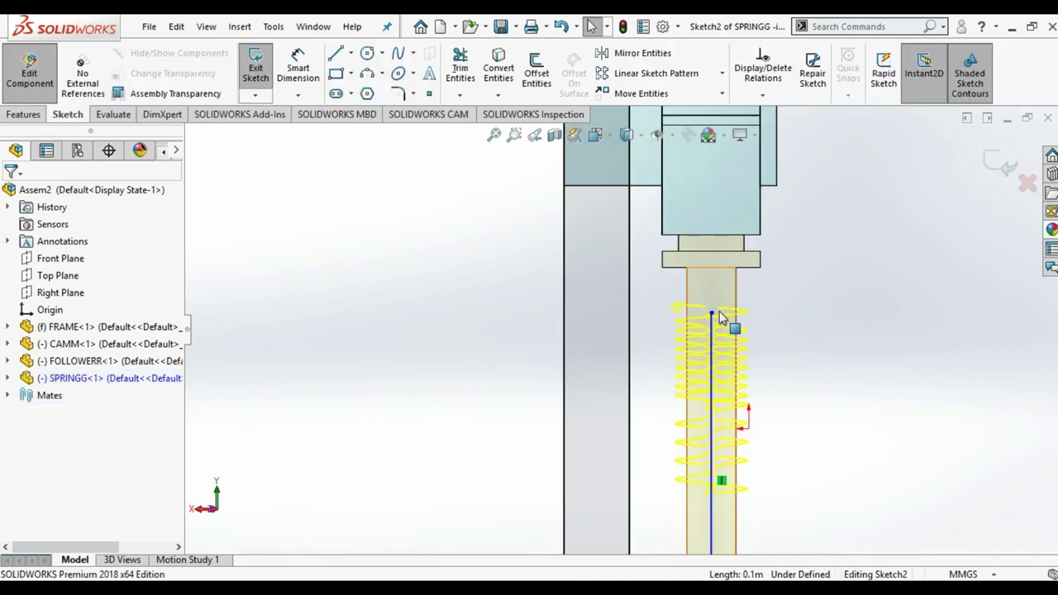
left_click(711, 313)
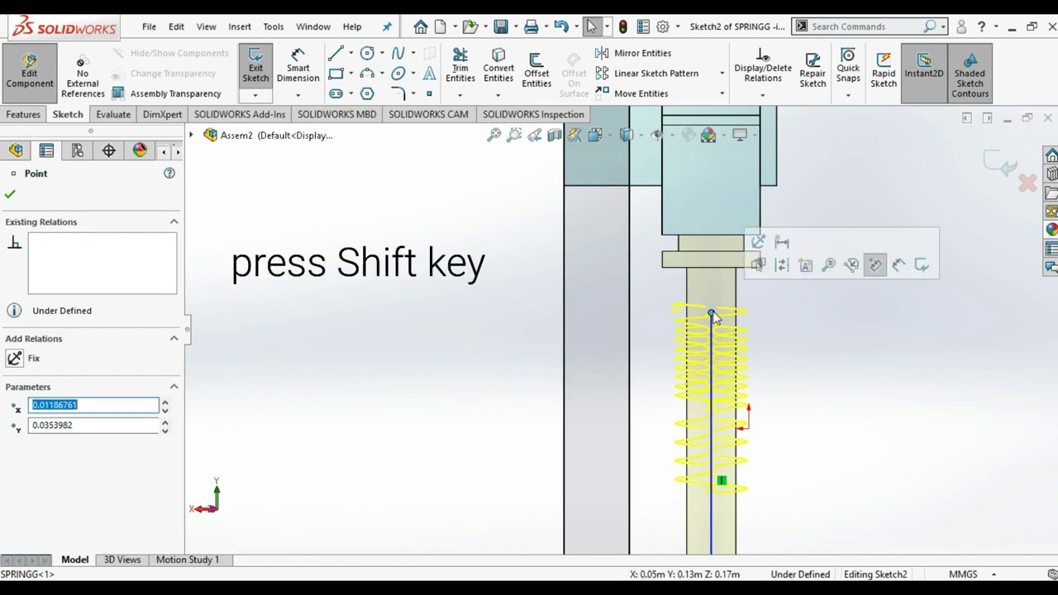
left_click(727, 269, "shift")
left_click(15, 465)
left_click(10, 195)
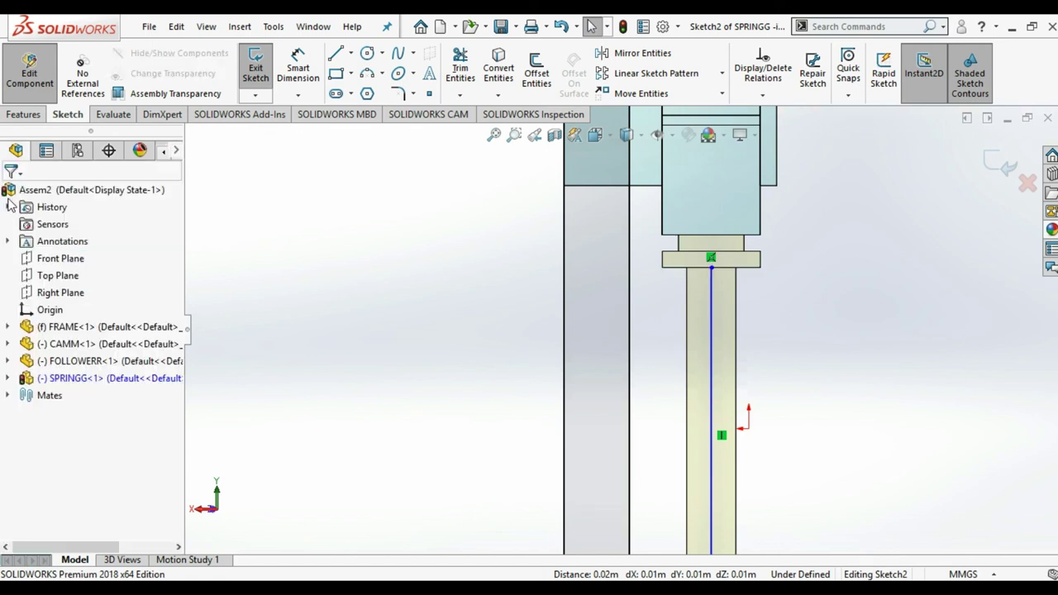
Step: Make the path's bottom end point coincident with the frame base edge
scroll(827, 416, "up", 2)
scroll(673, 438, "up", 1)
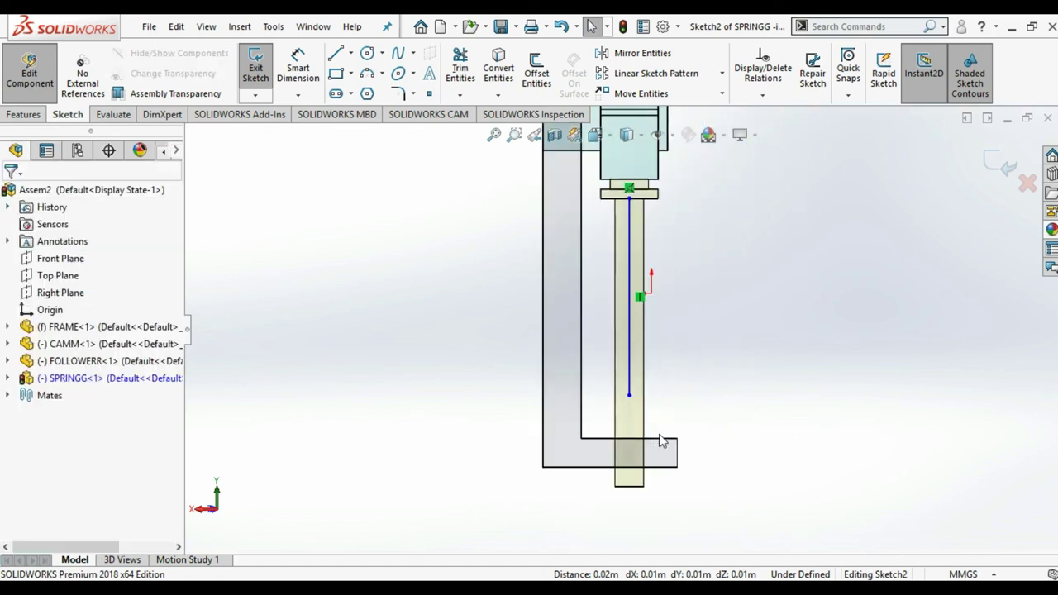
left_click(629, 395, "shift")
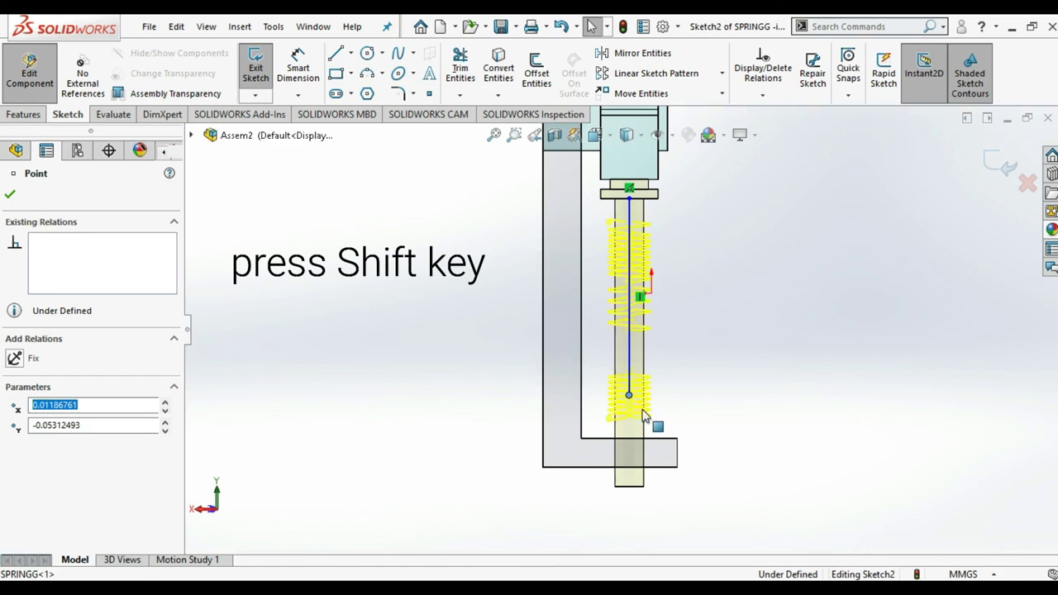
left_click(662, 440, "shift")
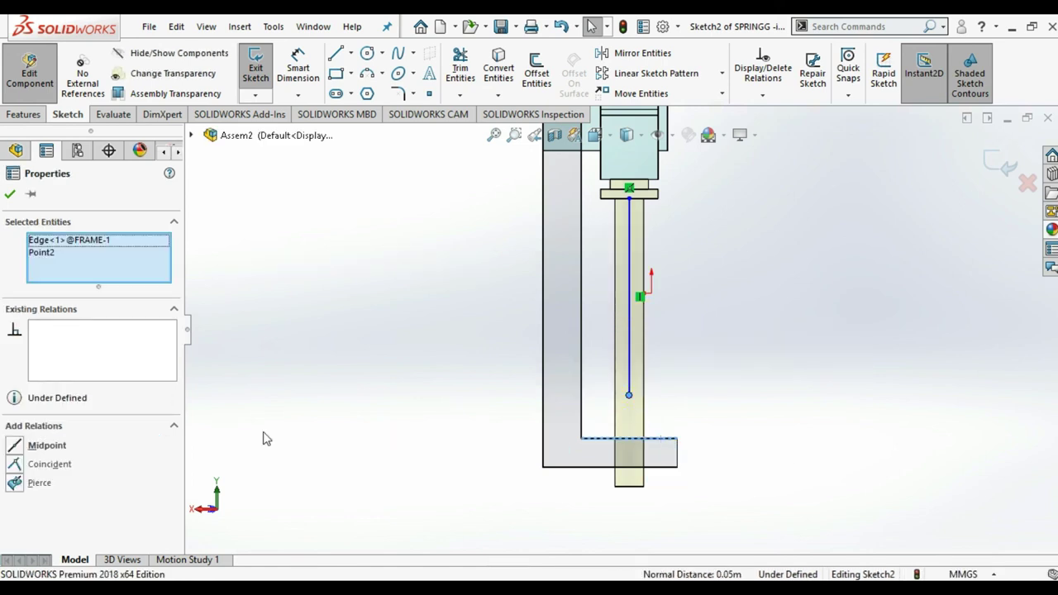
left_click(10, 194)
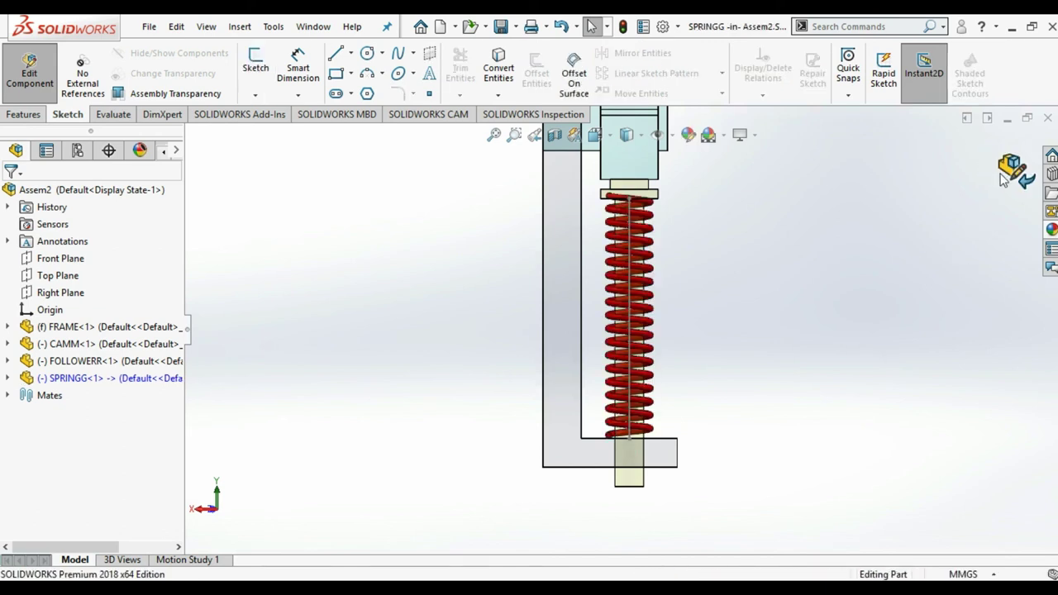
Step: Exit spring editing and orbit to an angled view of the rebuilt red spring
left_click(1011, 167)
scroll(799, 356, "down", 3)
mouse_move(799, 355)
middle_mouse_down()
mouse_move(693, 366)
mouse_move(714, 371)
mouse_move(700, 328)
mouse_move(755, 385)
middle_mouse_up()
scroll(702, 336, "down", 5)
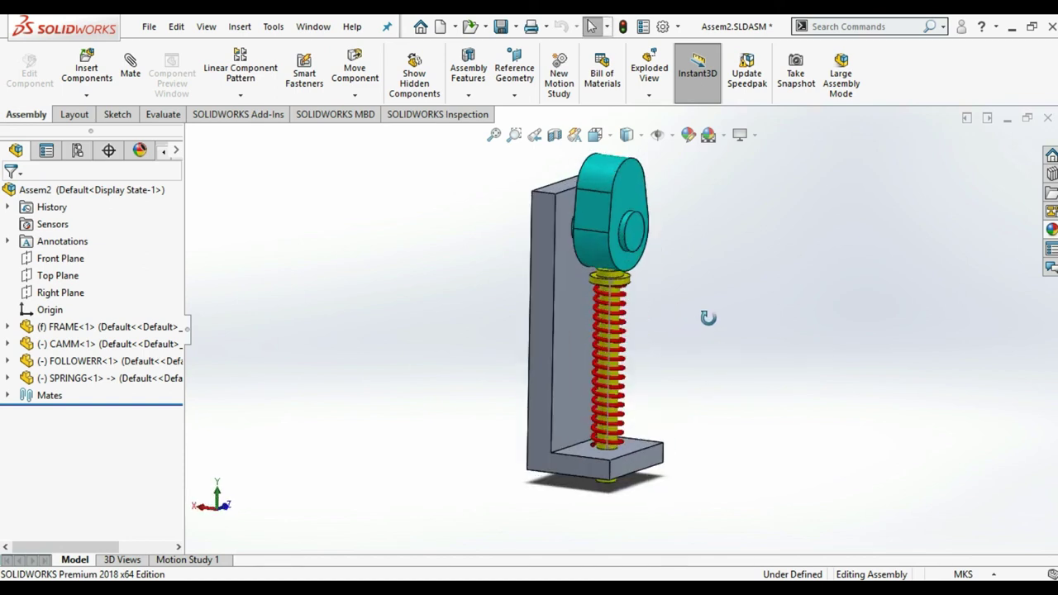